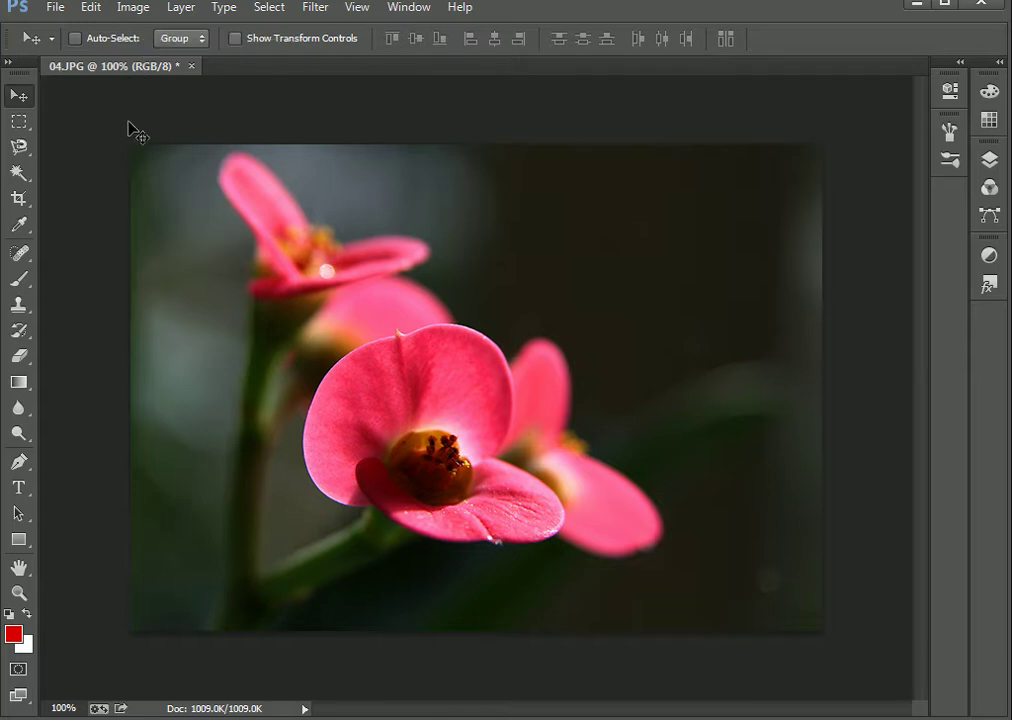
mouse_move(205, 55)
mouse_down()
mouse_move(41, 70)
mouse_move(36, 79)
mouse_move(832, 203)
mouse_move(912, 586)
mouse_move(912, 698)
mouse_up()
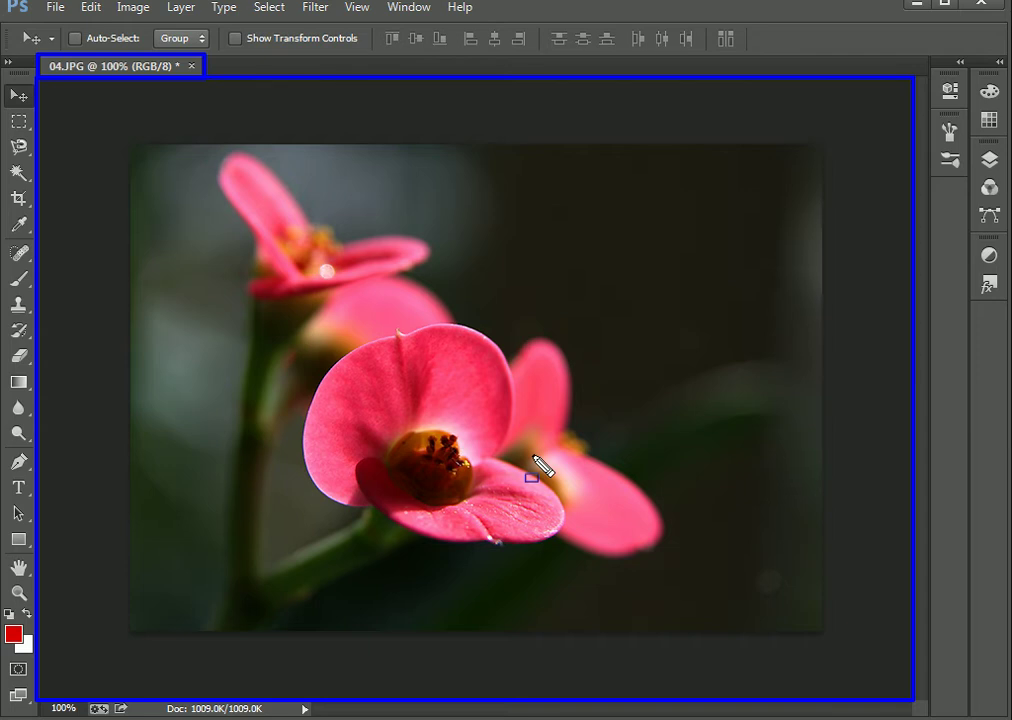
key(Escape)
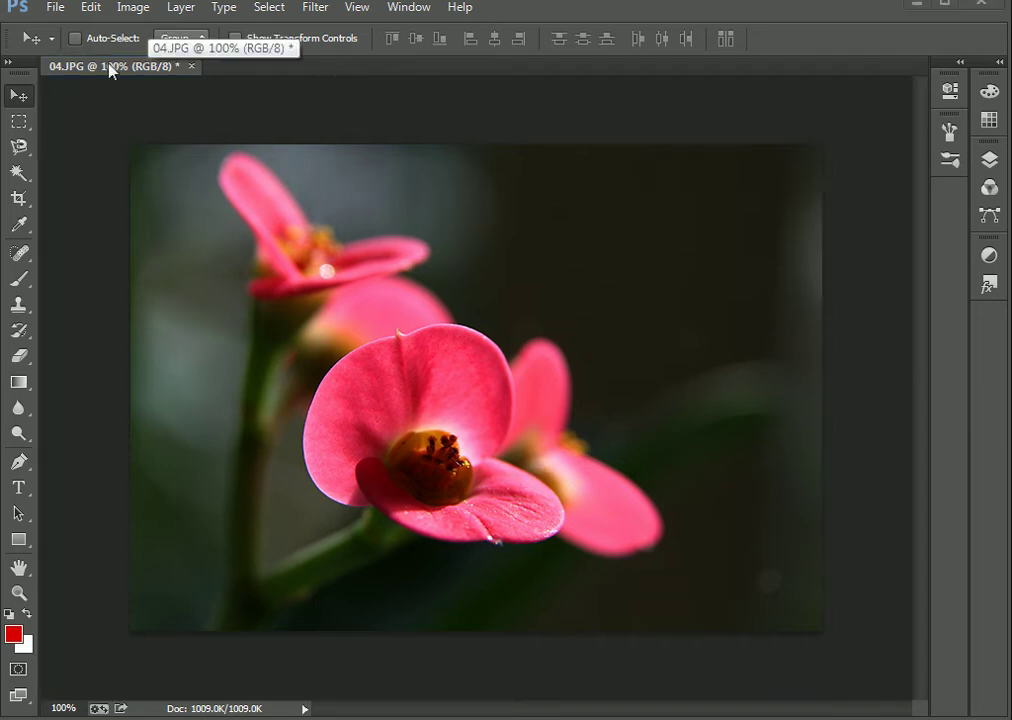
Step: Detach the 04.JPG document from the tabbed area so it floats in its own window
drag(81, 71, 260, 210)
mouse_move(438, 197)
mouse_down()
mouse_move(410, 192)
mouse_move(429, 184)
mouse_up()
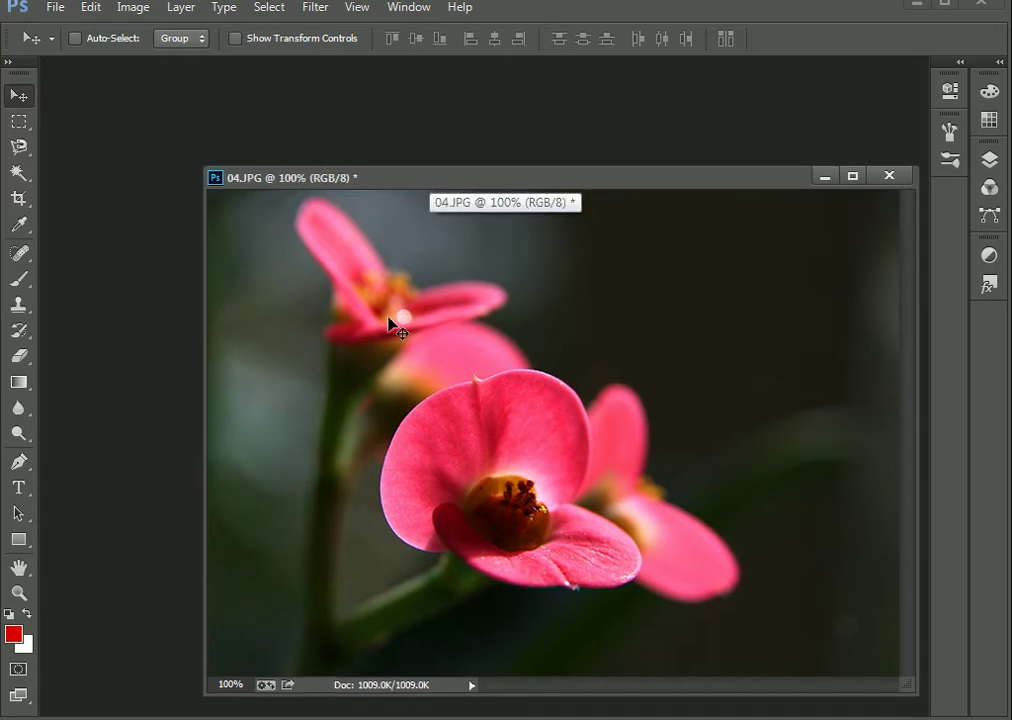
drag(61, 90, 171, 456)
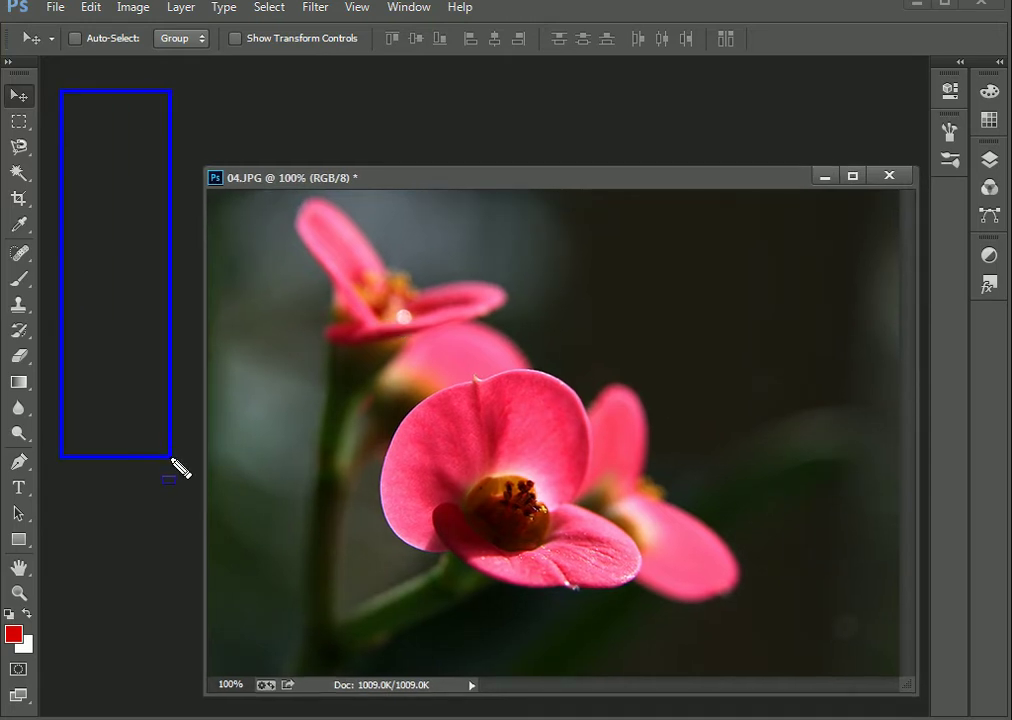
key(Escape)
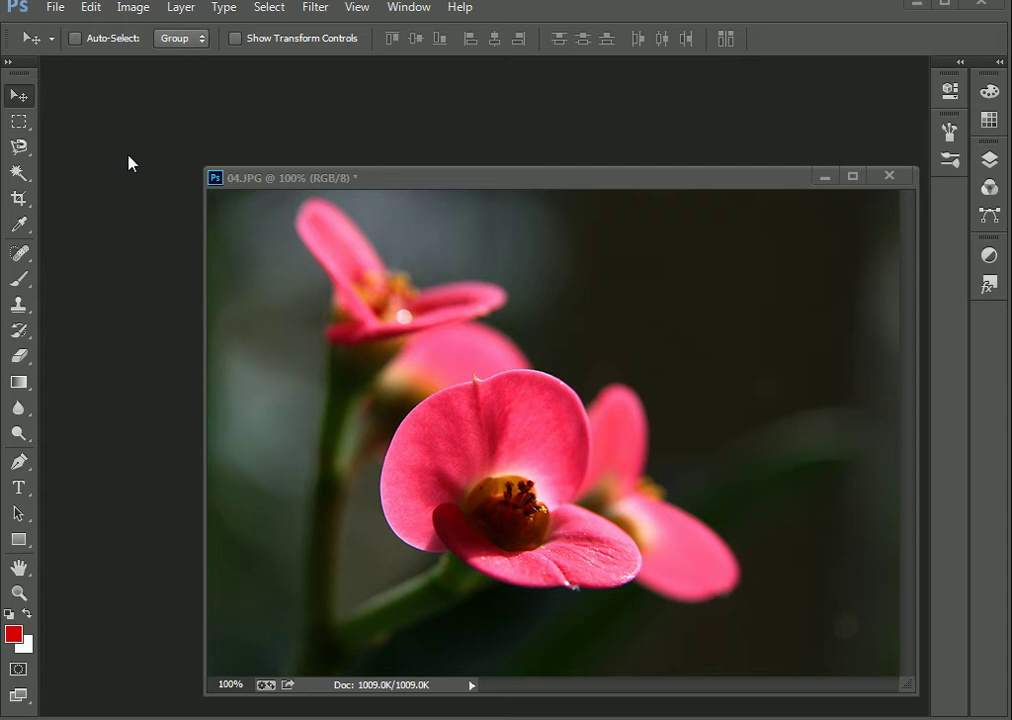
Step: Bring up the 포토샵cc image folder and select the non-adjacent files 02.JPG, 04.JPG, 07.JPG and 09.jpg together
key(alt+Tab)
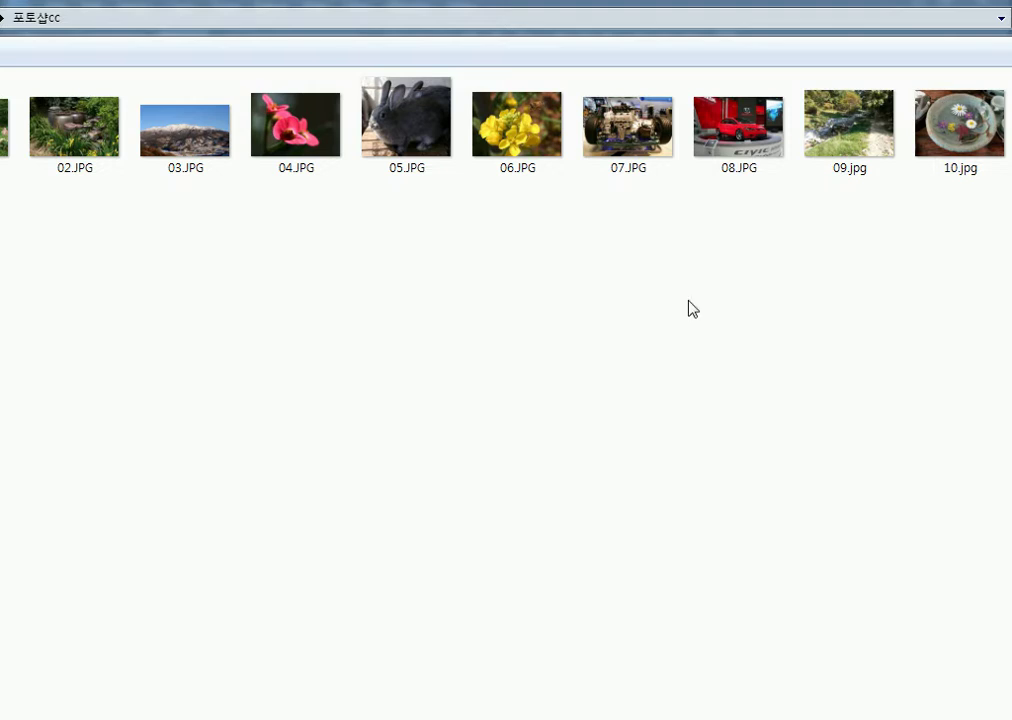
click(262, 155)
click(218, 152)
click(122, 160)
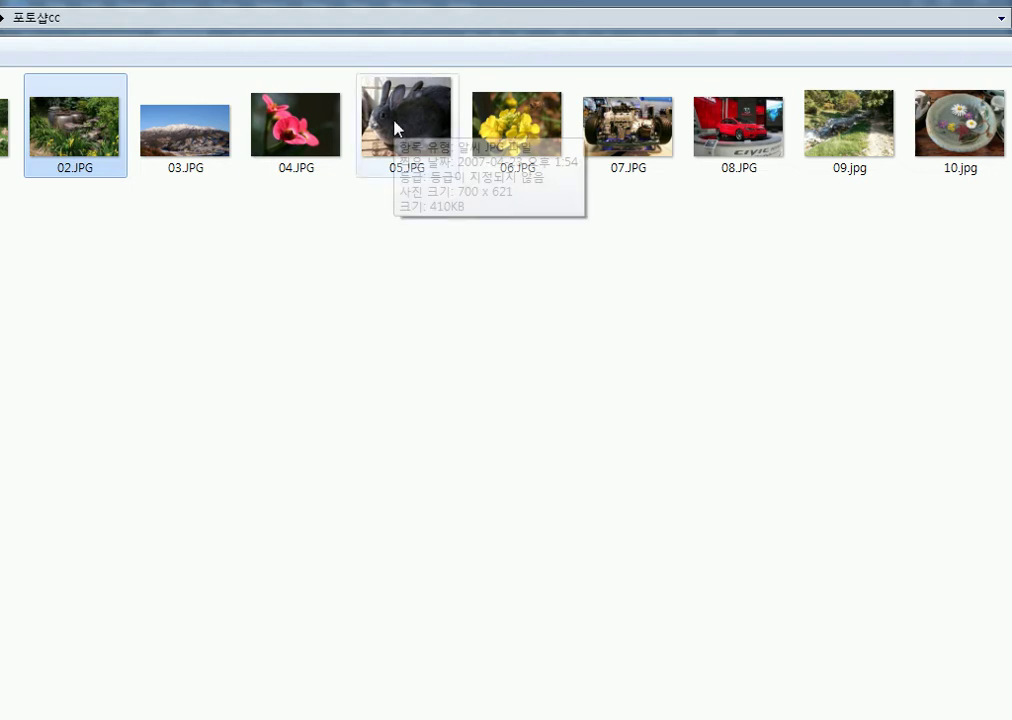
ctrl+click(320, 174)
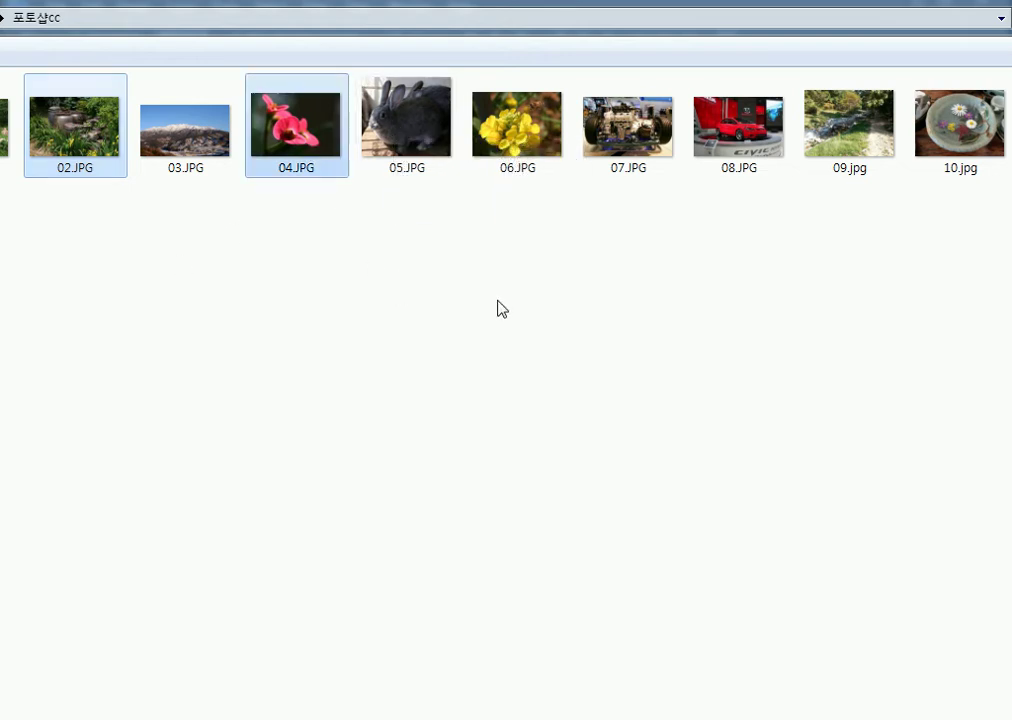
ctrl+click(628, 130)
ctrl+click(849, 130)
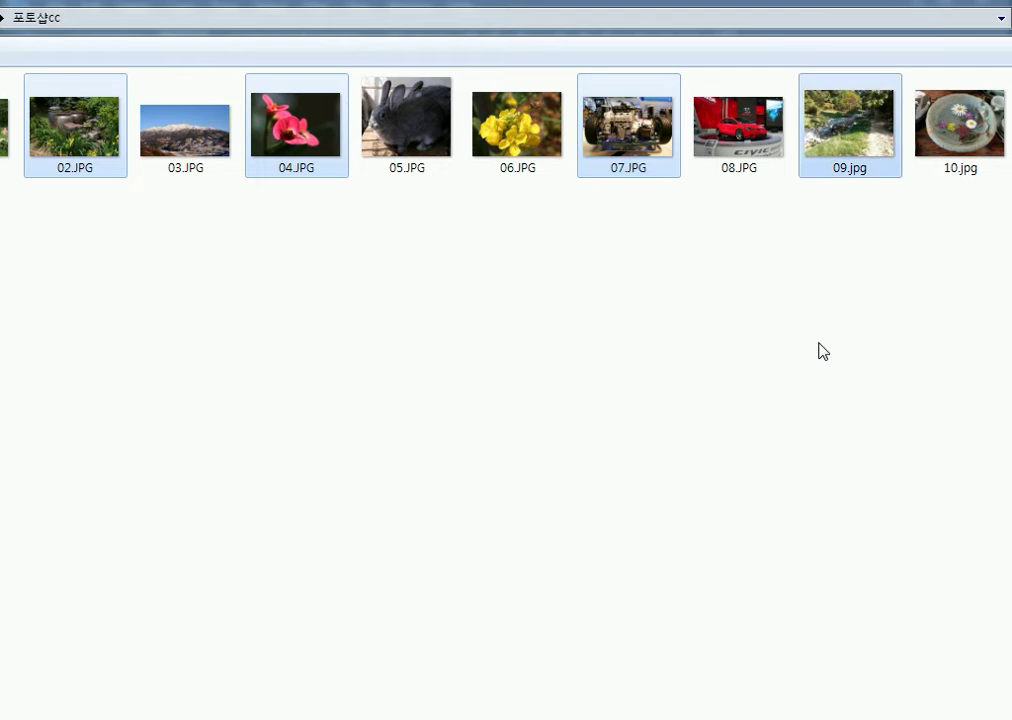
Step: Replace the file selection with the continuous range from 04.JPG to 08.JPG, and leave the folder without opening anything
drag(842, 287, 300, 104)
click(373, 299)
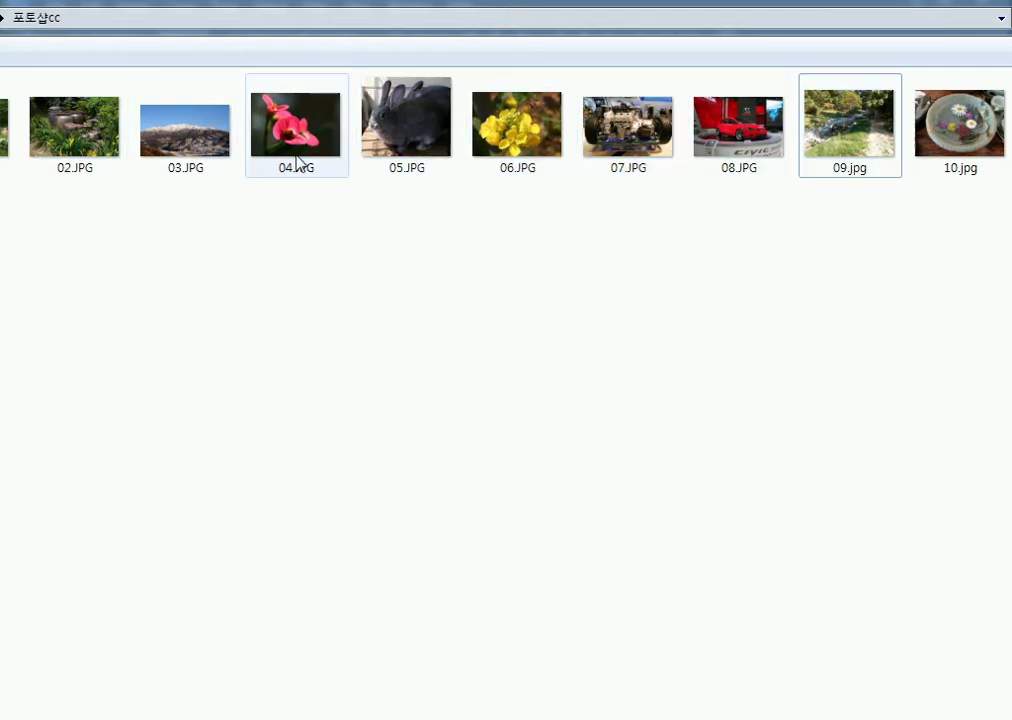
click(298, 164)
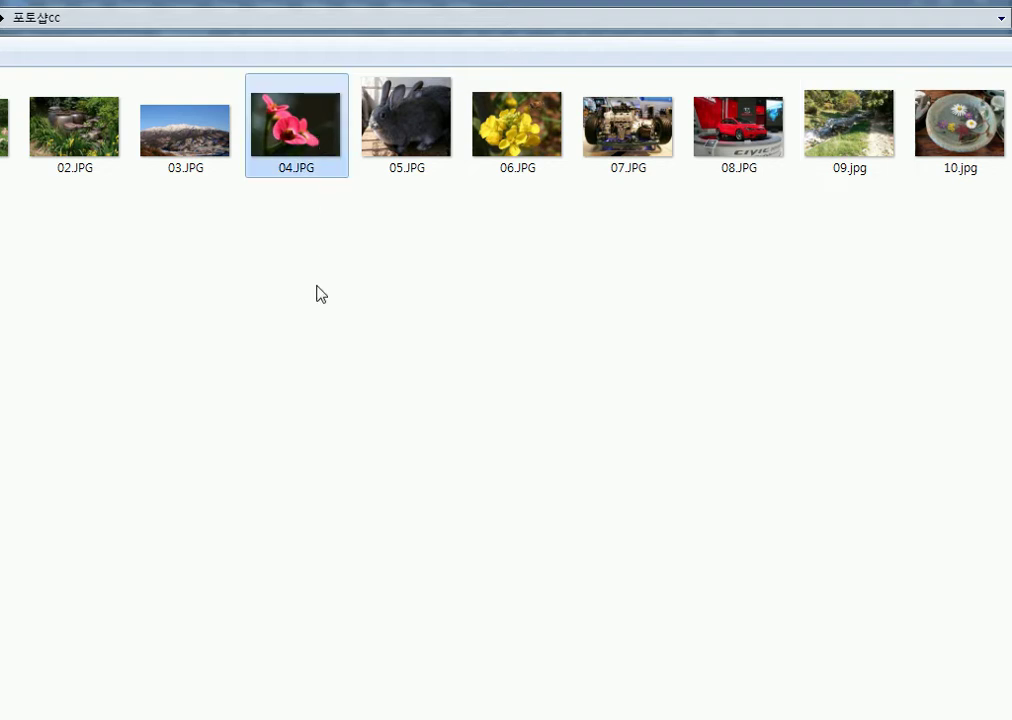
shift+click(725, 165)
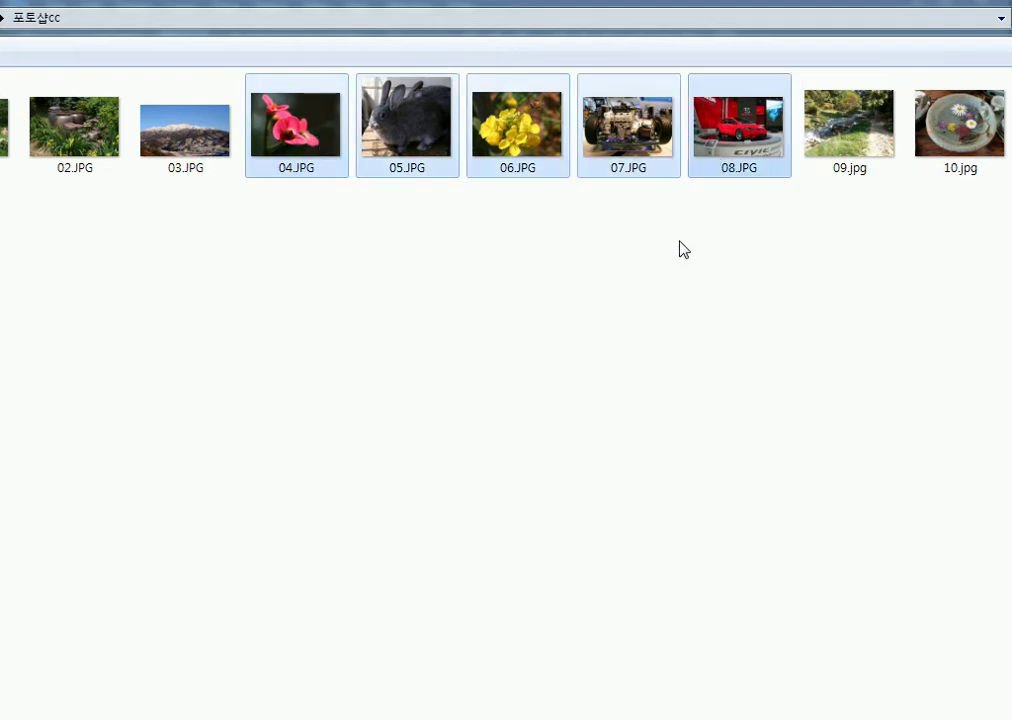
click(680, 249)
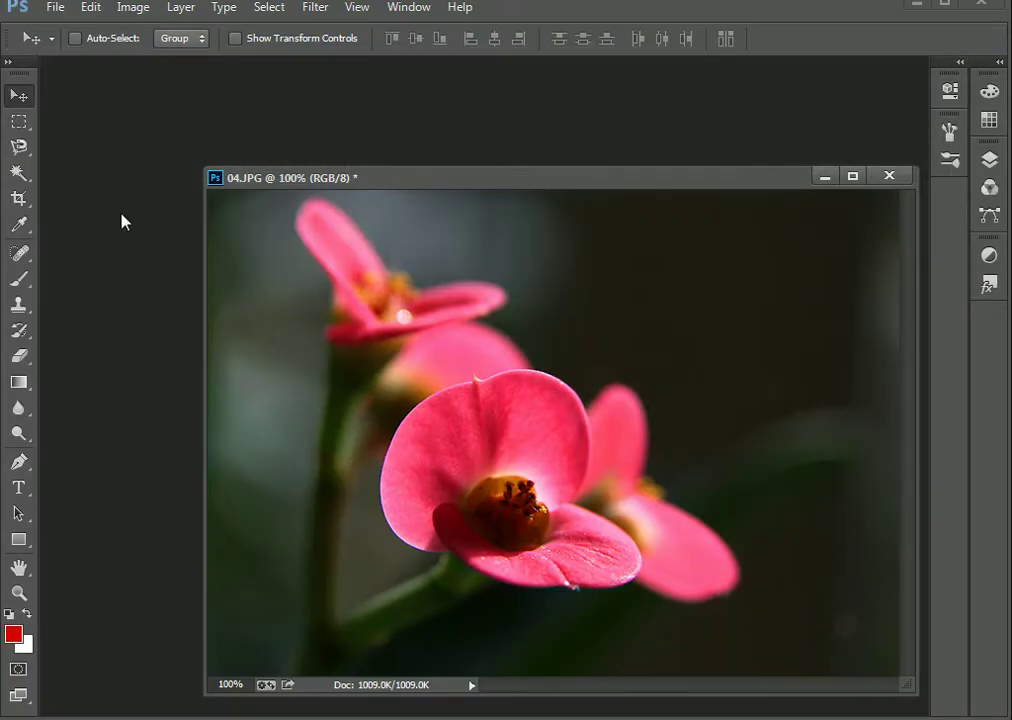
Step: Dock the floating 04.JPG window back into the tabbed document area
click(57, 8)
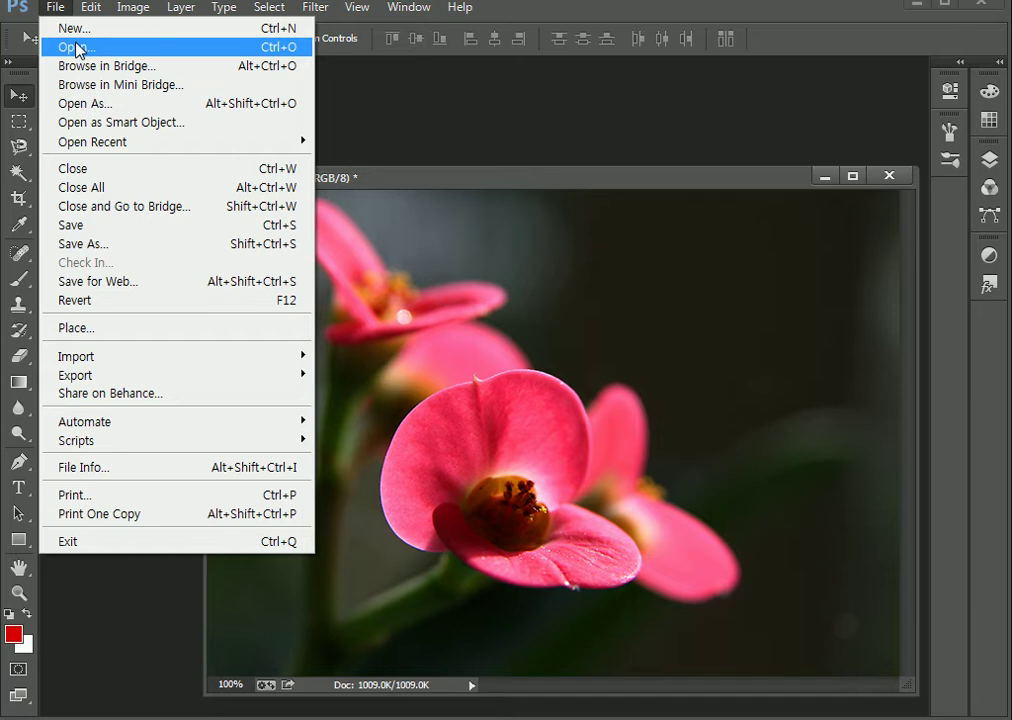
click(76, 47)
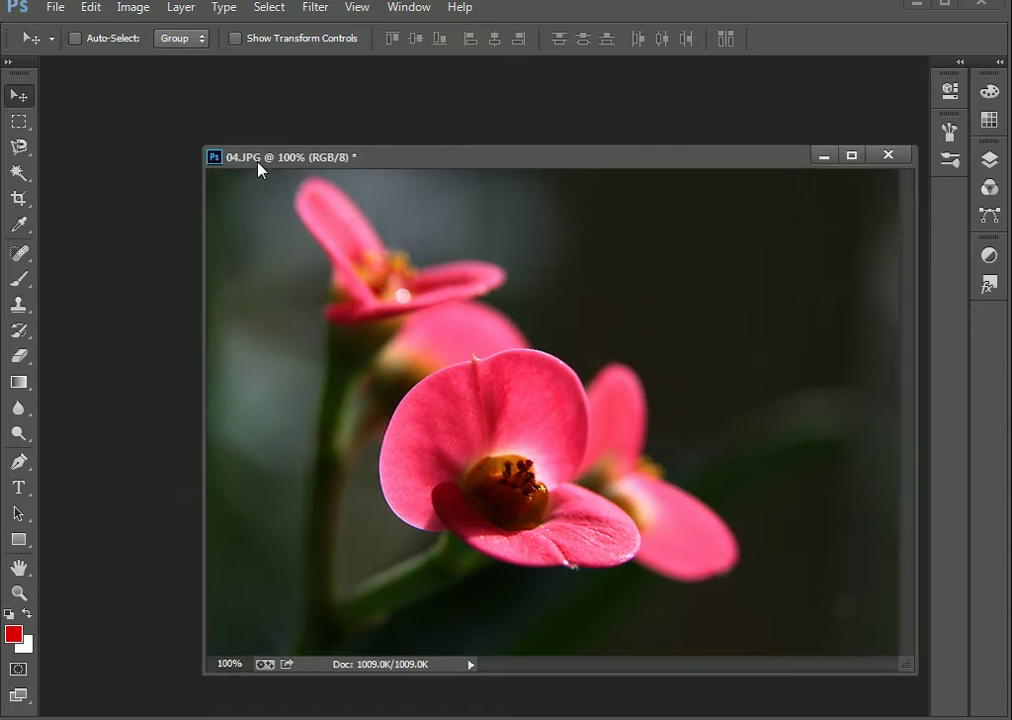
drag(258, 168, 181, 72)
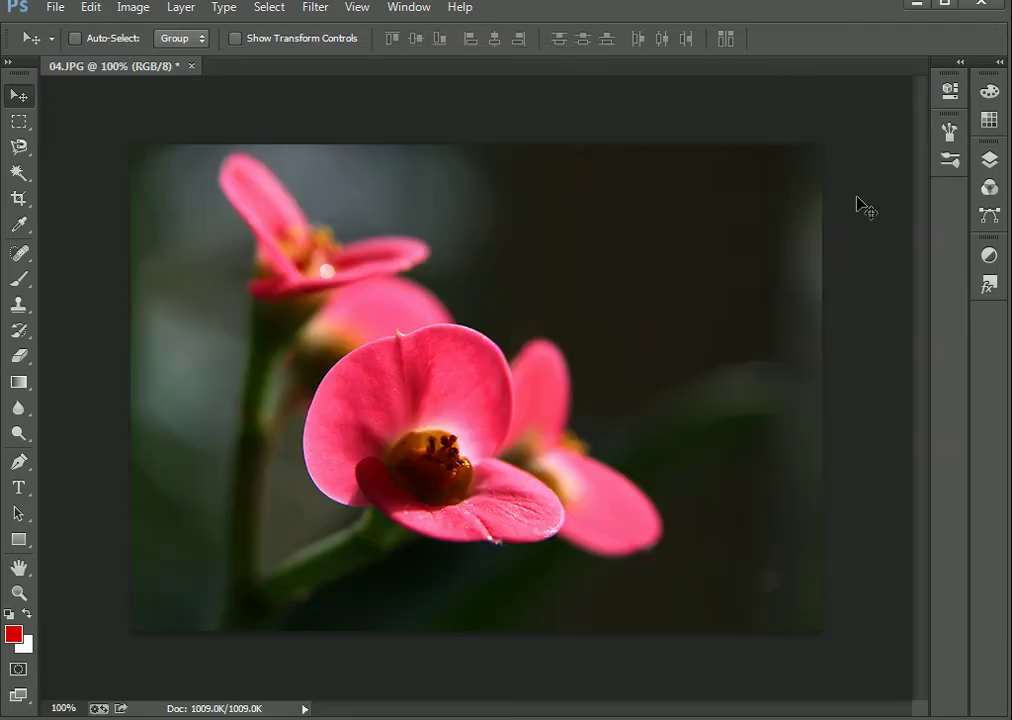
click(56, 8)
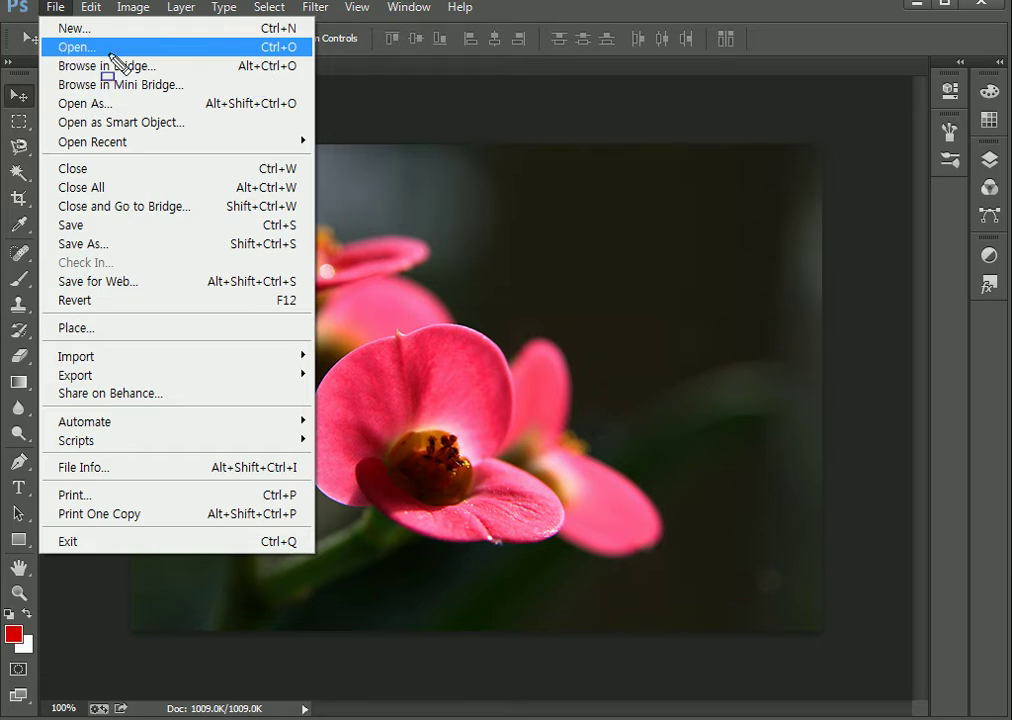
mouse_move(241, 29)
mouse_down()
mouse_move(326, 72)
mouse_move(315, 69)
mouse_up()
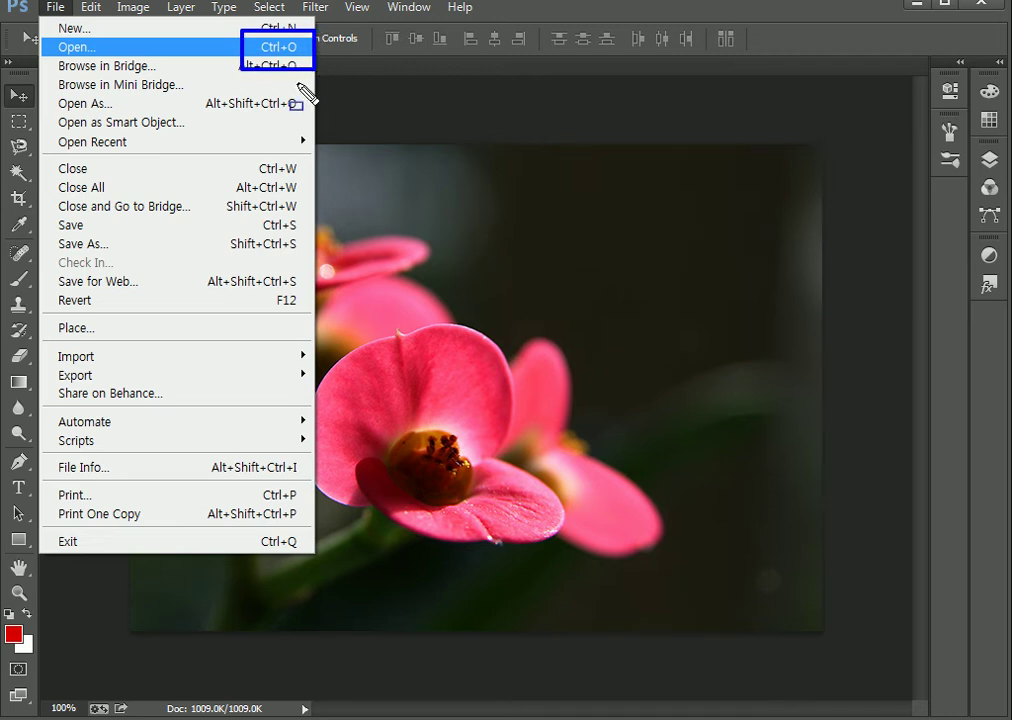
key(ctrl+n)
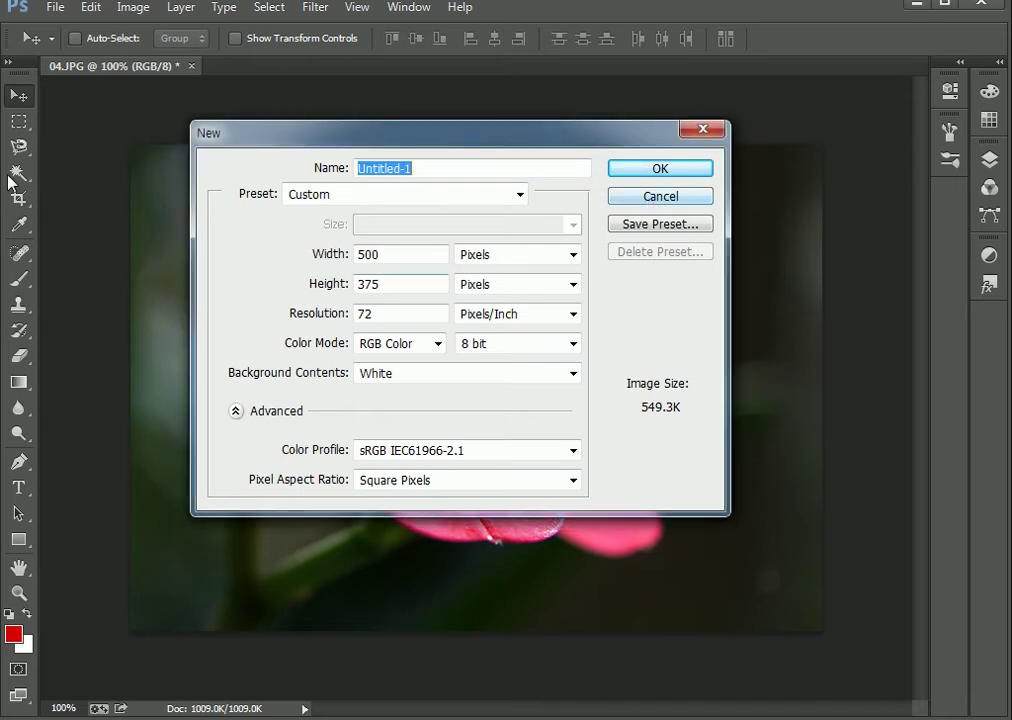
click(684, 205)
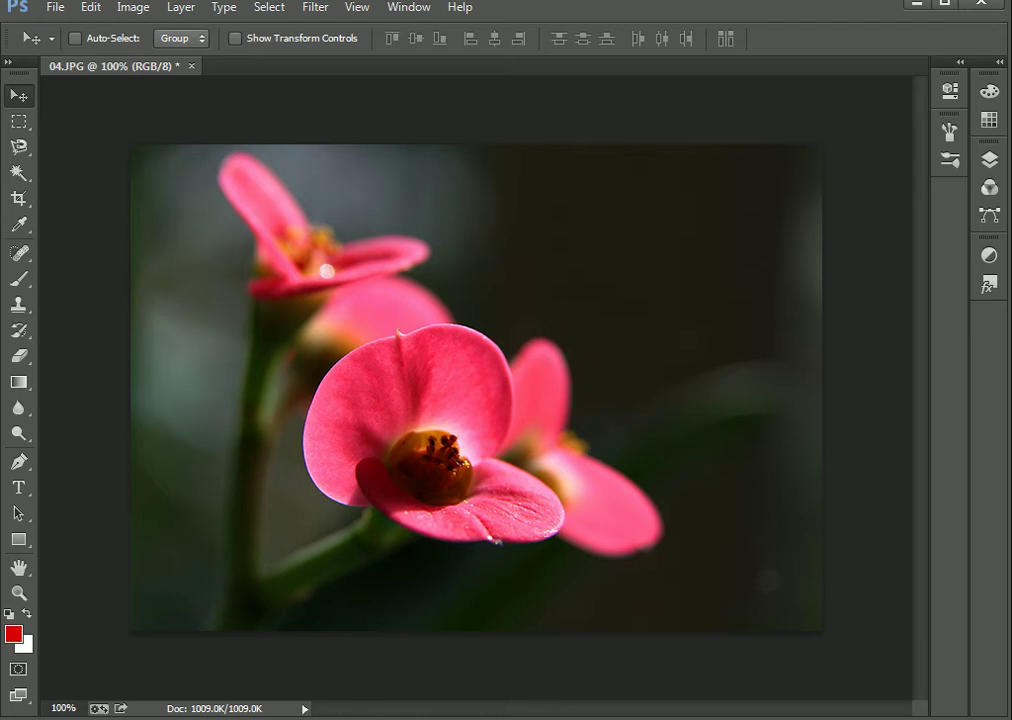
Step: Open the images 05.JPG, 06.JPG and 07.JPG together from the 포토샵cc folder
click(55, 8)
click(66, 45)
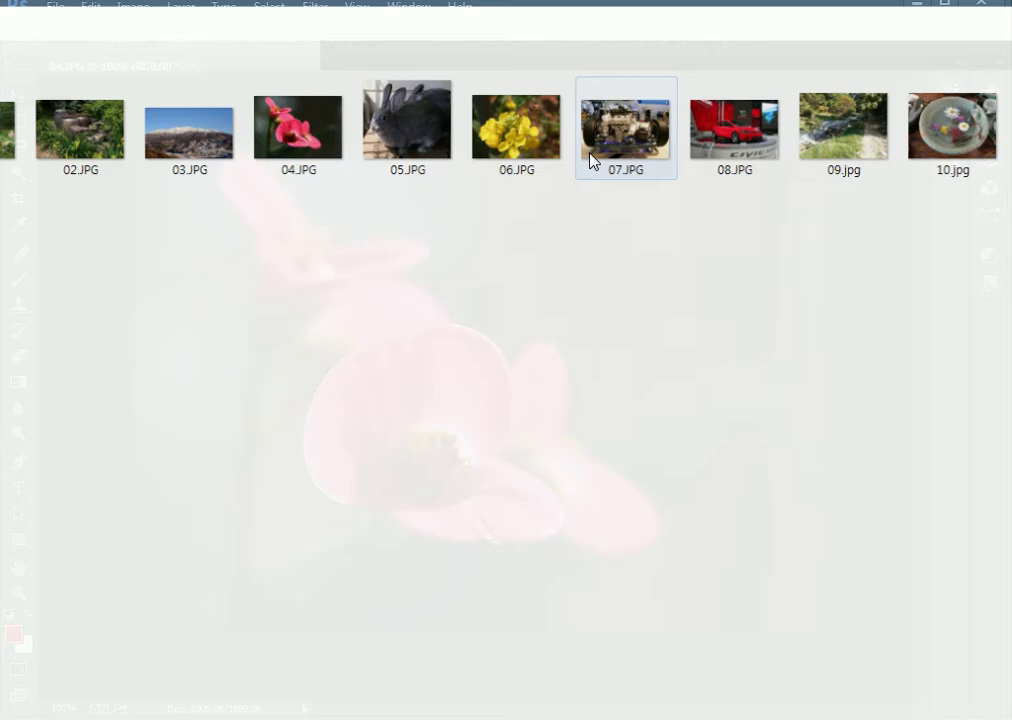
click(166, 181)
drag(648, 234, 434, 130)
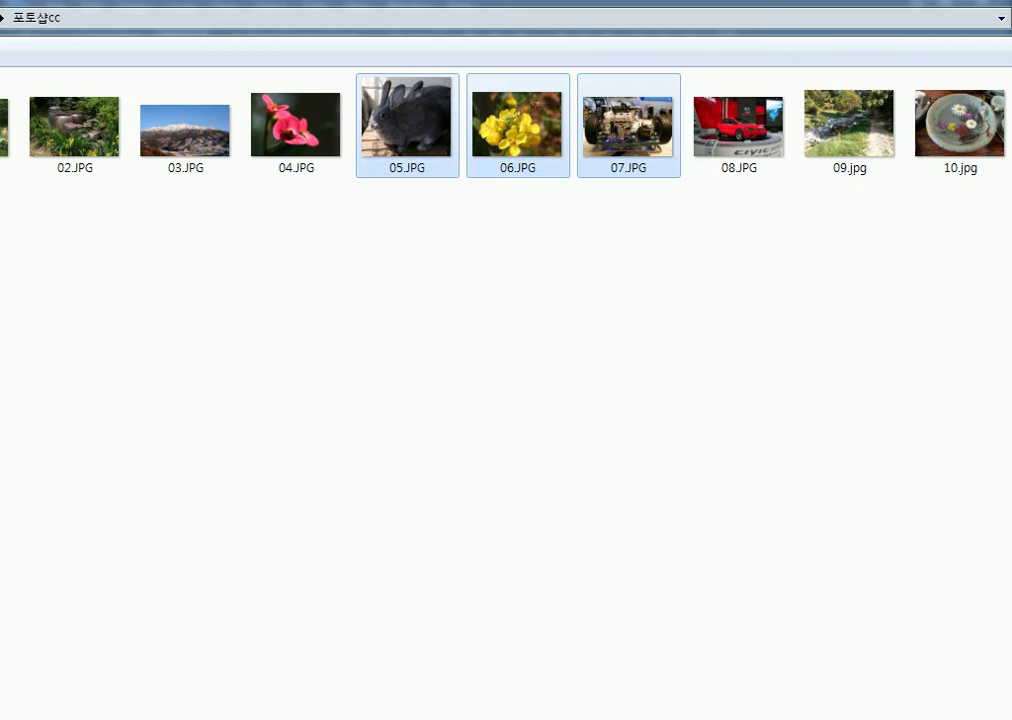
key(Return)
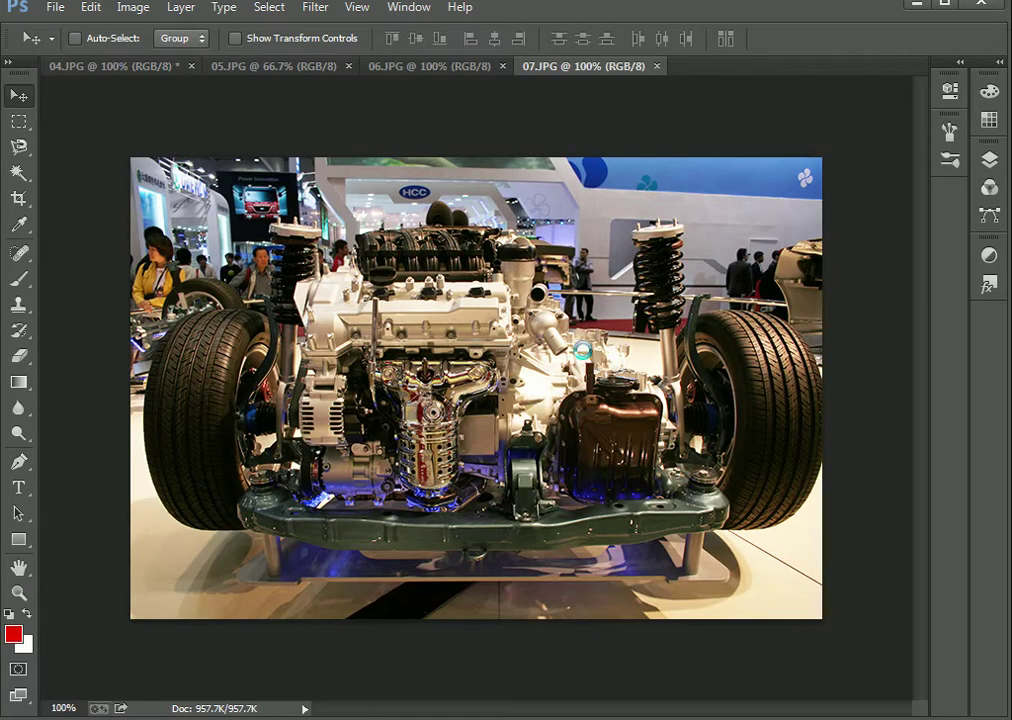
Step: Close the 05.JPG document and keep the other images open
mouse_move(32, 48)
mouse_down()
mouse_move(166, 91)
mouse_move(201, 89)
mouse_move(233, 70)
mouse_move(365, 93)
mouse_move(512, 98)
mouse_up()
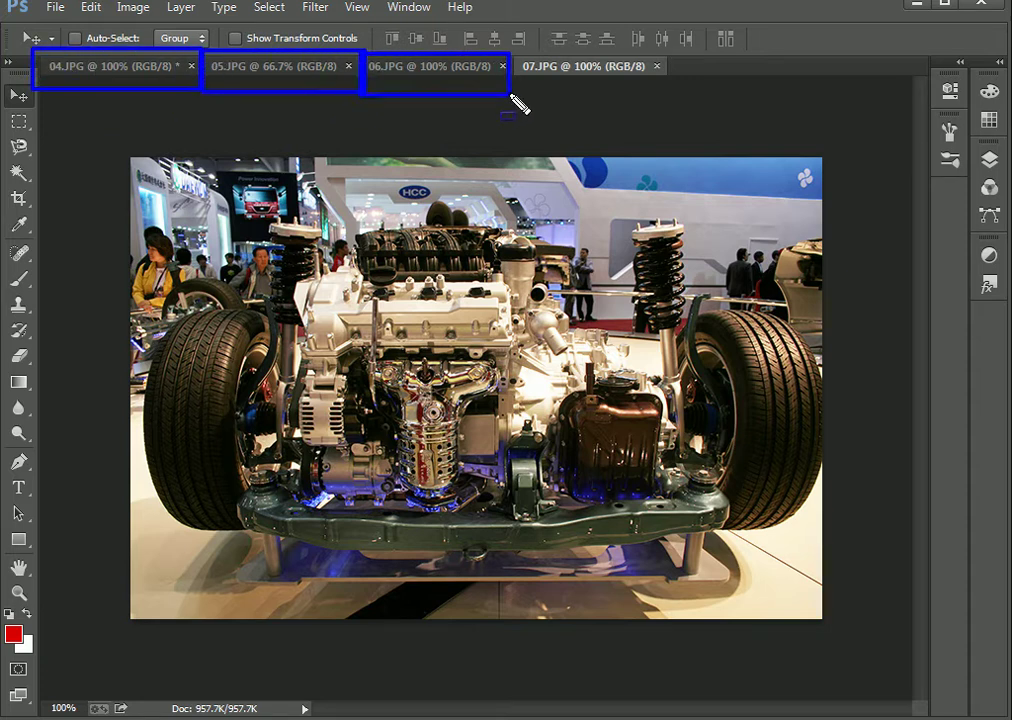
drag(516, 52, 673, 88)
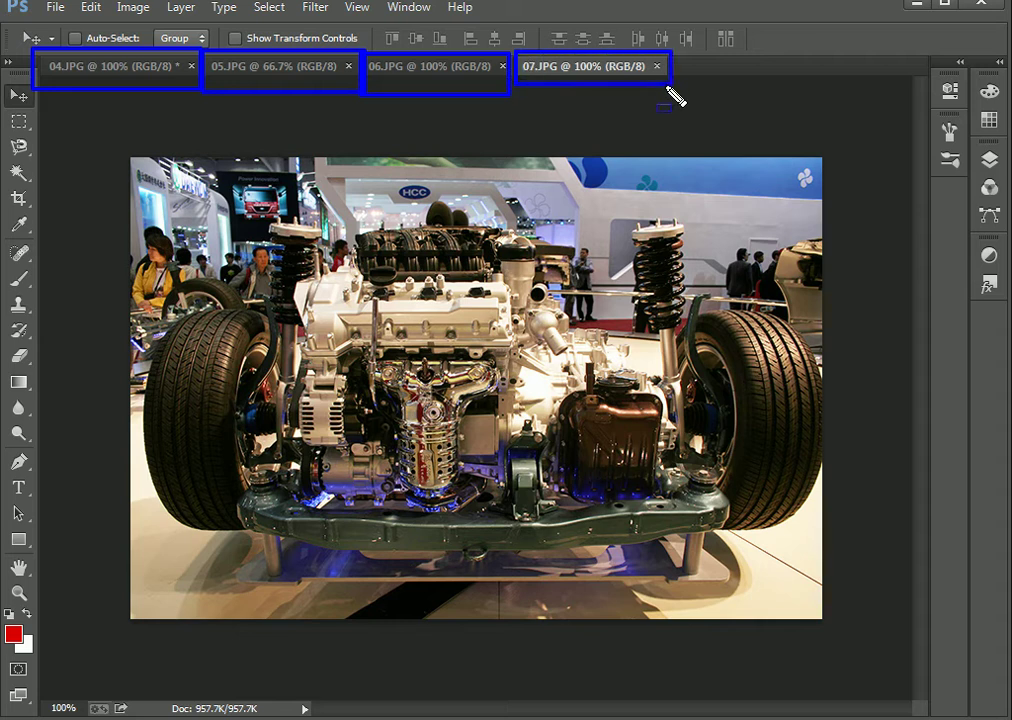
key(Escape)
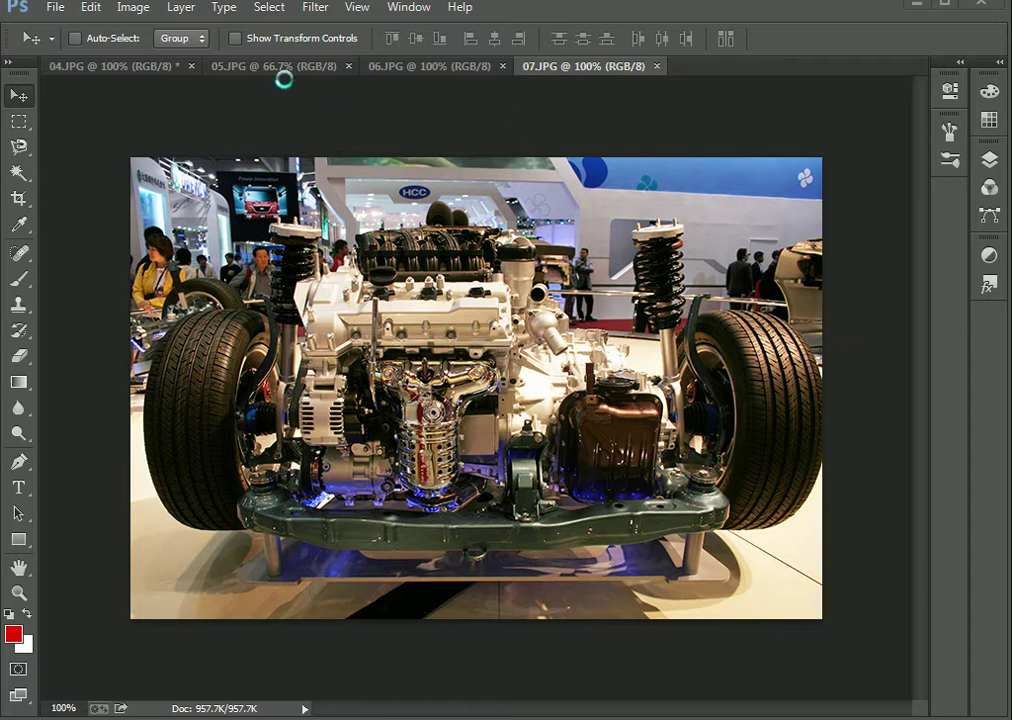
click(348, 66)
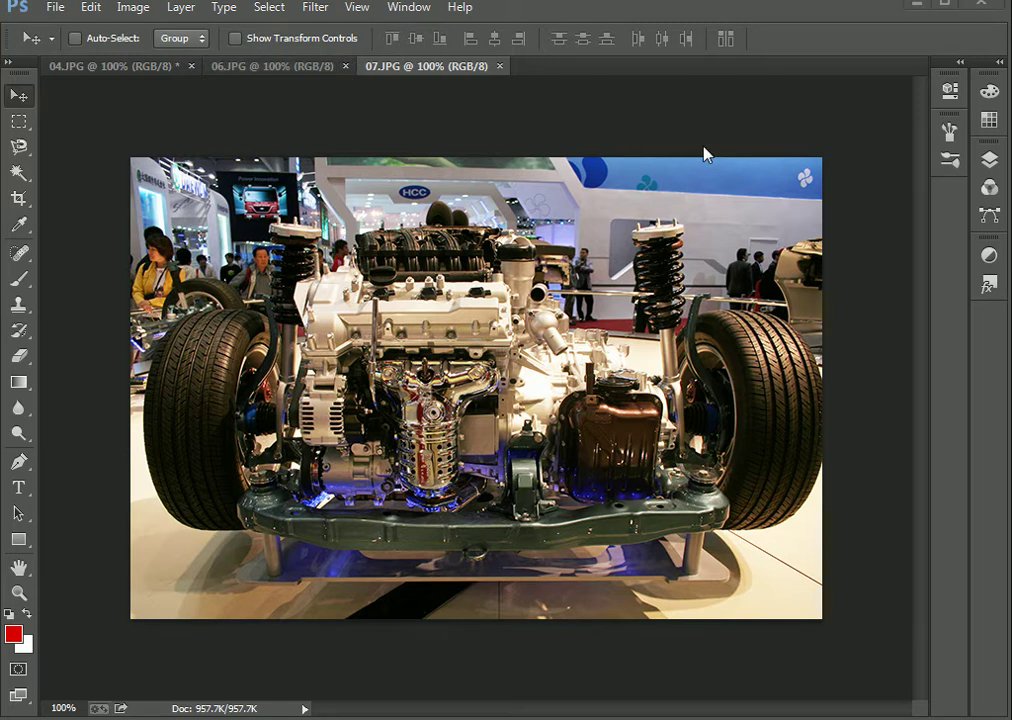
Step: View the open 06.JPG and 04.JPG documents in turn and return to 07.JPG
click(285, 67)
click(160, 66)
click(233, 67)
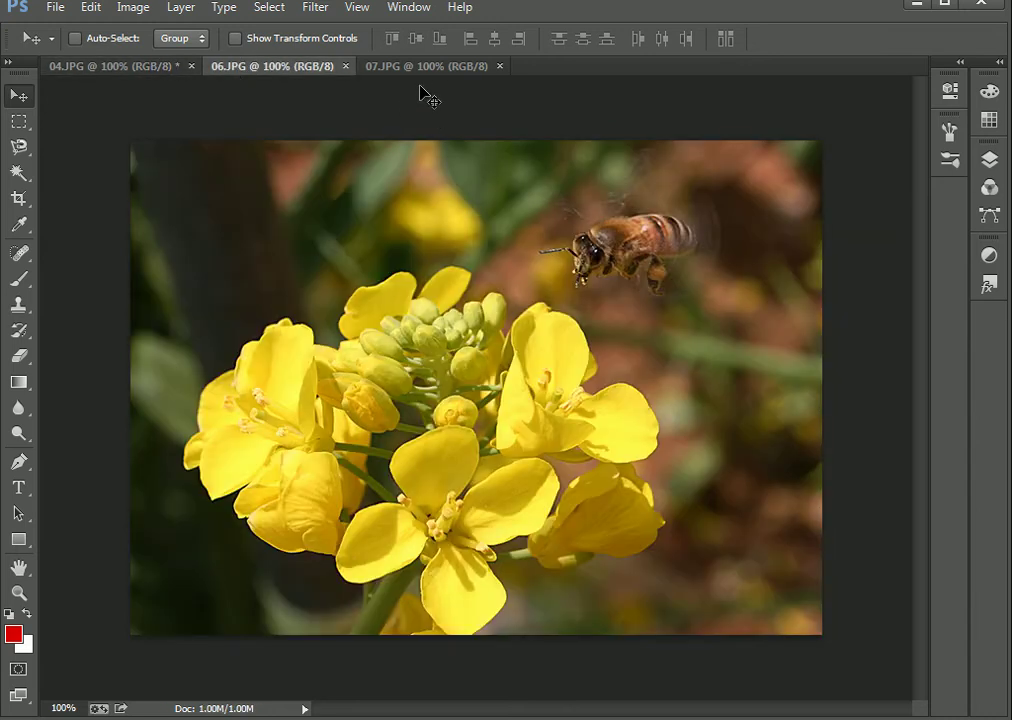
click(420, 66)
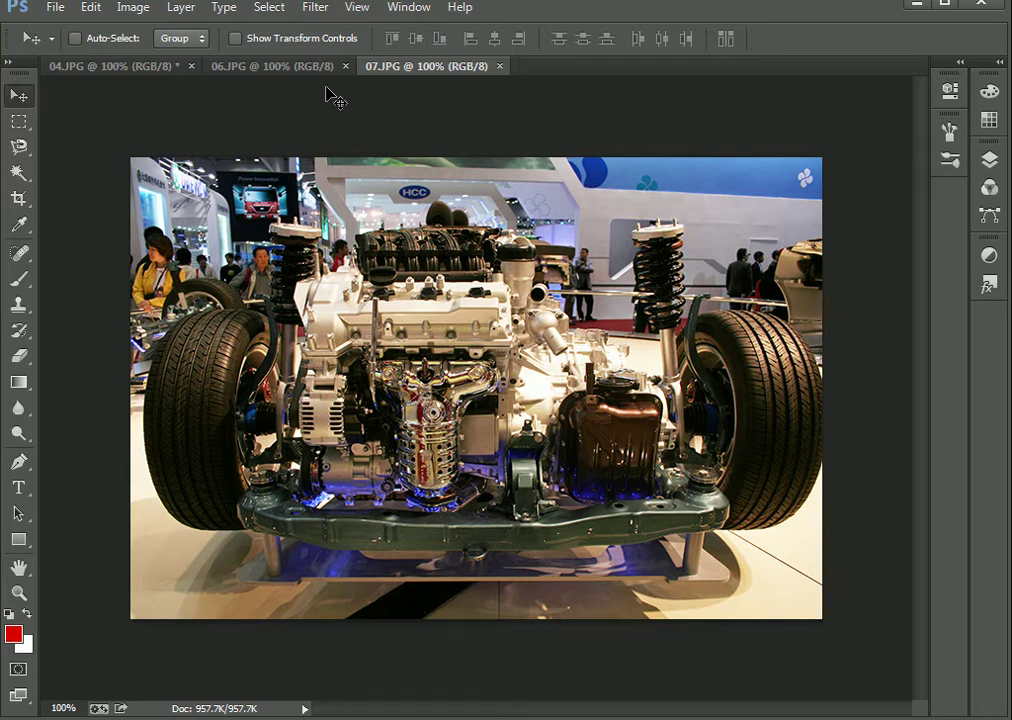
Step: Start creating a new document and select its entire default name for editing
click(52, 9)
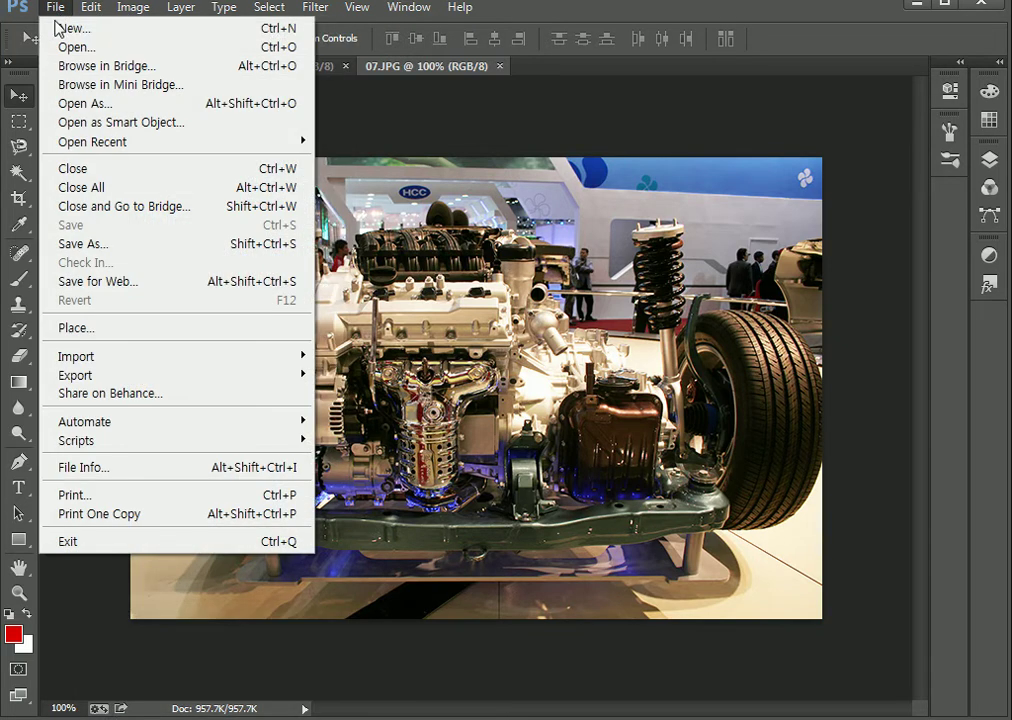
click(62, 29)
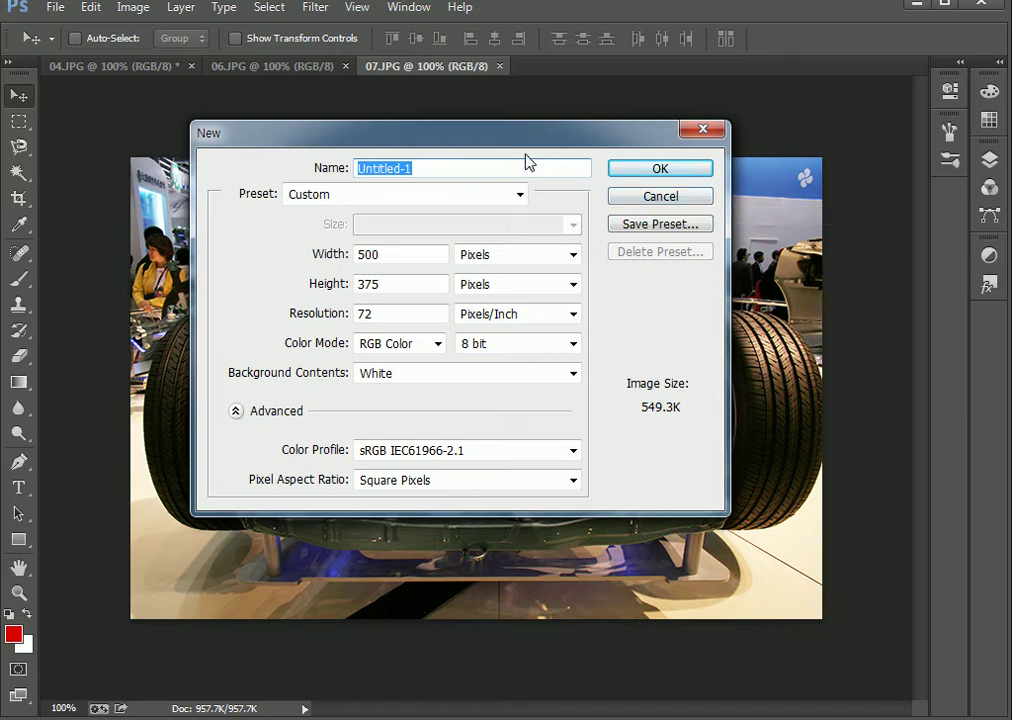
drag(419, 168, 309, 167)
click(425, 168)
click(433, 170)
key(ctrl+a)
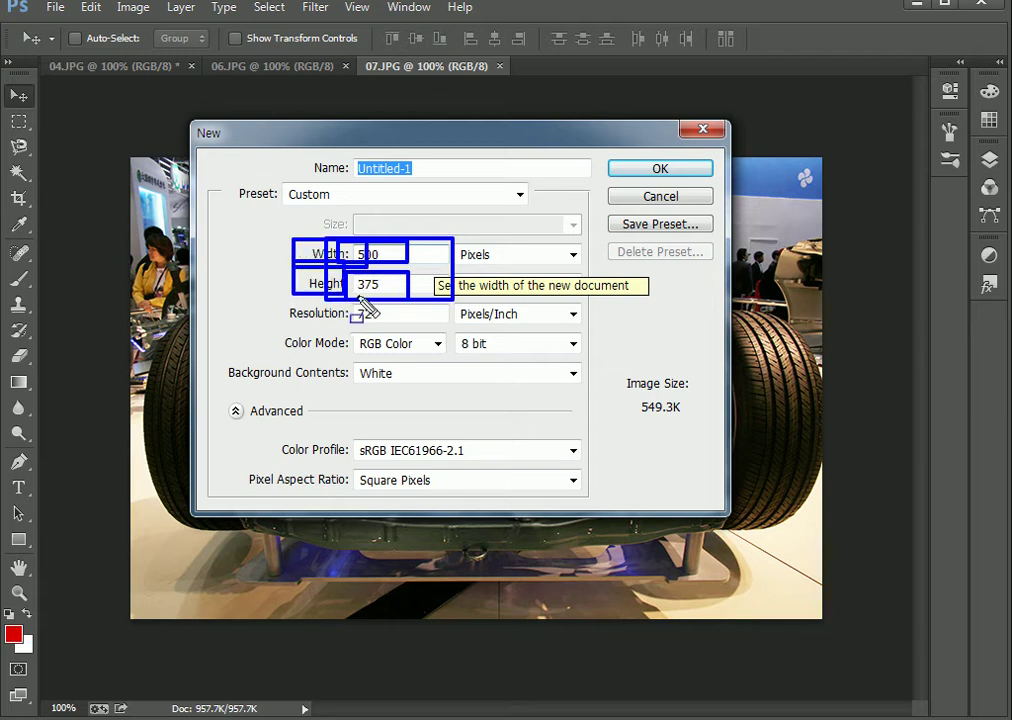
Step: Examine the measurement units available for the new document's width without changing the unit
click(573, 256)
click(573, 256)
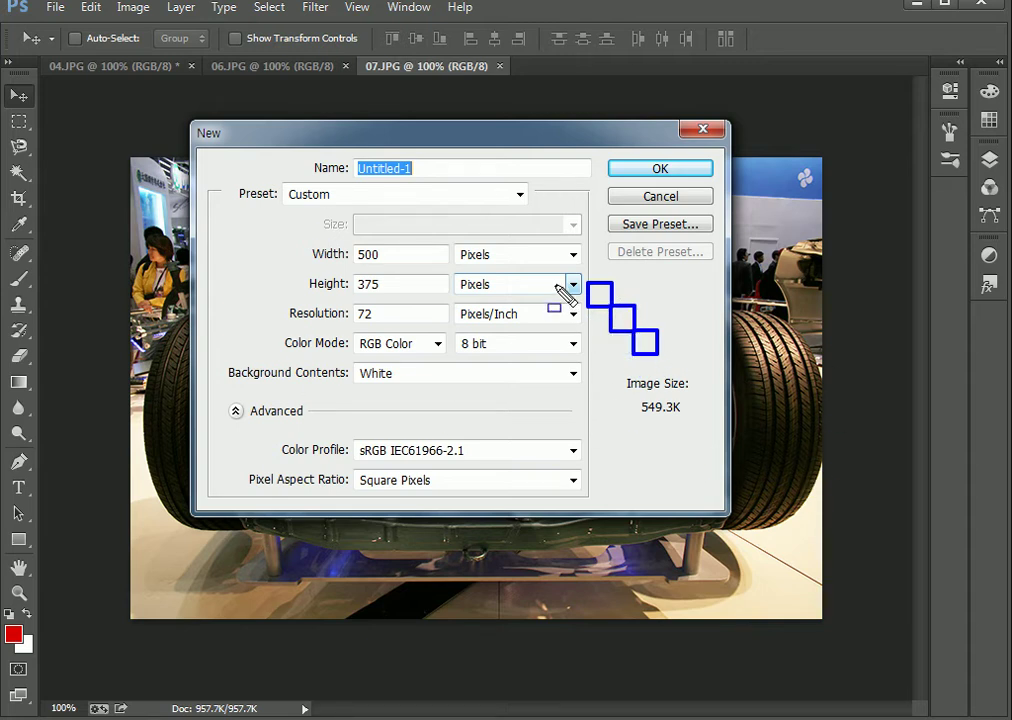
mouse_move(417, 244)
mouse_down()
mouse_move(350, 265)
mouse_move(345, 297)
mouse_up()
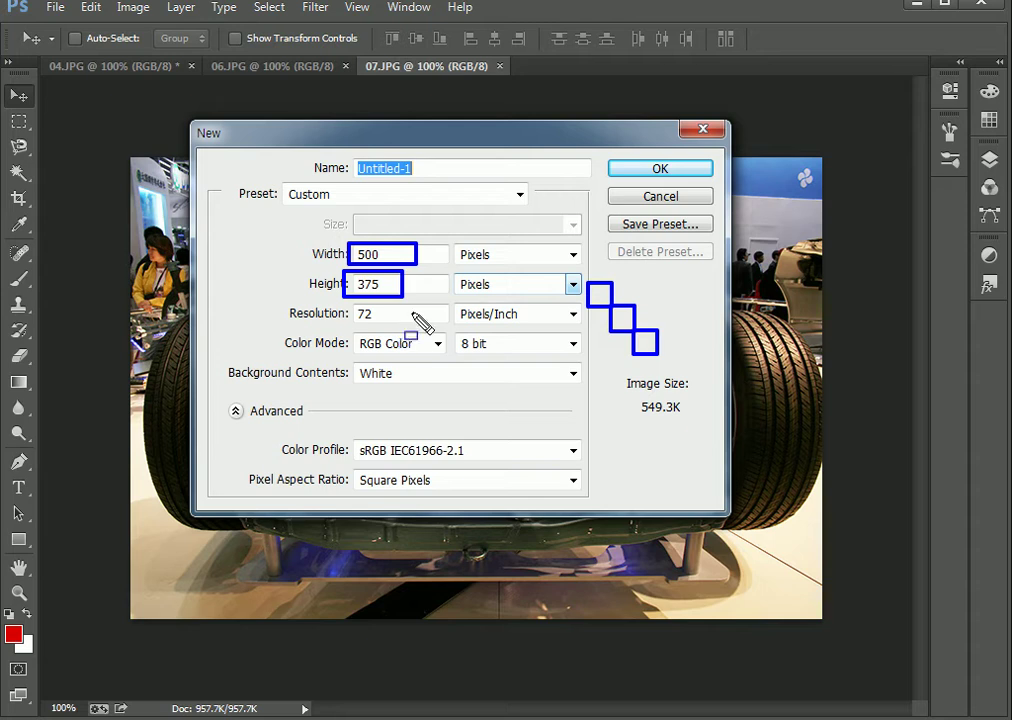
key(Escape)
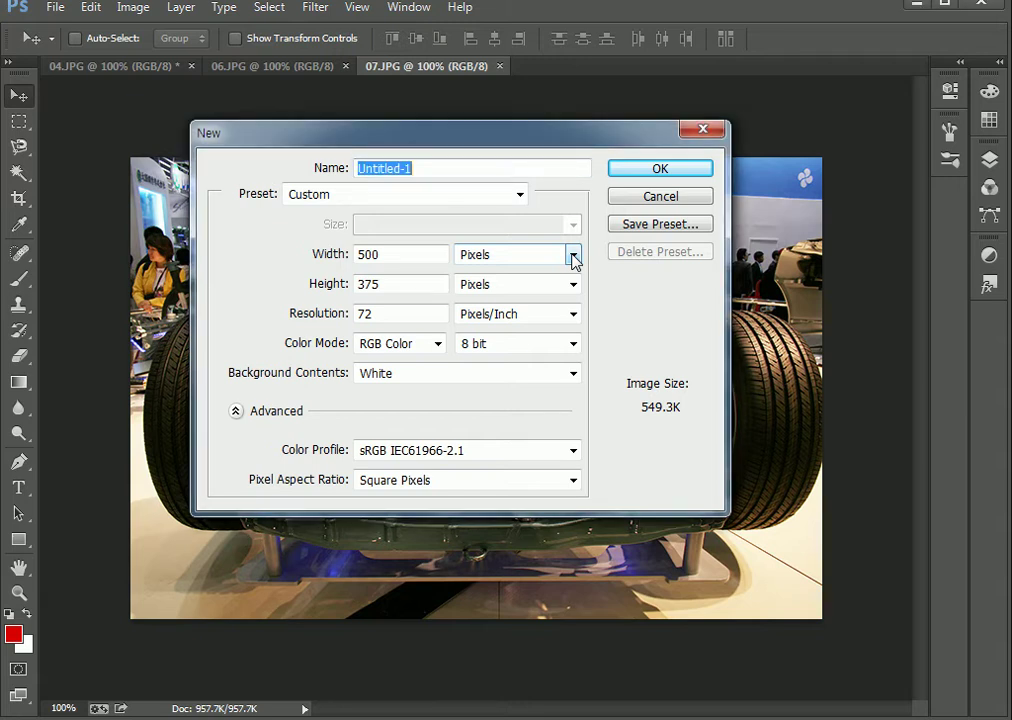
click(573, 256)
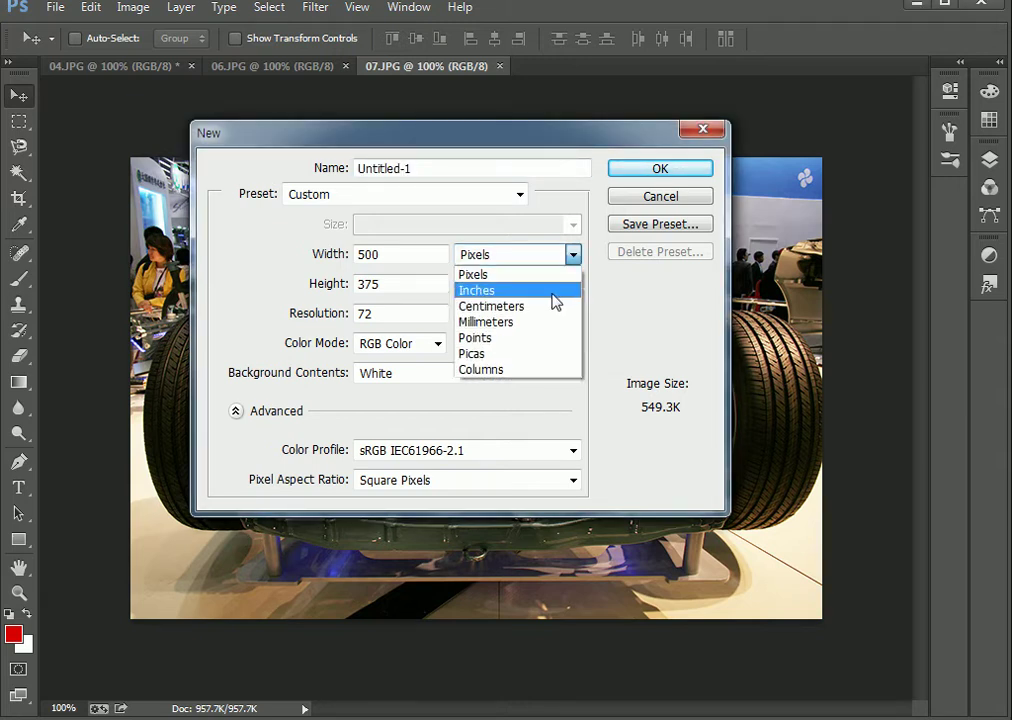
click(630, 341)
Step: Apply the International Paper preset to the new document
click(385, 200)
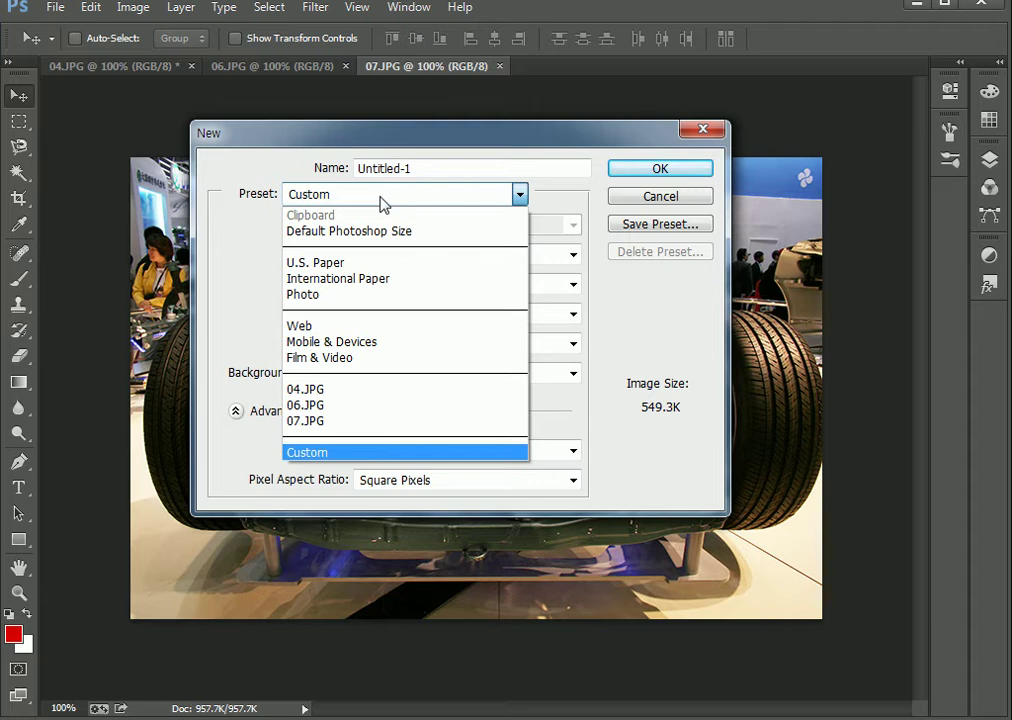
click(389, 282)
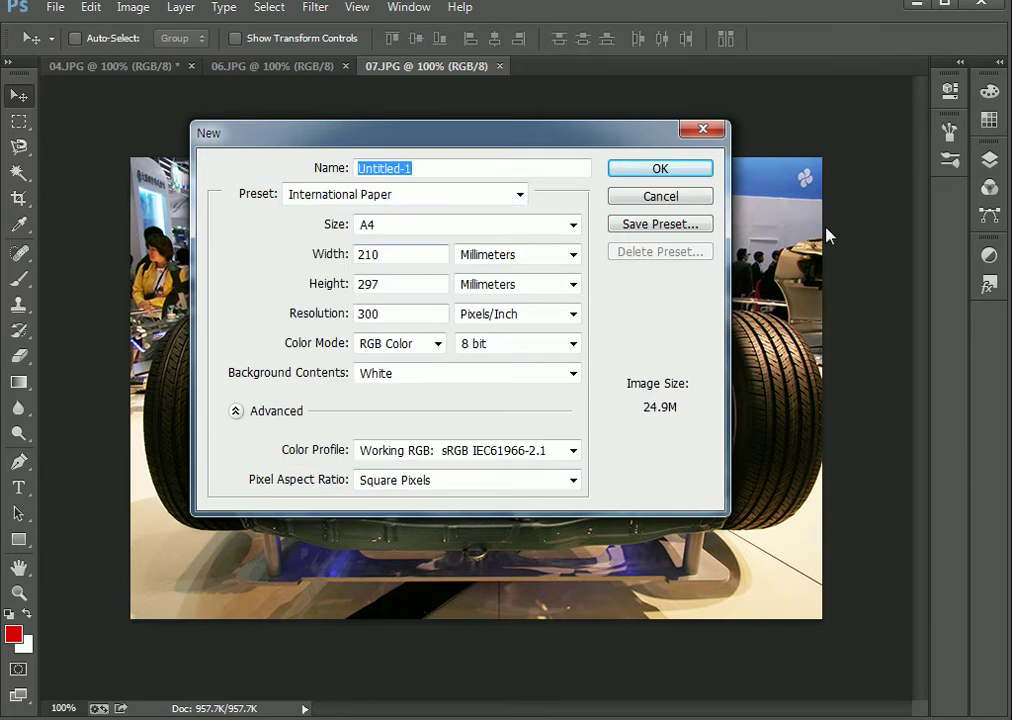
click(380, 228)
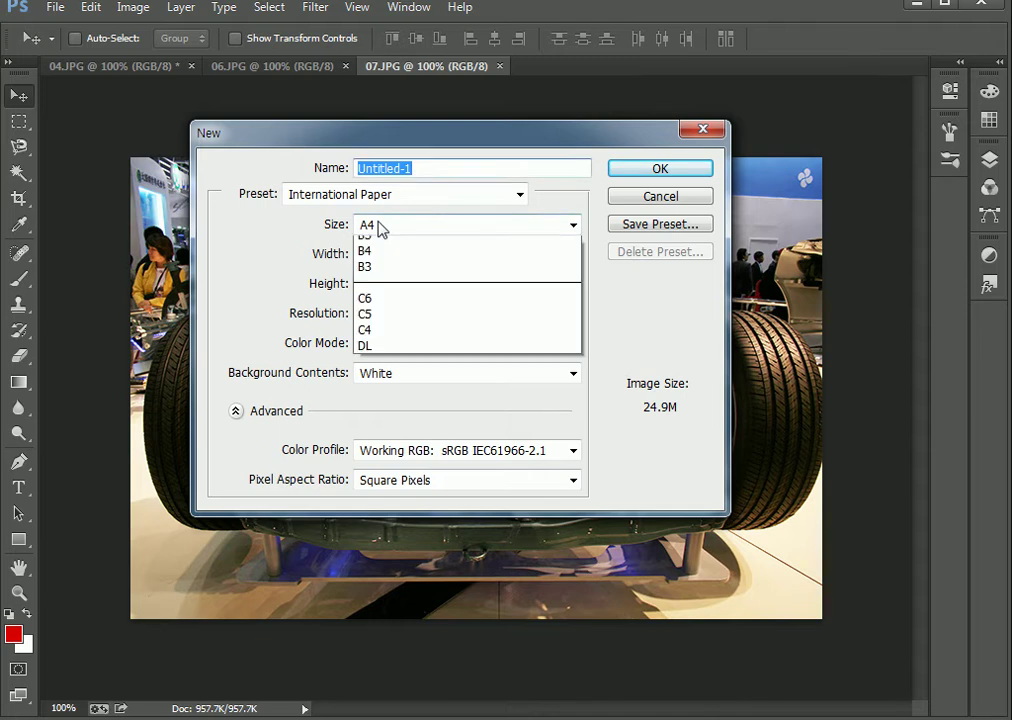
click(380, 228)
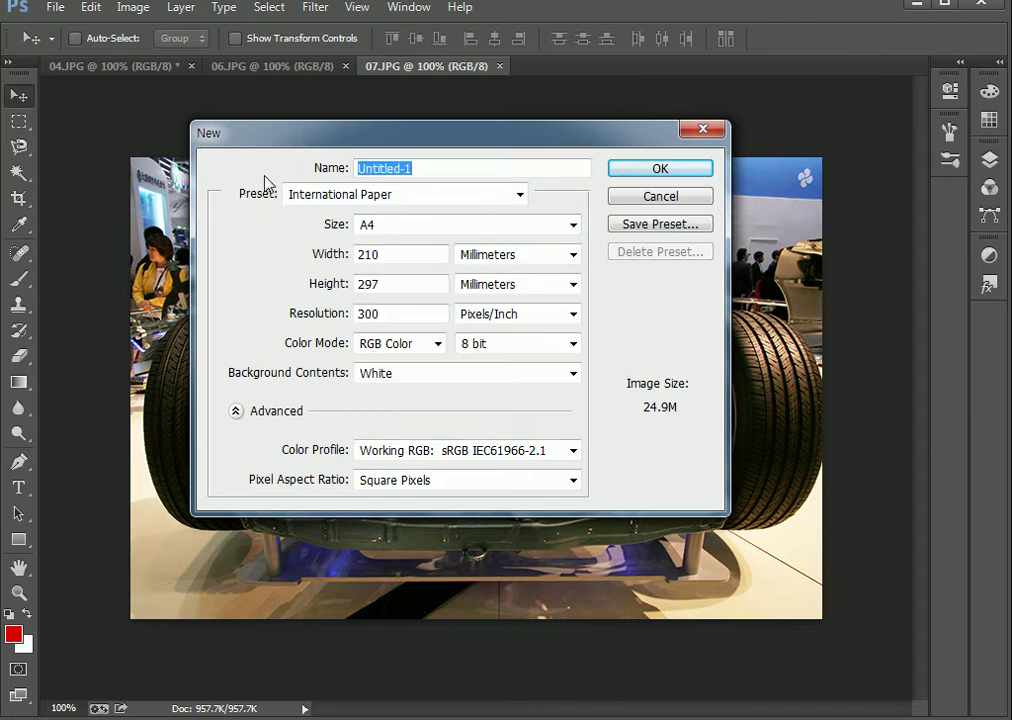
click(350, 194)
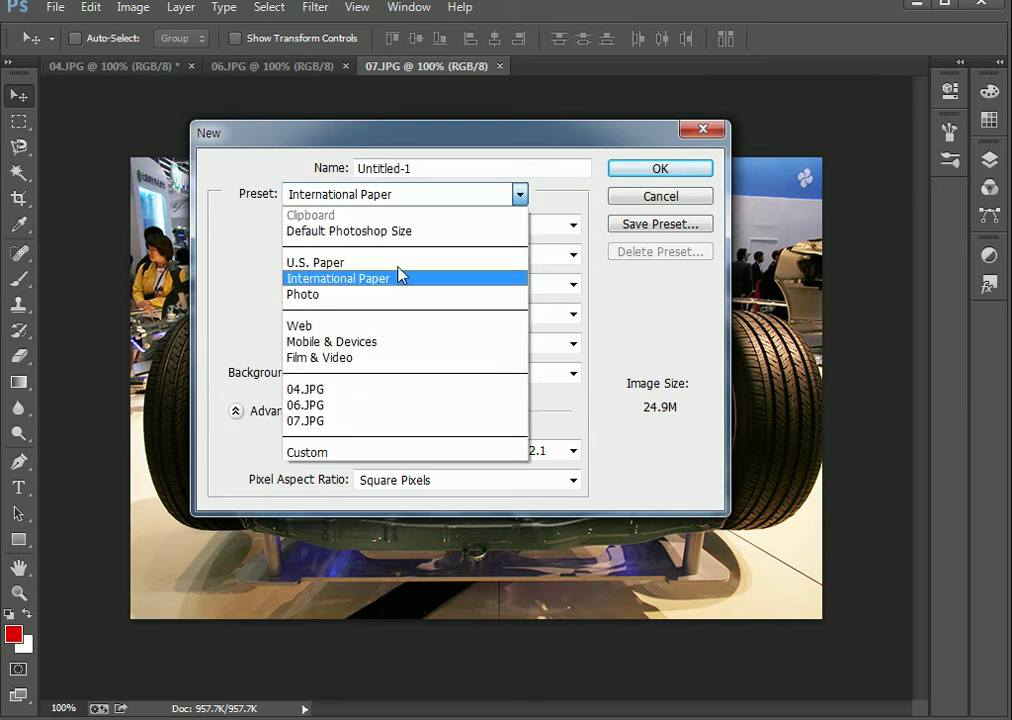
click(340, 280)
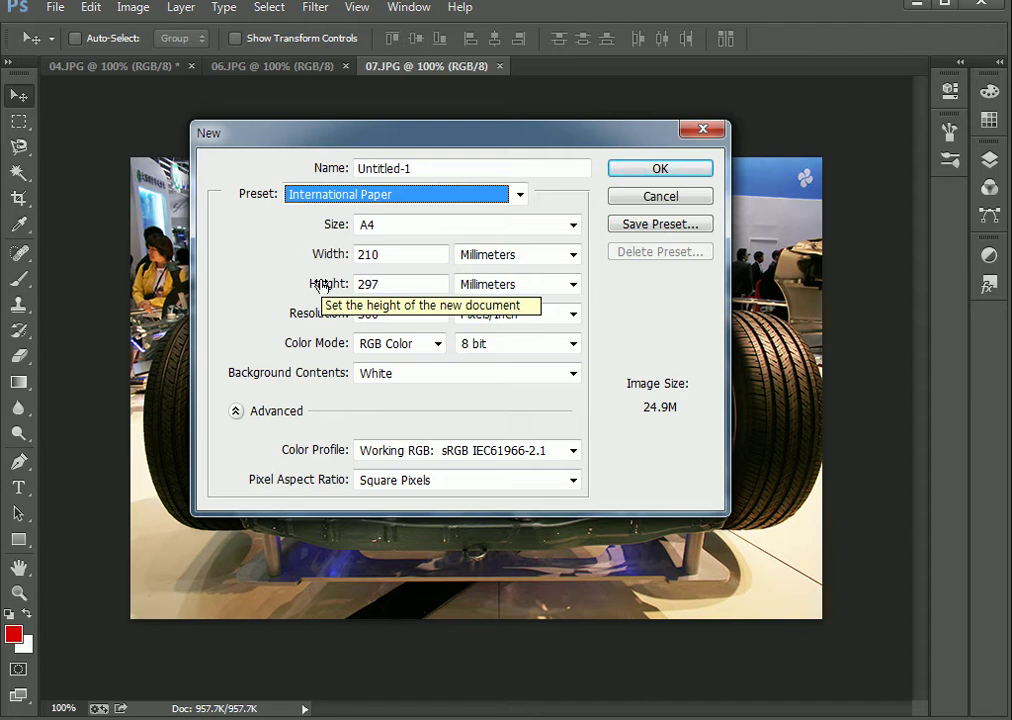
Step: Review the available paper sizes and choose A4 for the new document
click(578, 231)
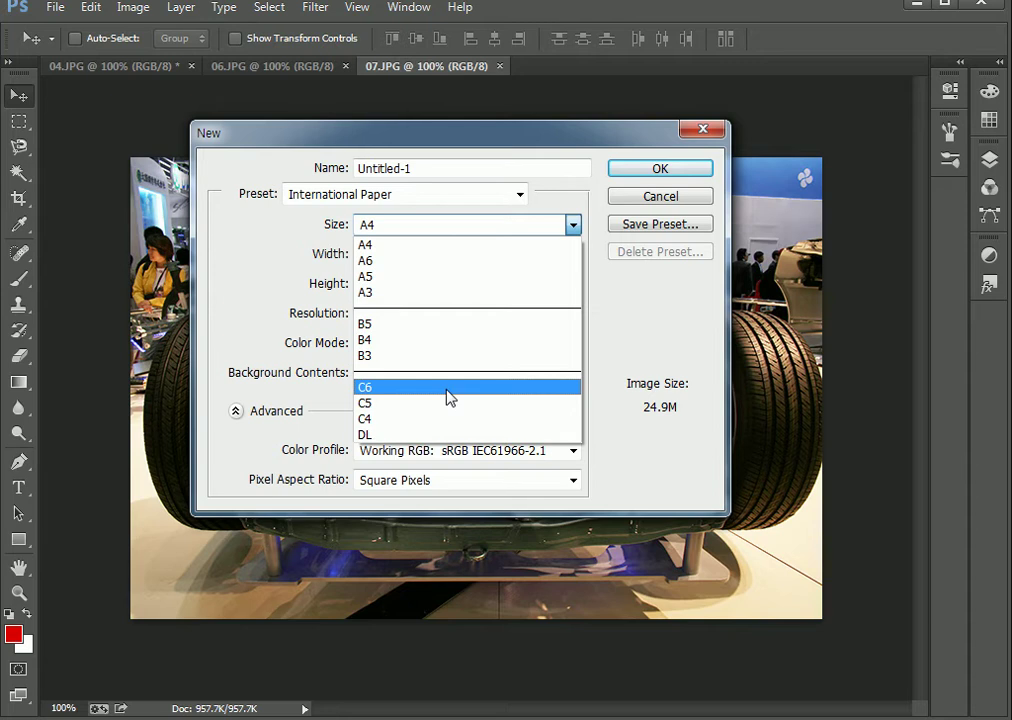
click(613, 333)
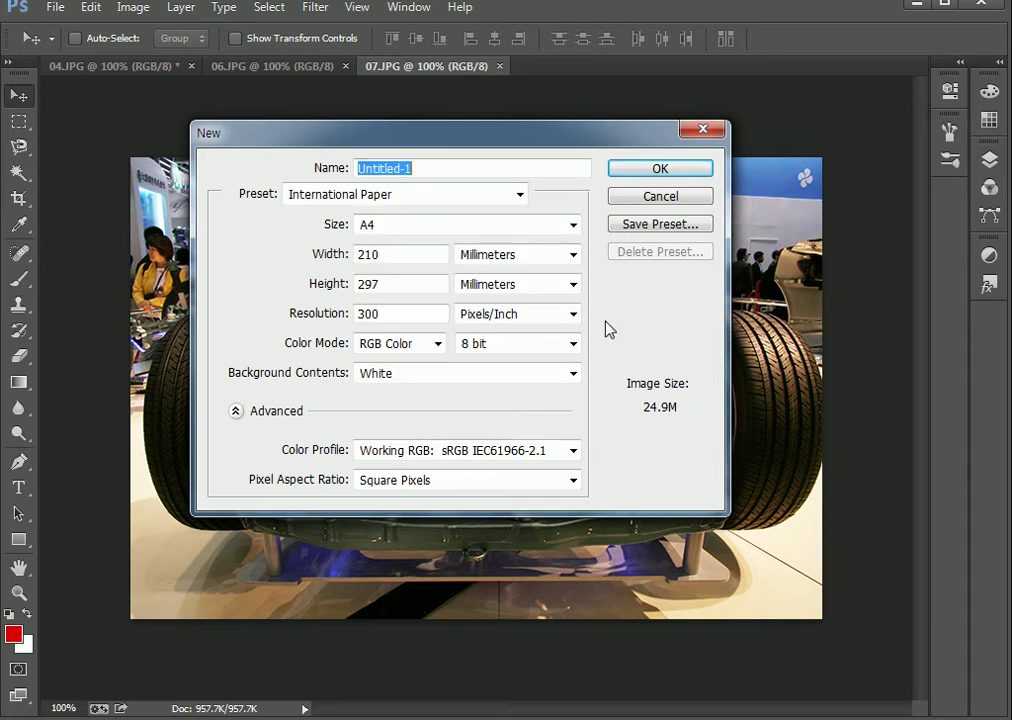
click(407, 234)
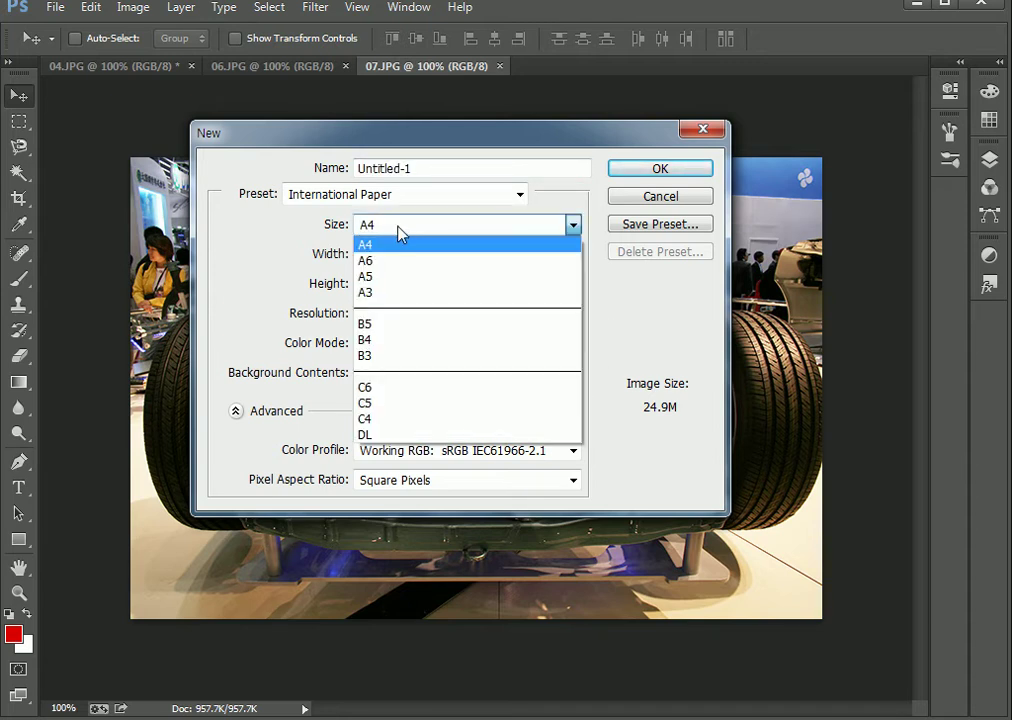
click(401, 244)
click(402, 253)
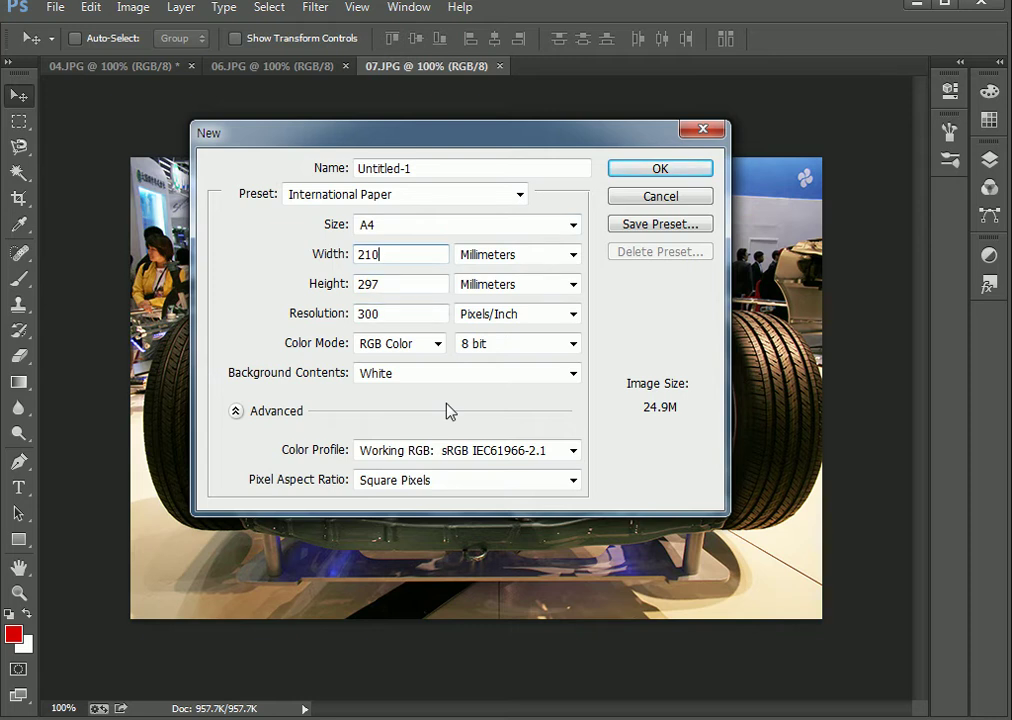
Step: Set the new document's width to 180 millimeters
click(382, 228)
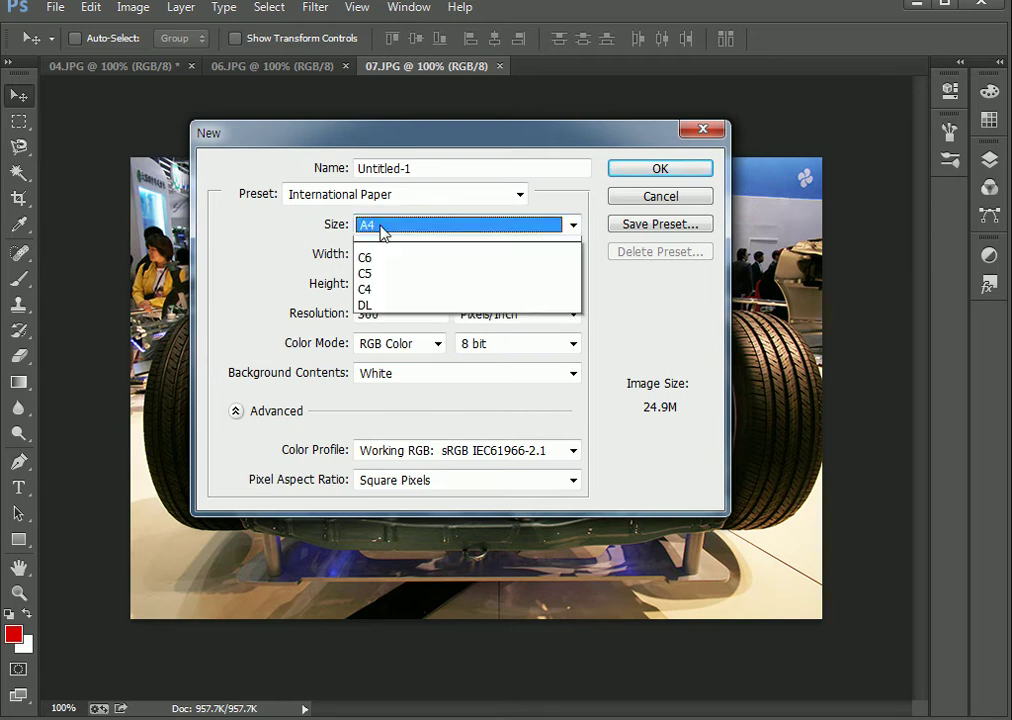
click(393, 253)
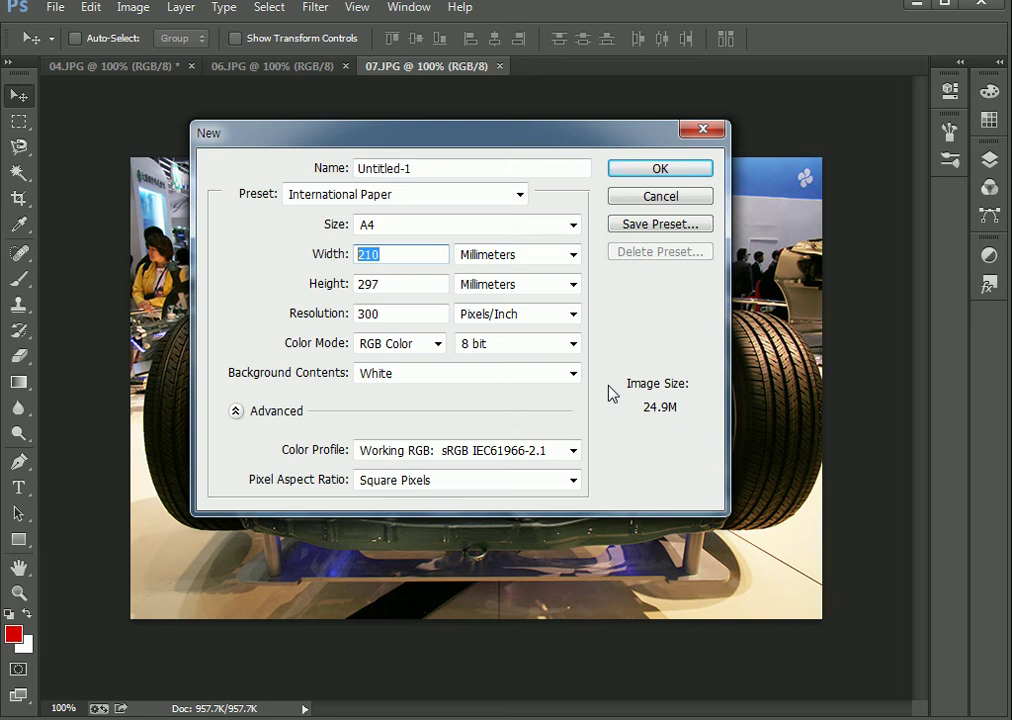
text(180)
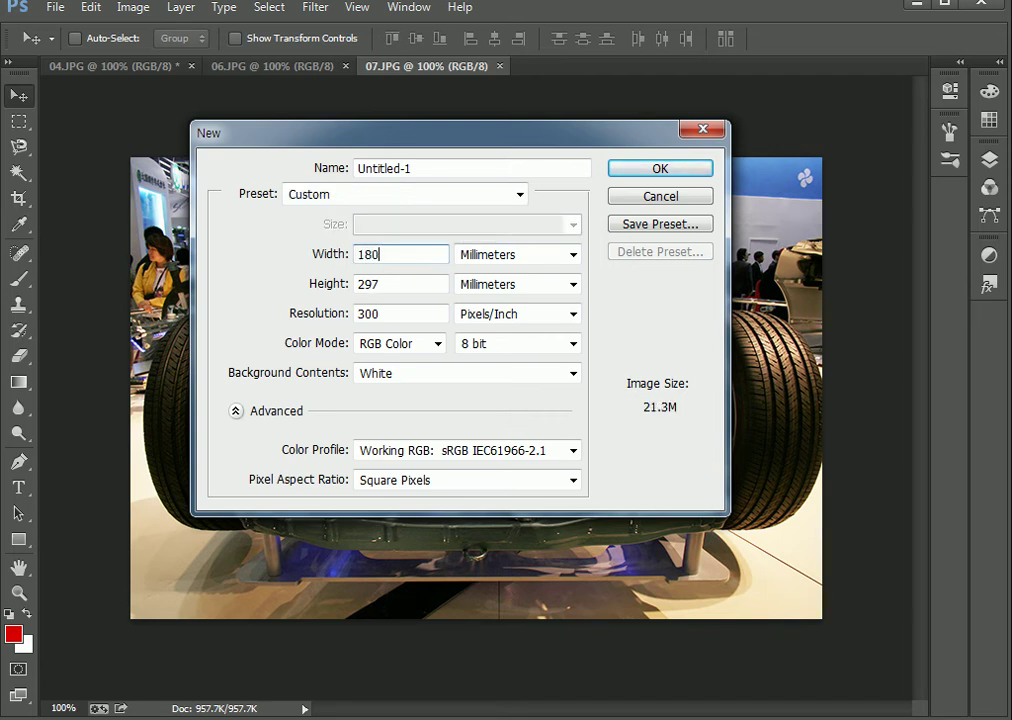
click(397, 285)
click(400, 253)
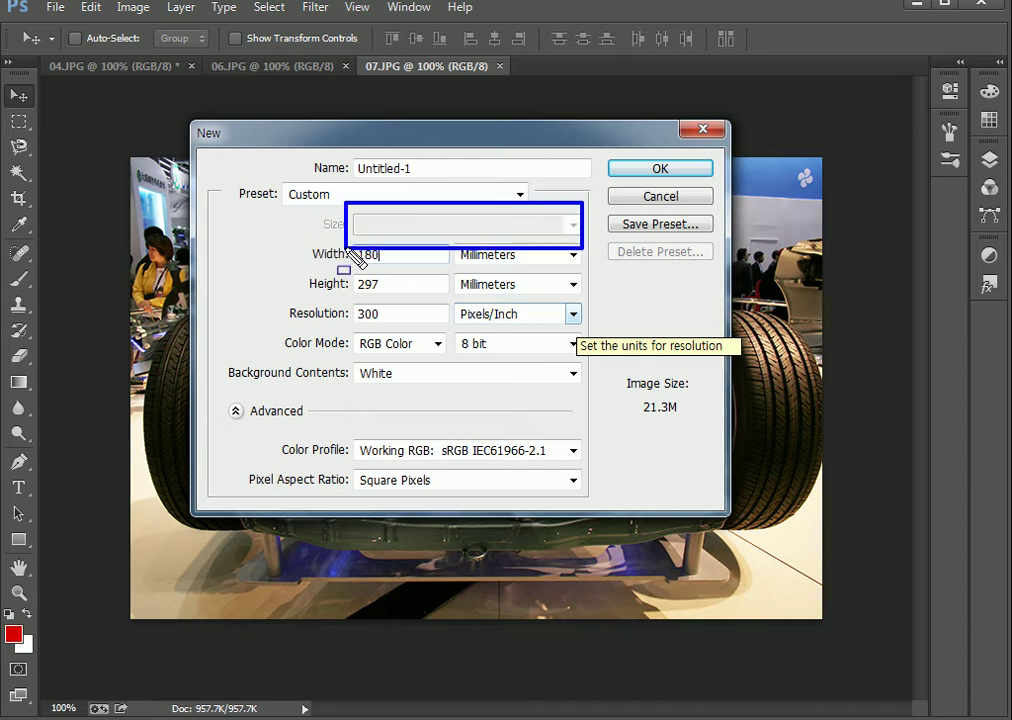
drag(224, 177, 354, 209)
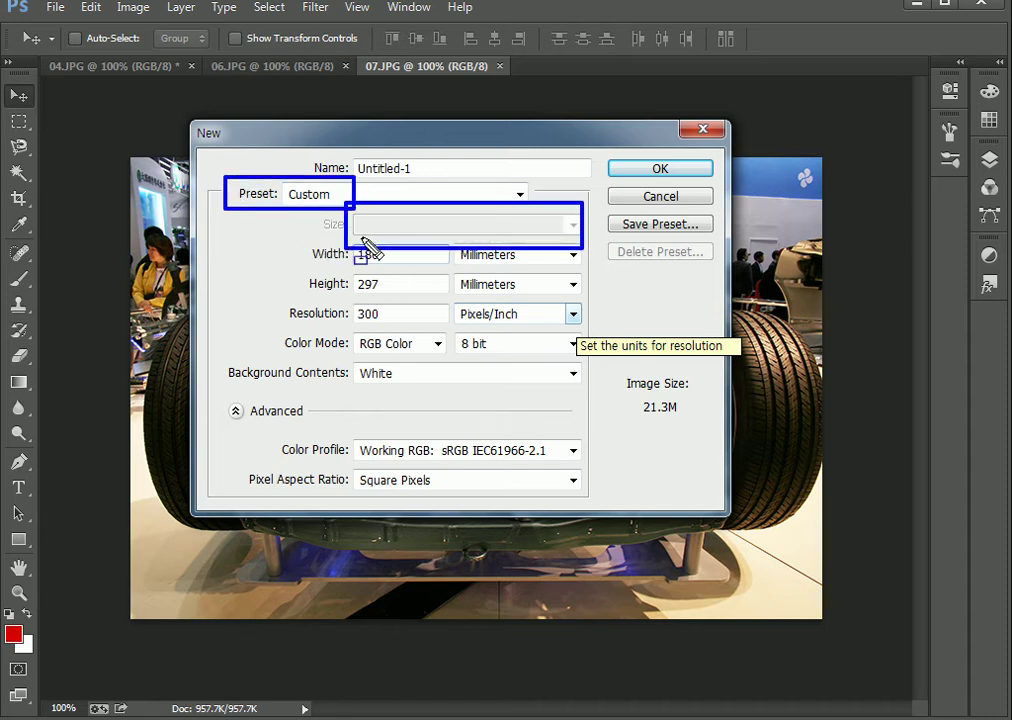
key(Escape)
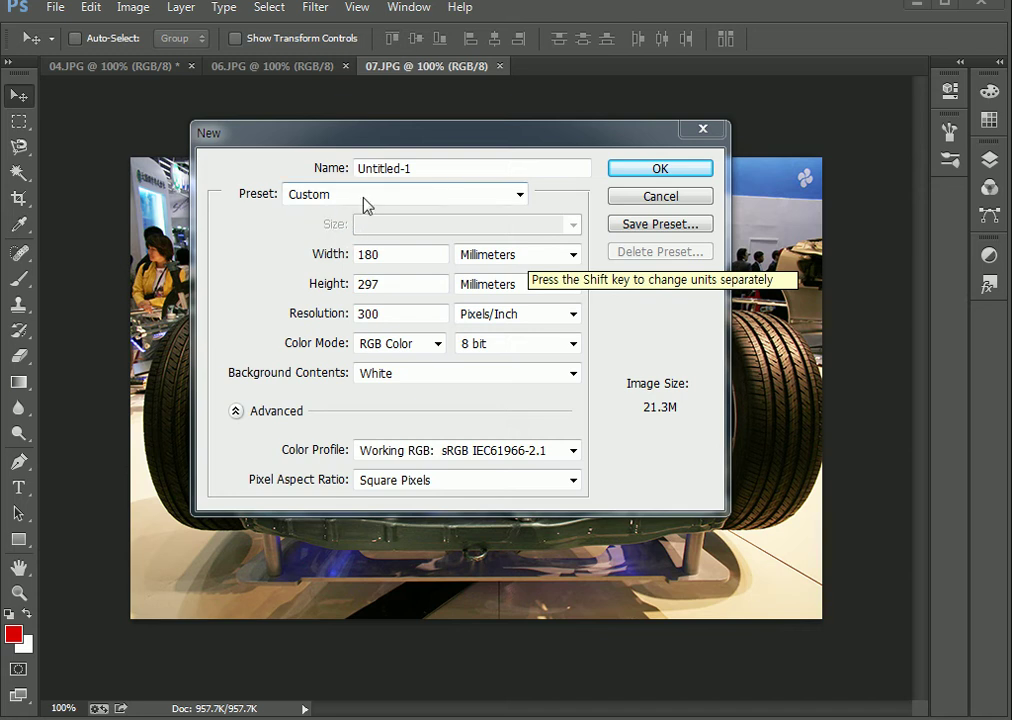
Step: Return the new document to the International Paper preset and select its resolution value
click(365, 204)
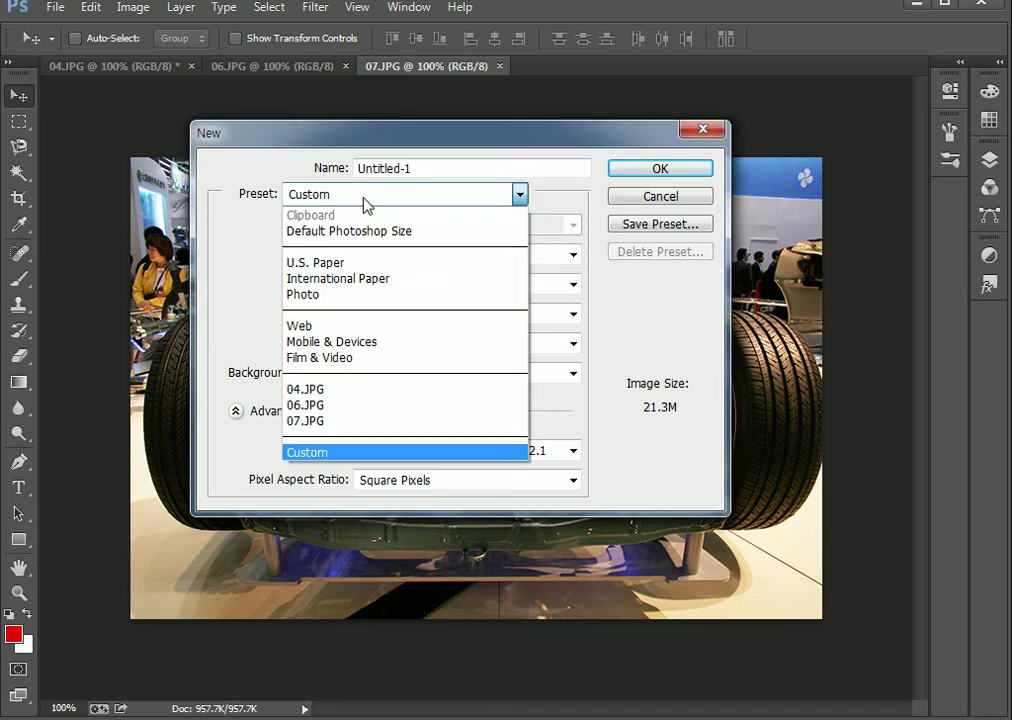
click(366, 288)
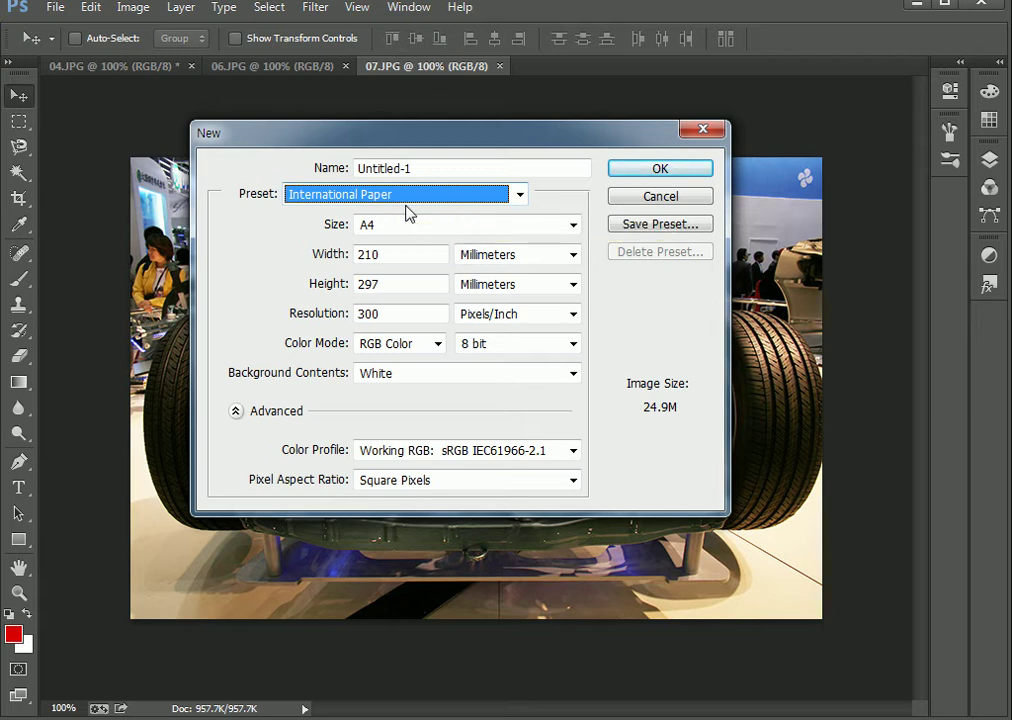
drag(400, 314, 362, 318)
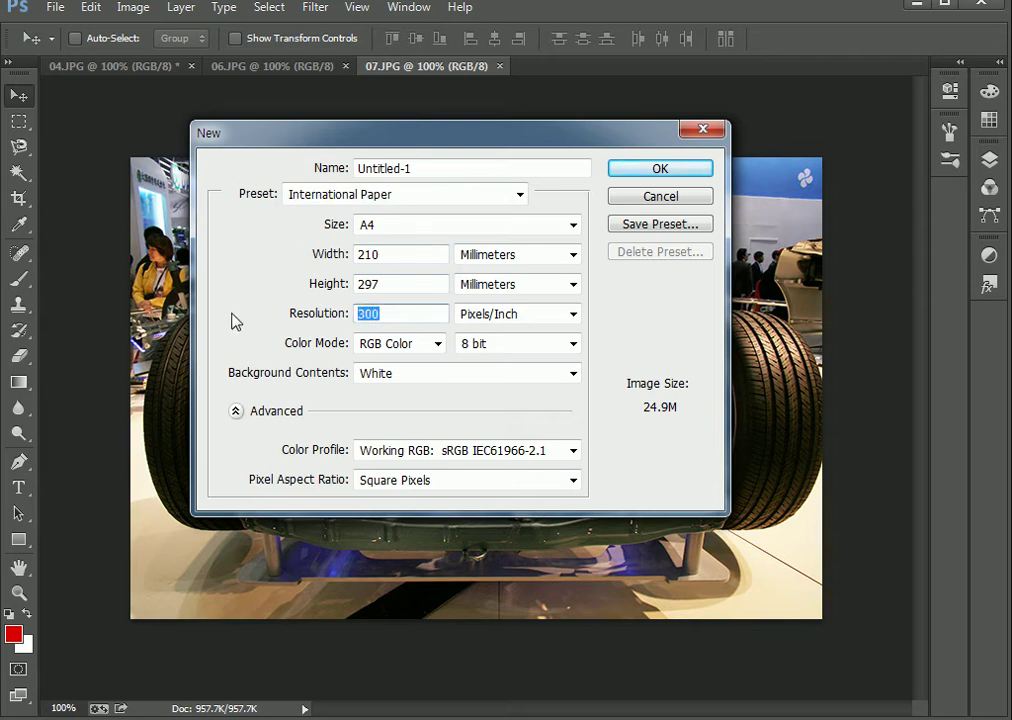
Step: Switch the new document's preset to Custom, and cancel creating the document
click(398, 195)
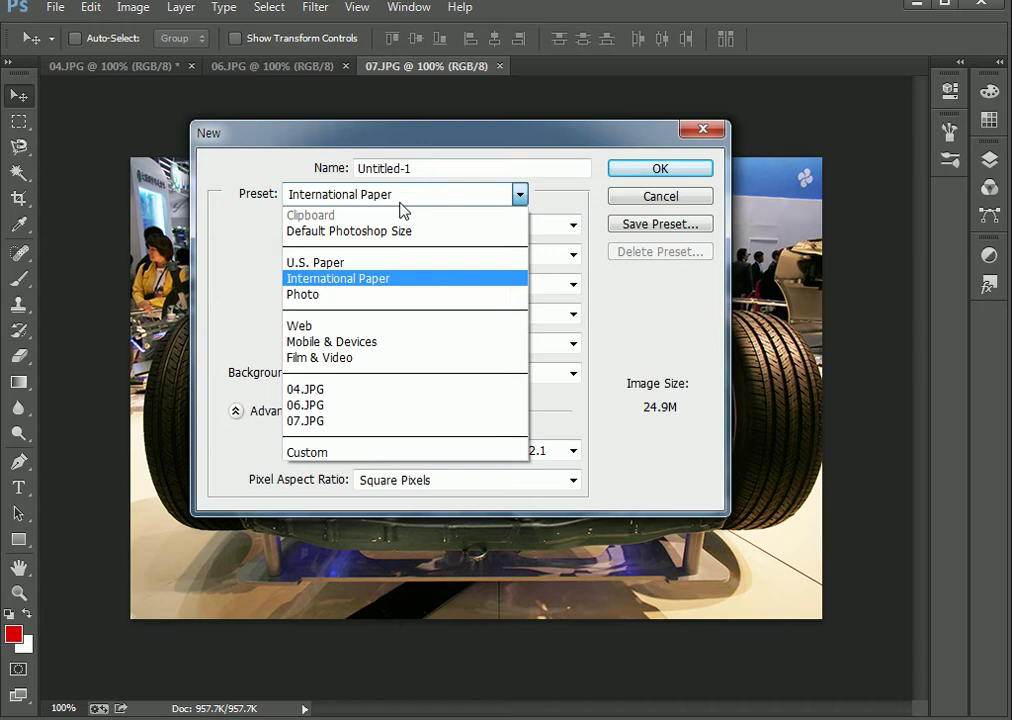
click(362, 453)
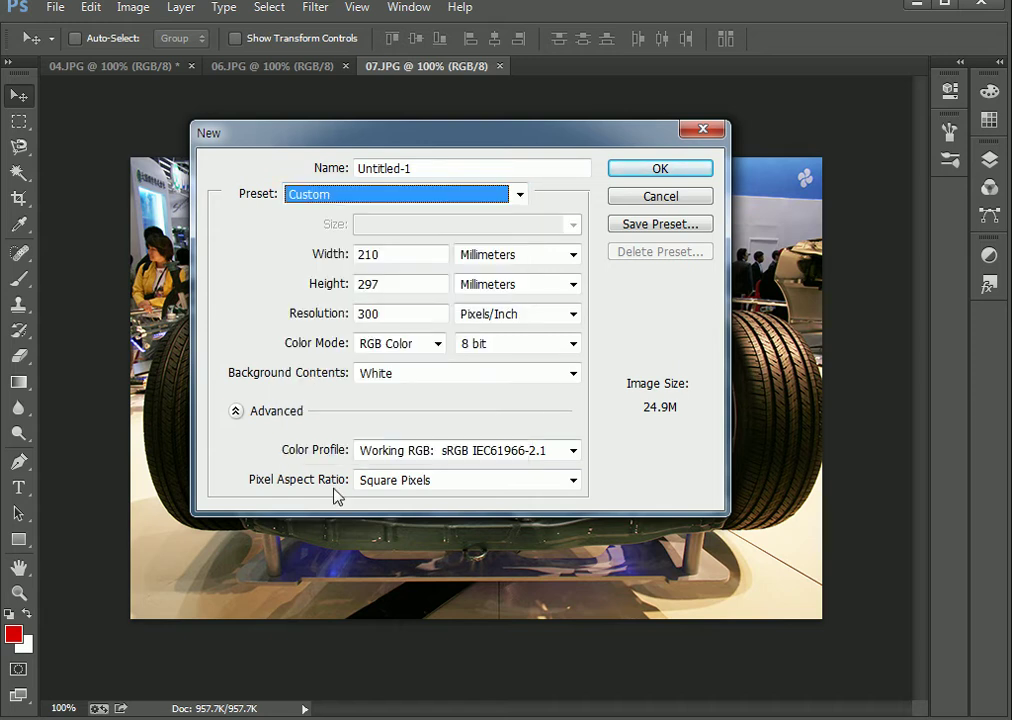
click(413, 315)
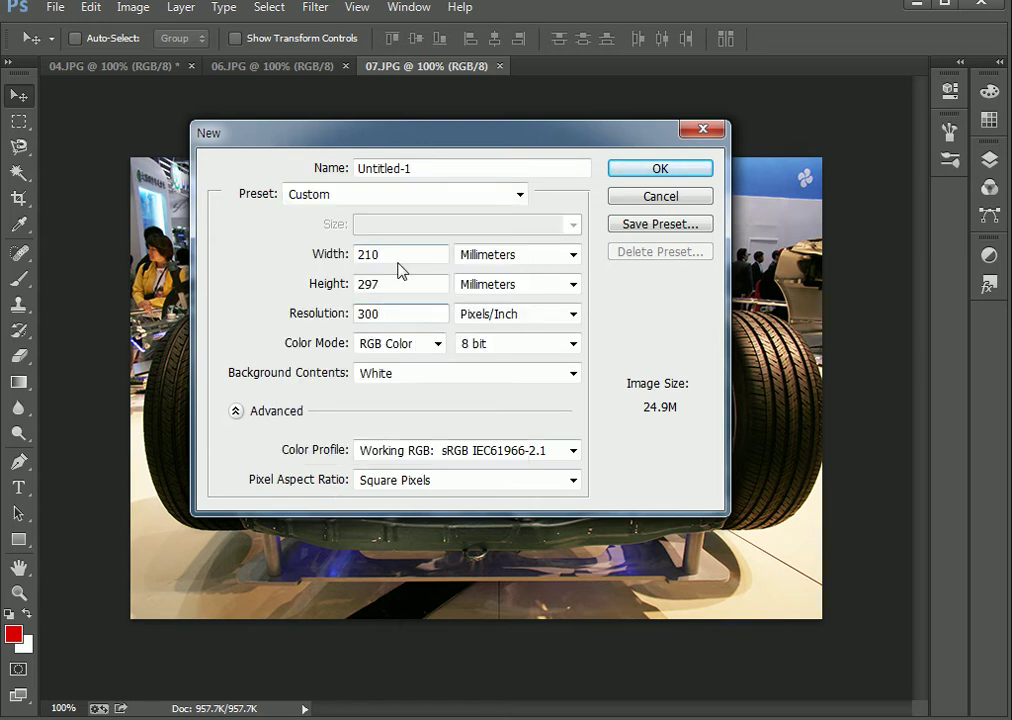
click(636, 203)
Step: Start creating a new document again and place the text cursor in its resolution value
click(55, 12)
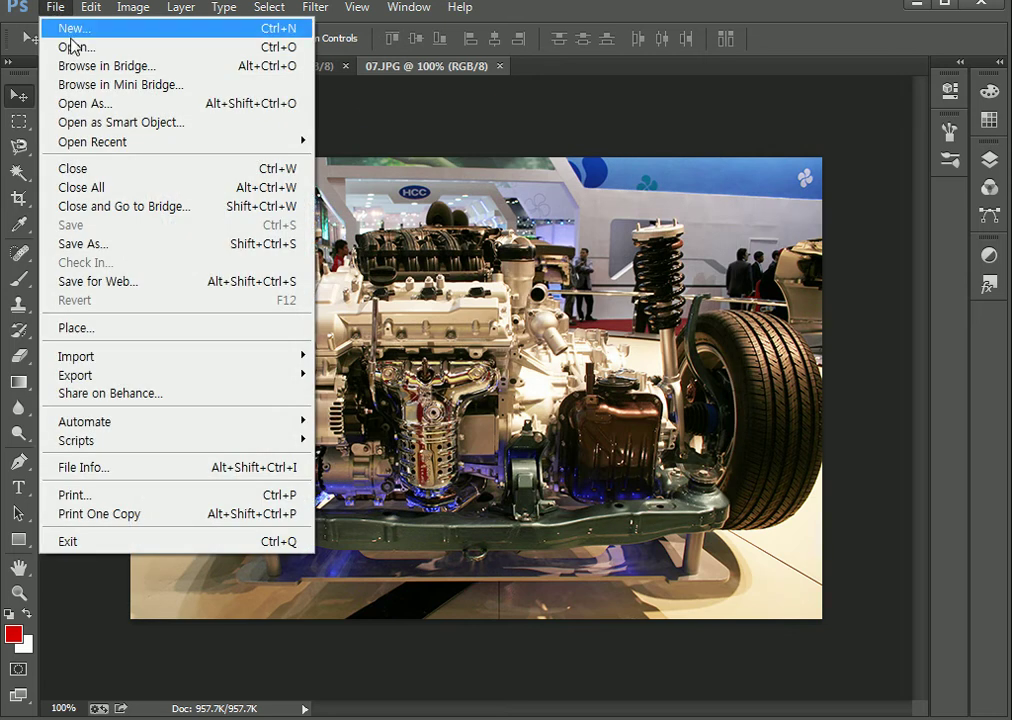
click(68, 30)
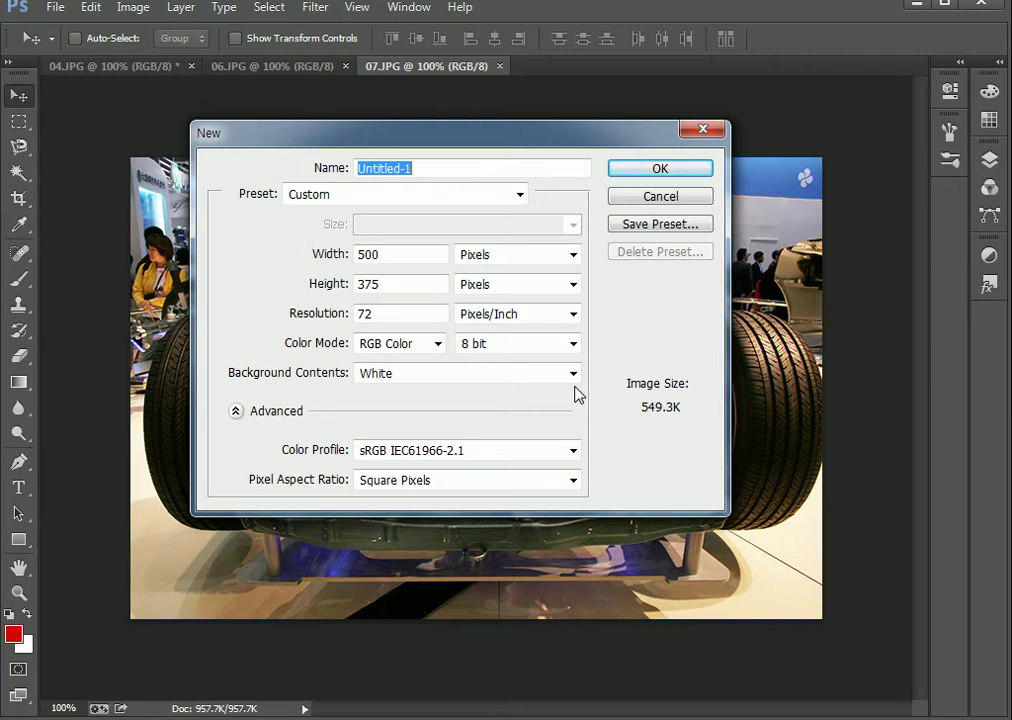
click(389, 309)
drag(389, 309, 355, 318)
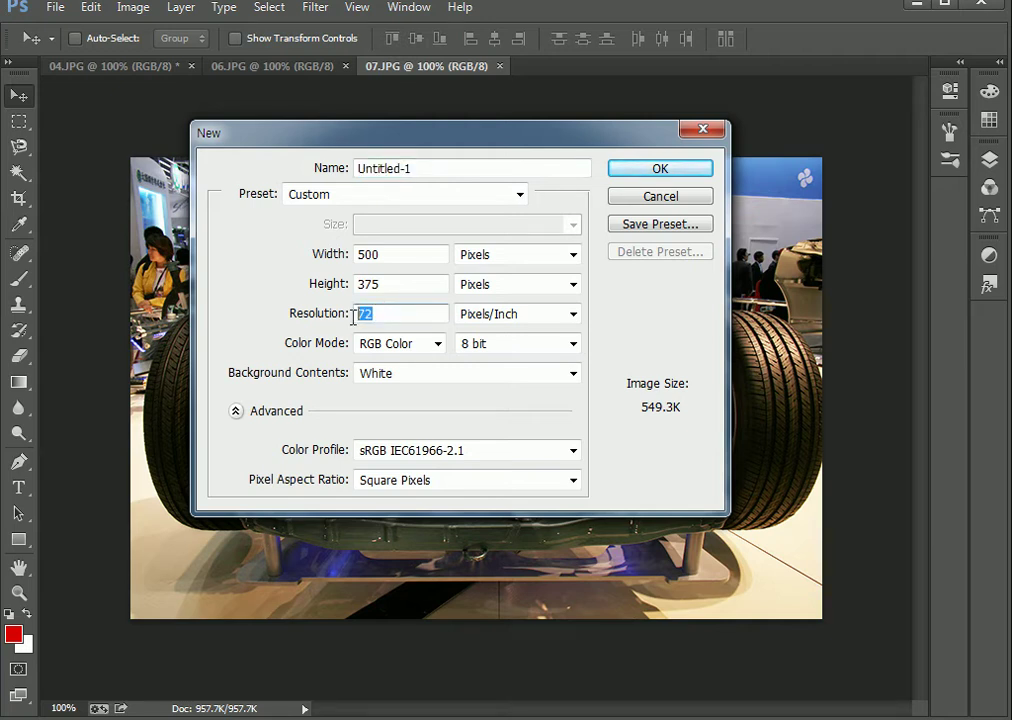
click(387, 314)
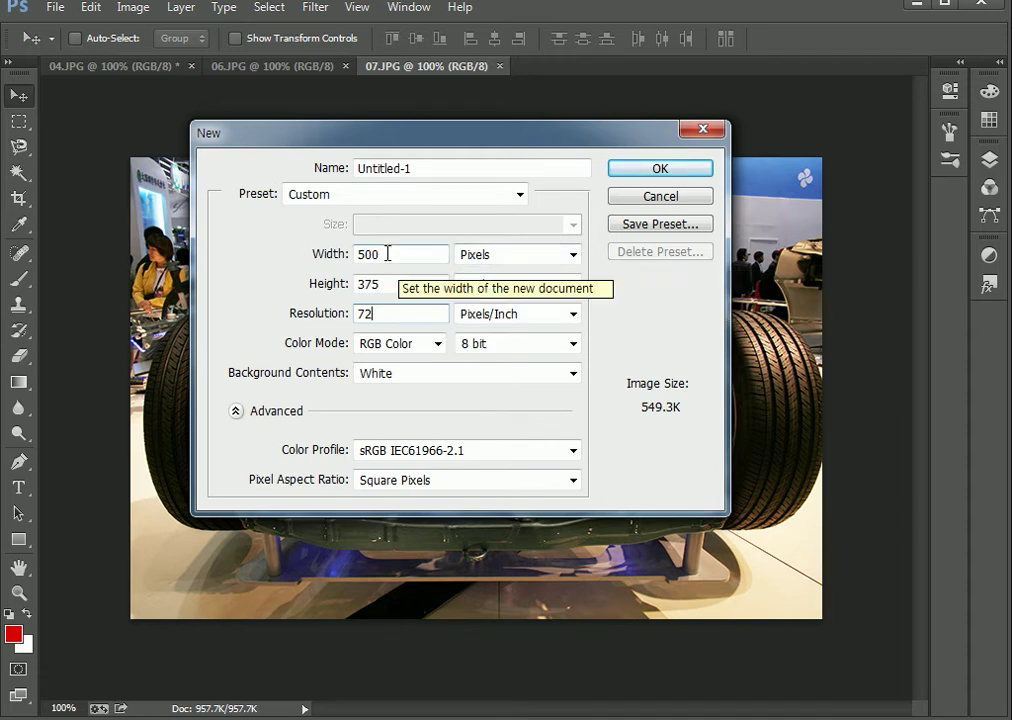
mouse_move(509, 180)
mouse_down()
mouse_move(560, 216)
mouse_move(598, 267)
mouse_up()
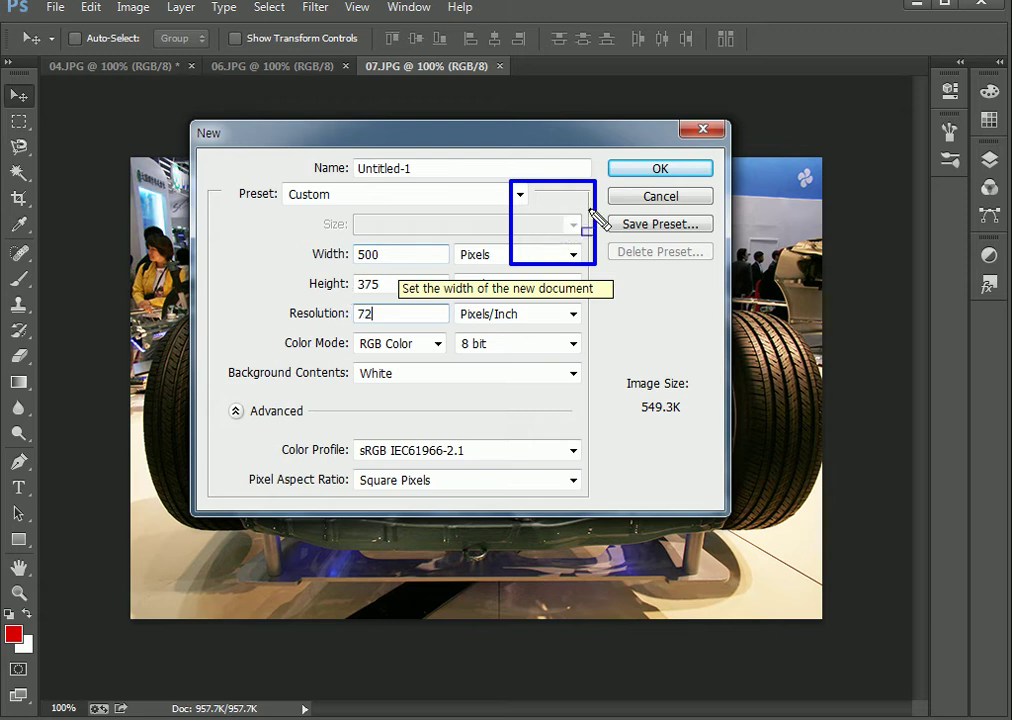
mouse_move(614, 183)
mouse_down()
mouse_move(726, 258)
mouse_move(700, 266)
mouse_up()
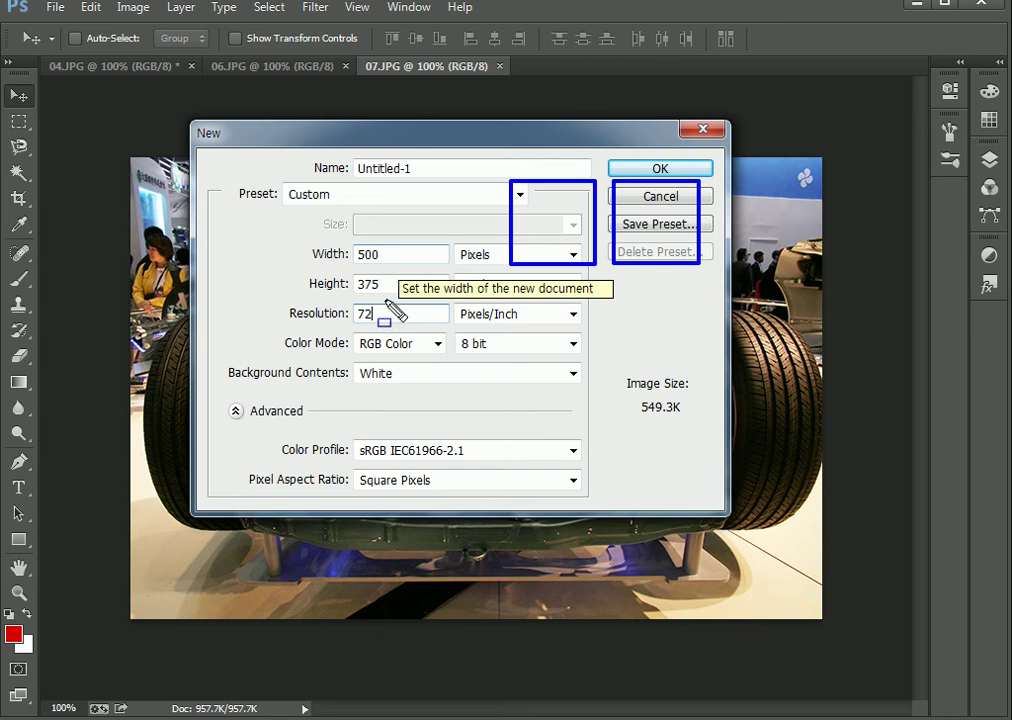
drag(386, 299, 342, 333)
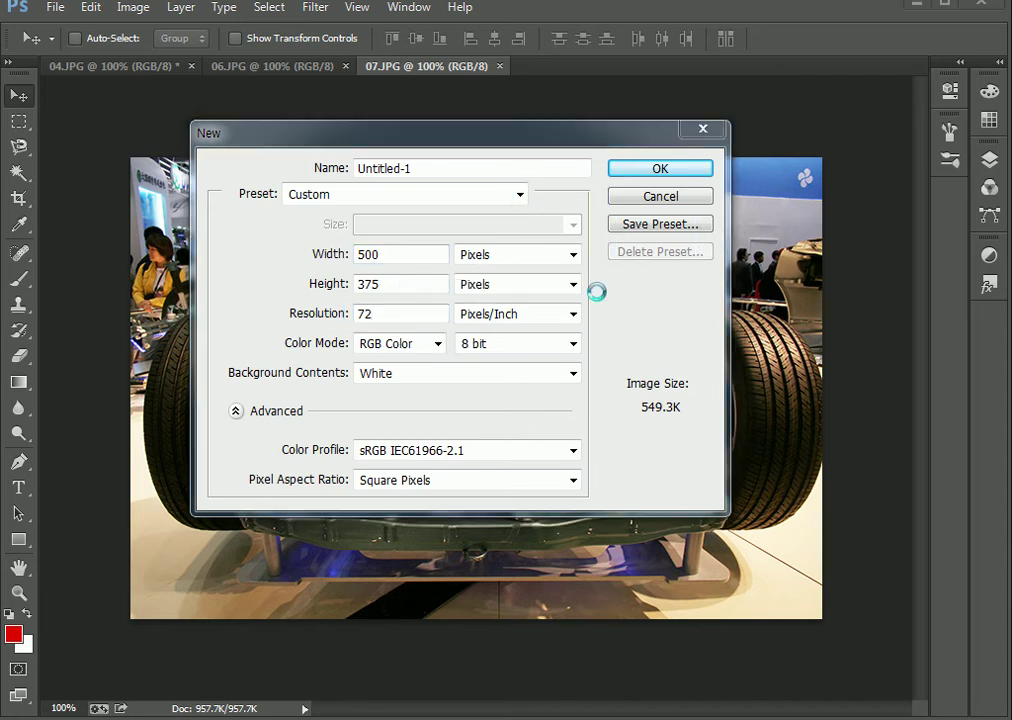
Step: Create the new 500 × 375 pixel document at 72 pixels/inch in RGB Color with a white background
double_click(384, 316)
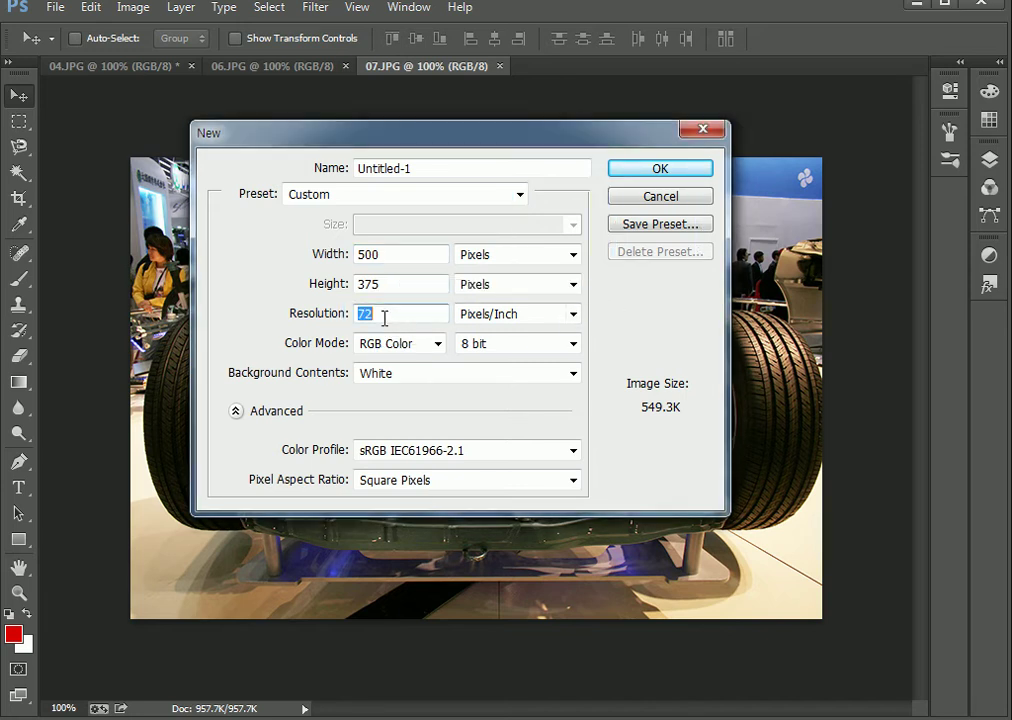
click(384, 316)
click(438, 344)
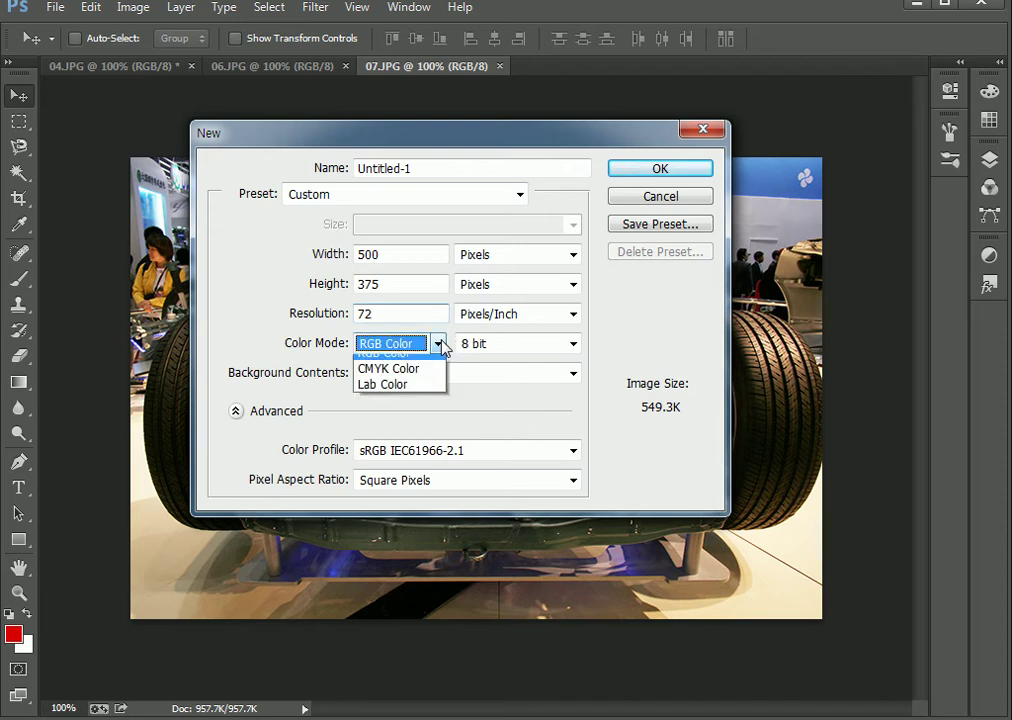
click(443, 346)
key(shift+Tab)
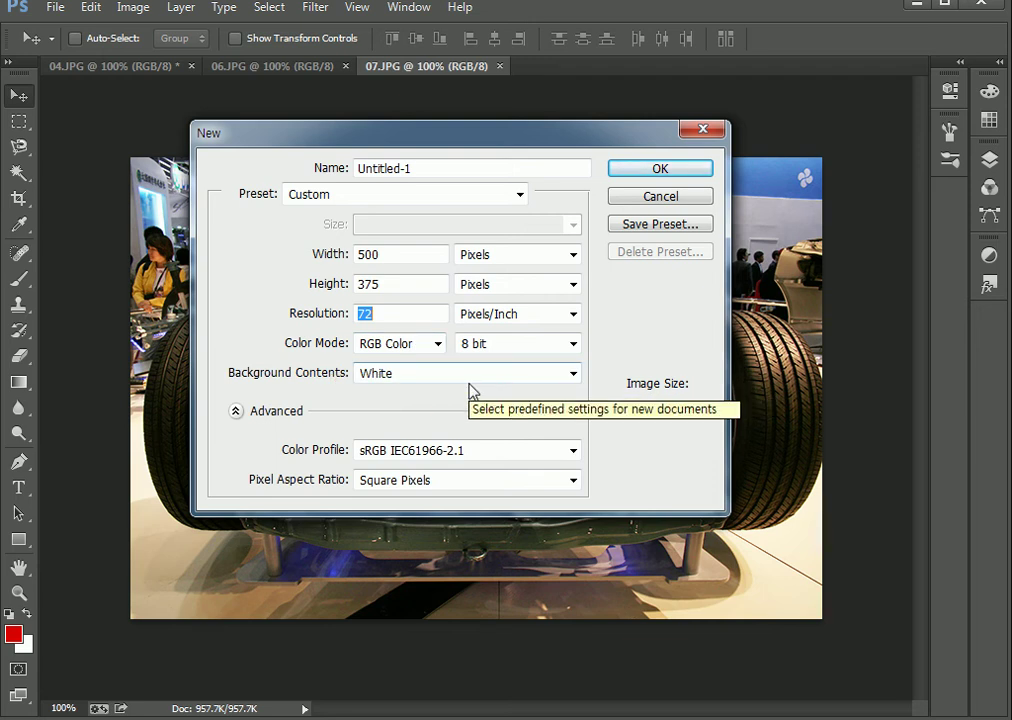
click(659, 170)
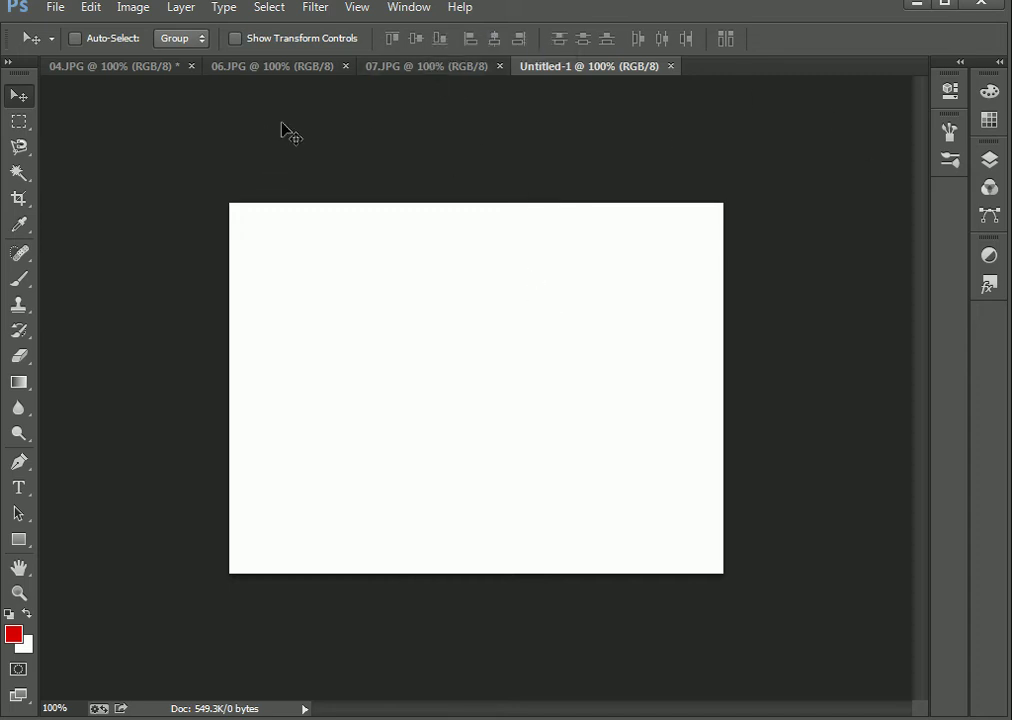
Step: Look through the open photos 04.JPG, 06.JPG and 07.JPG and the new blank document, and return to 04.JPG
click(295, 68)
click(145, 68)
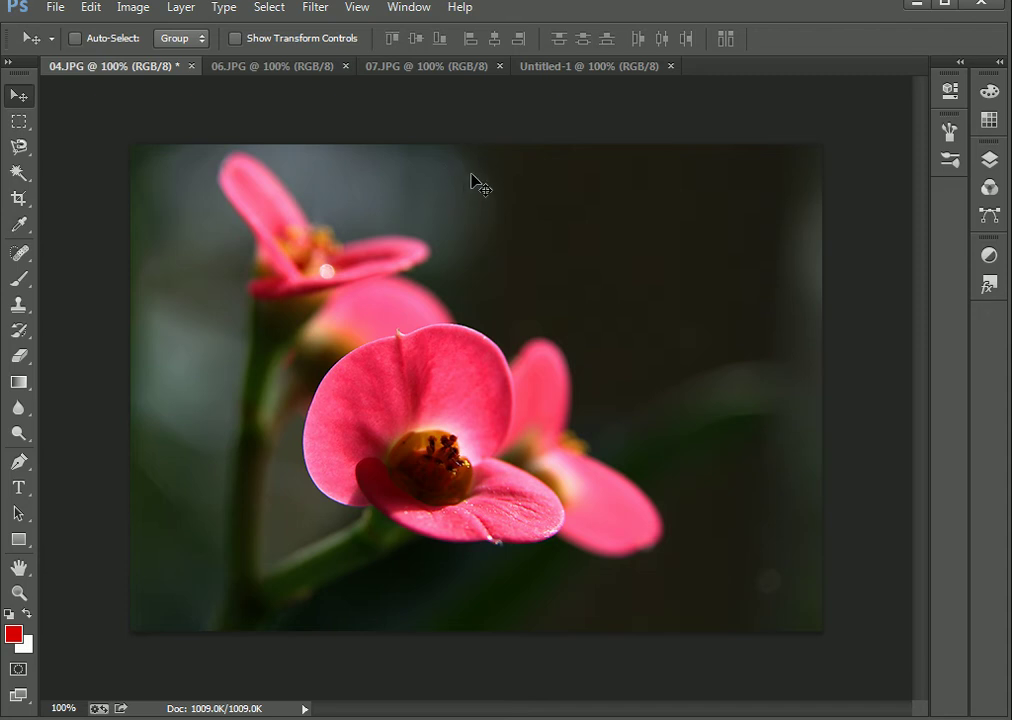
click(312, 70)
click(412, 70)
click(255, 70)
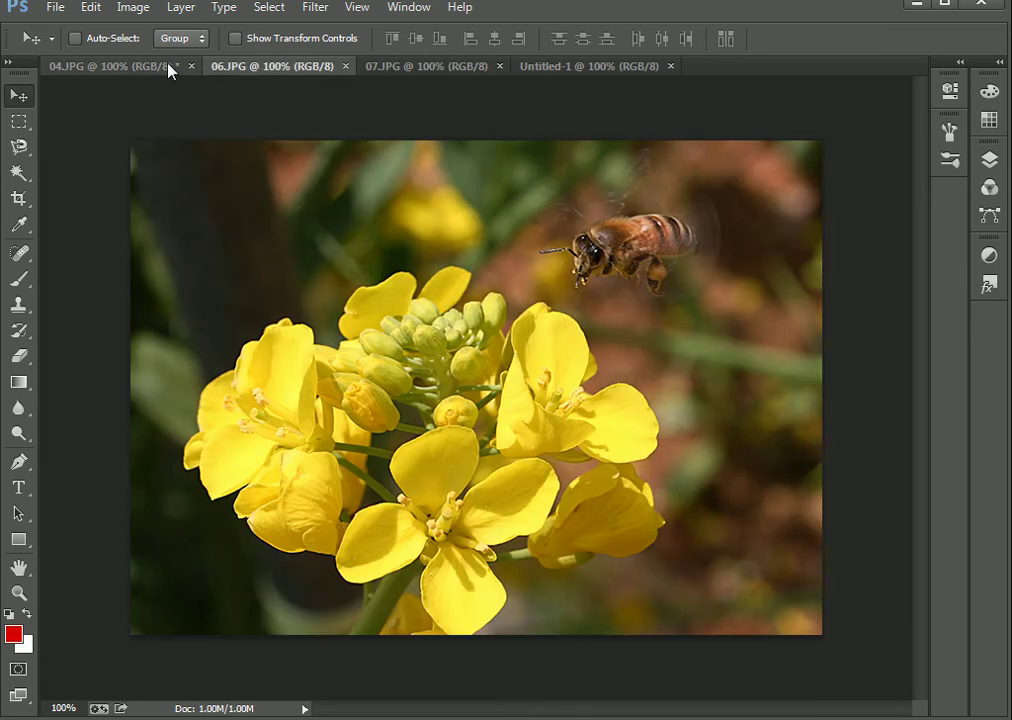
click(176, 69)
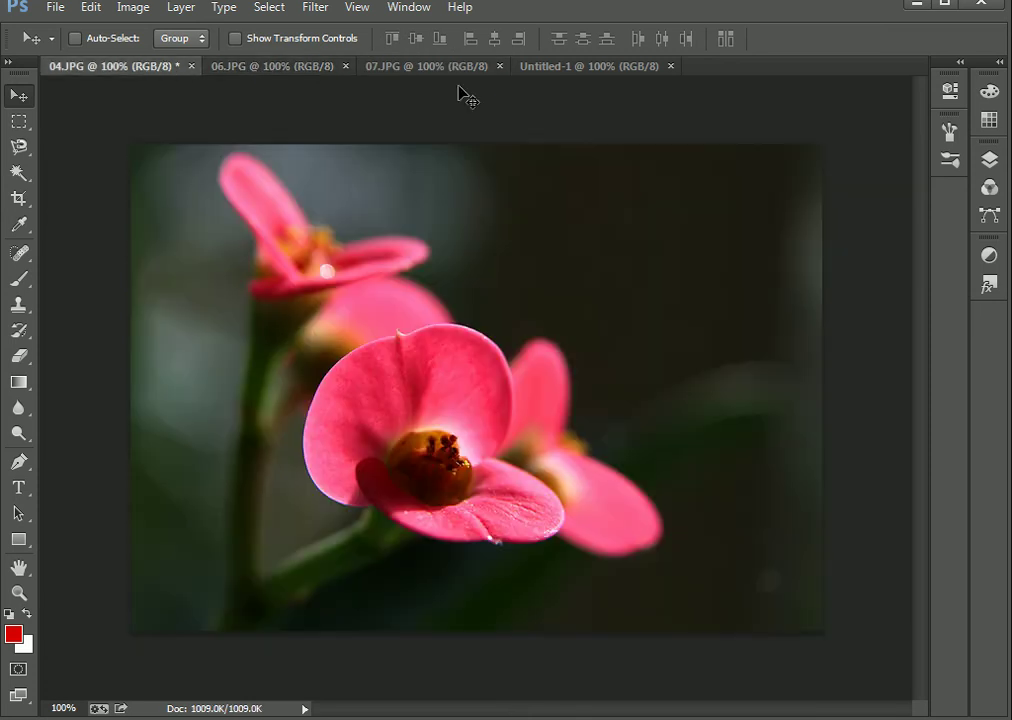
click(551, 72)
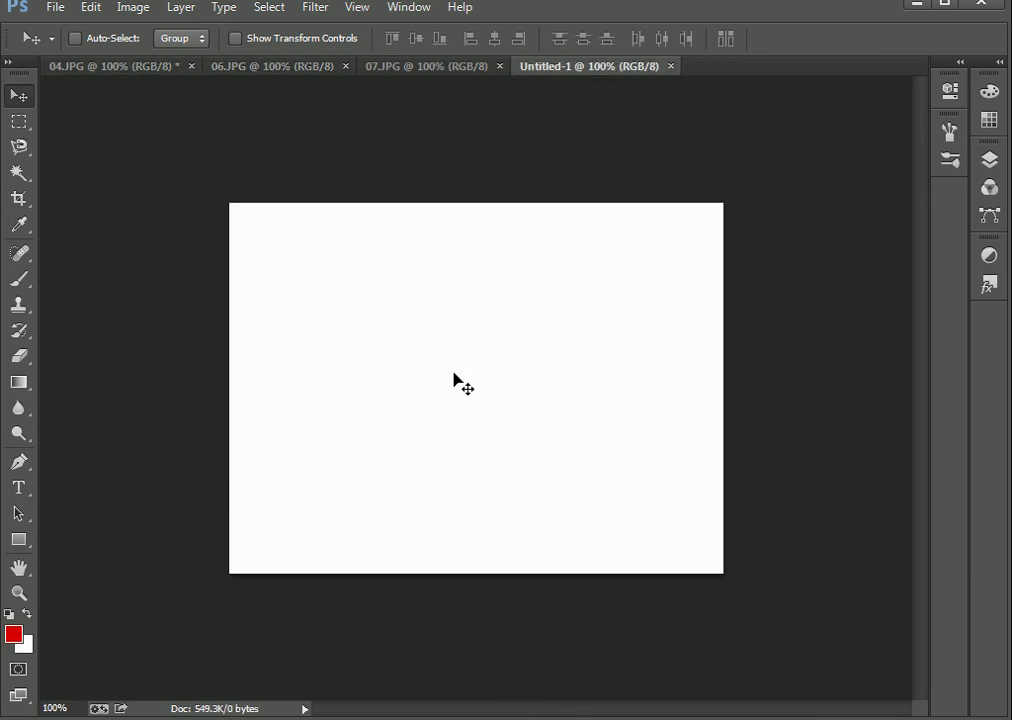
click(104, 66)
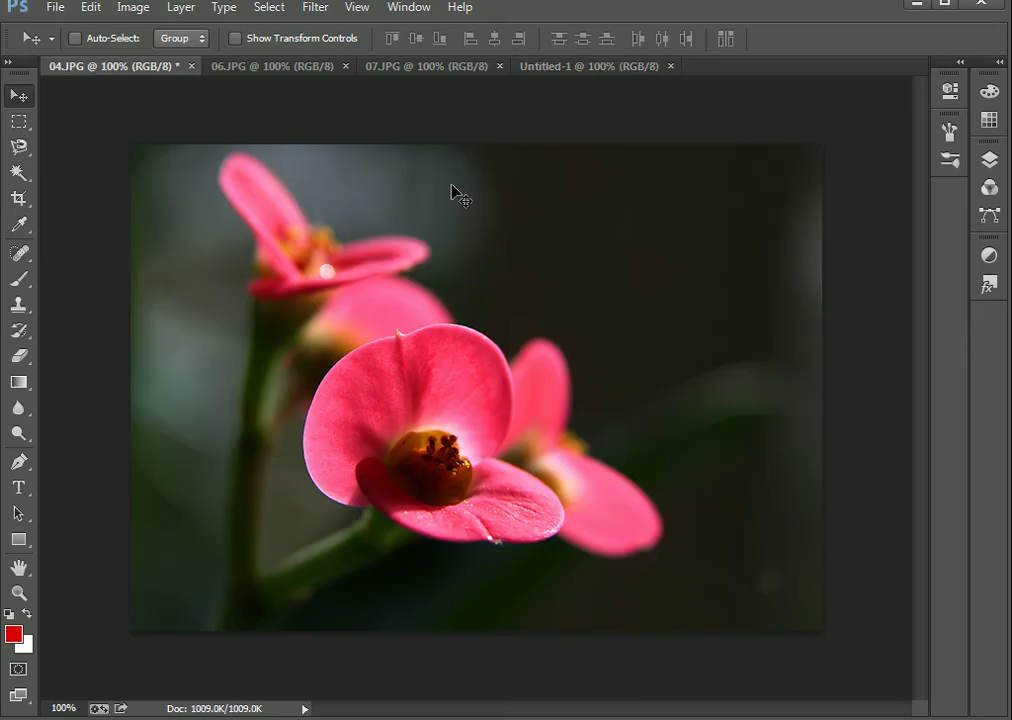
Step: Try setting 04.JPG's resolution to 72 pixels/inch in its image size settings, keeping the pixel dimensions
click(136, 8)
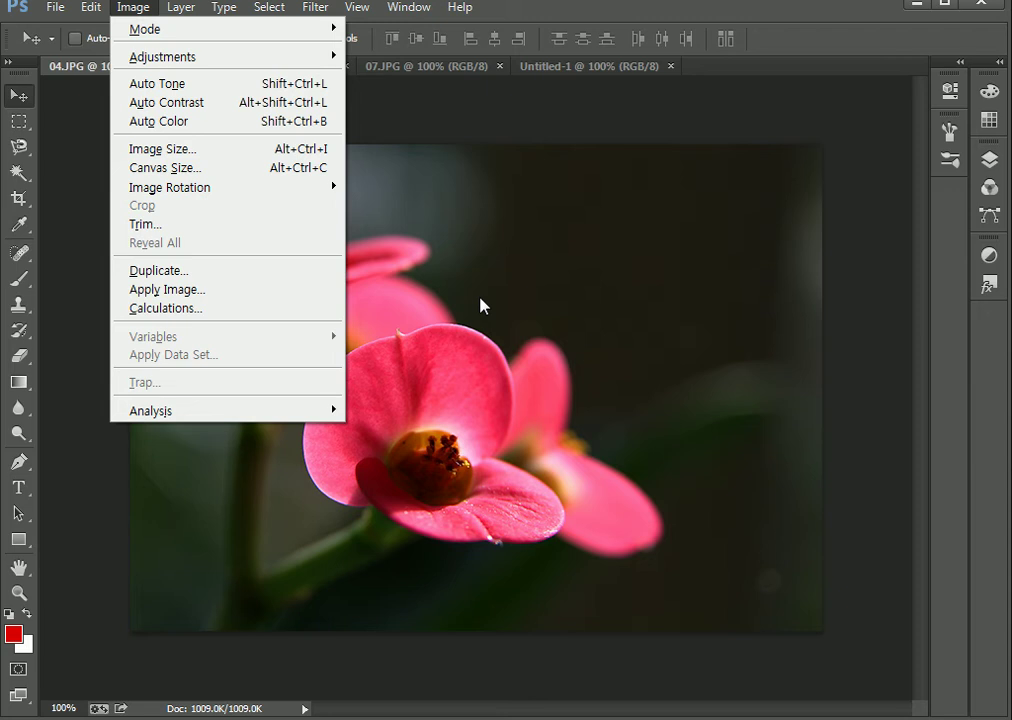
click(489, 117)
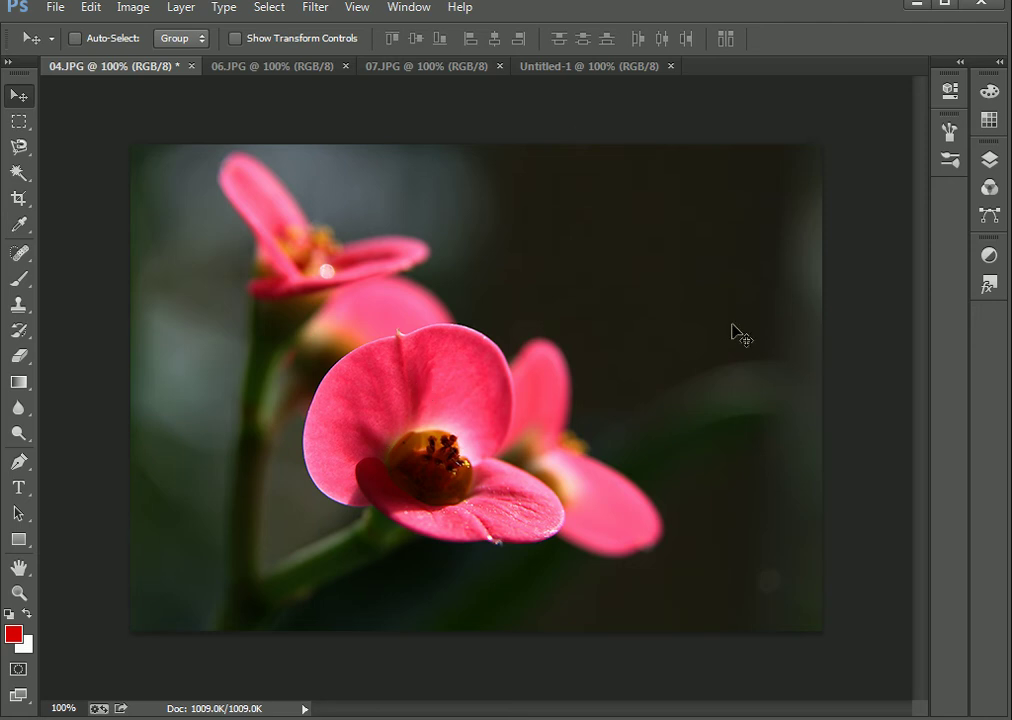
click(134, 8)
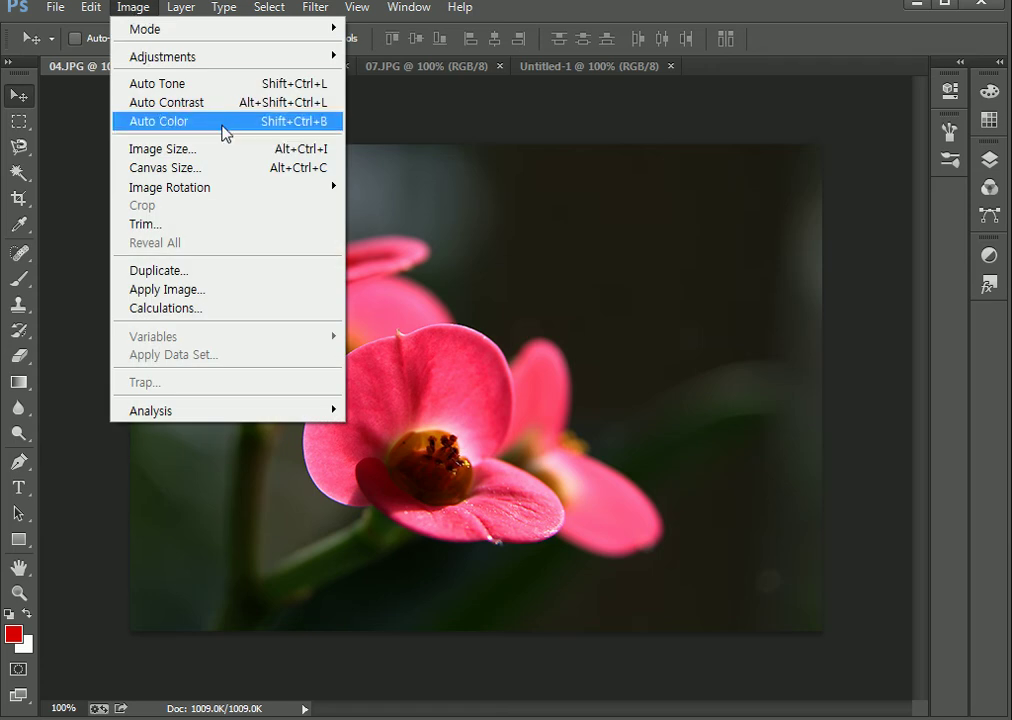
click(224, 155)
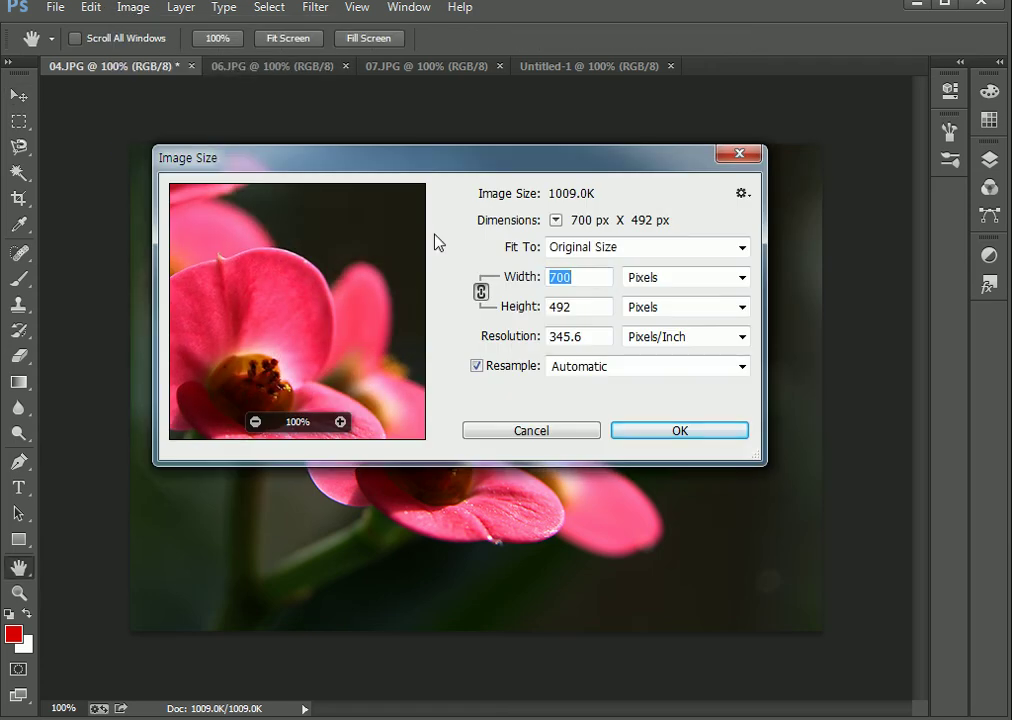
click(585, 277)
click(579, 306)
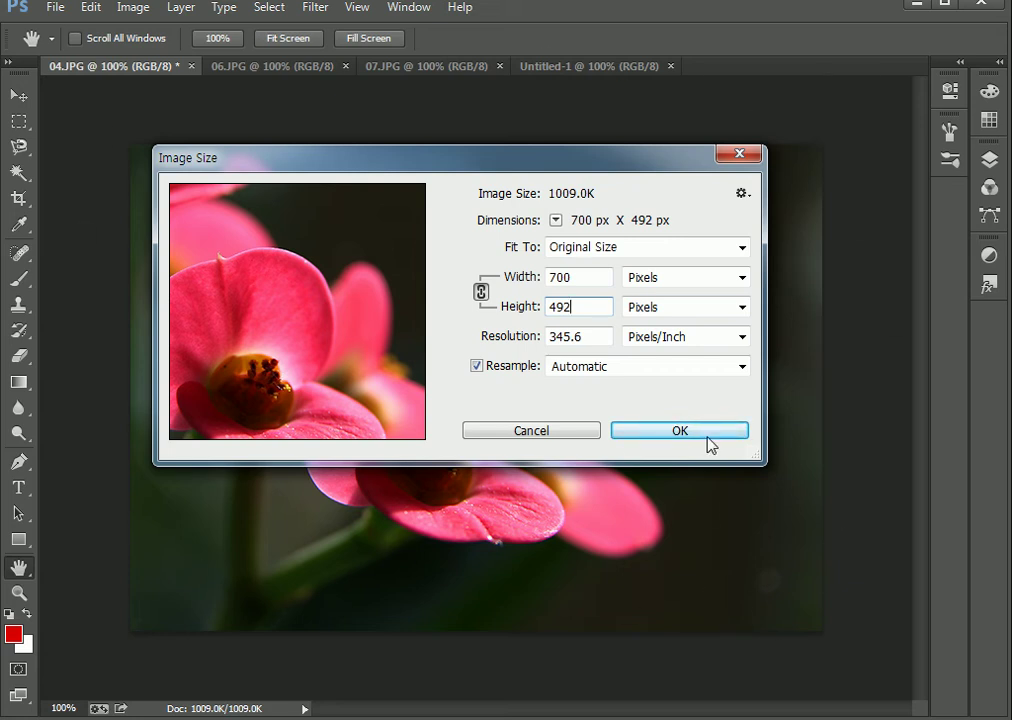
click(518, 340)
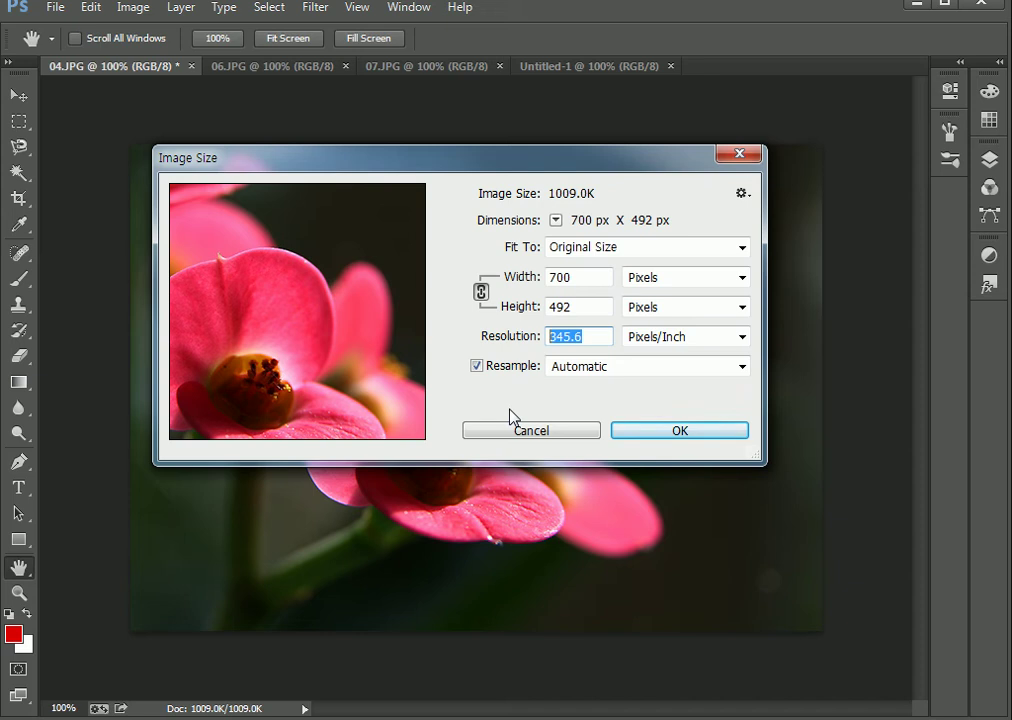
text(72)
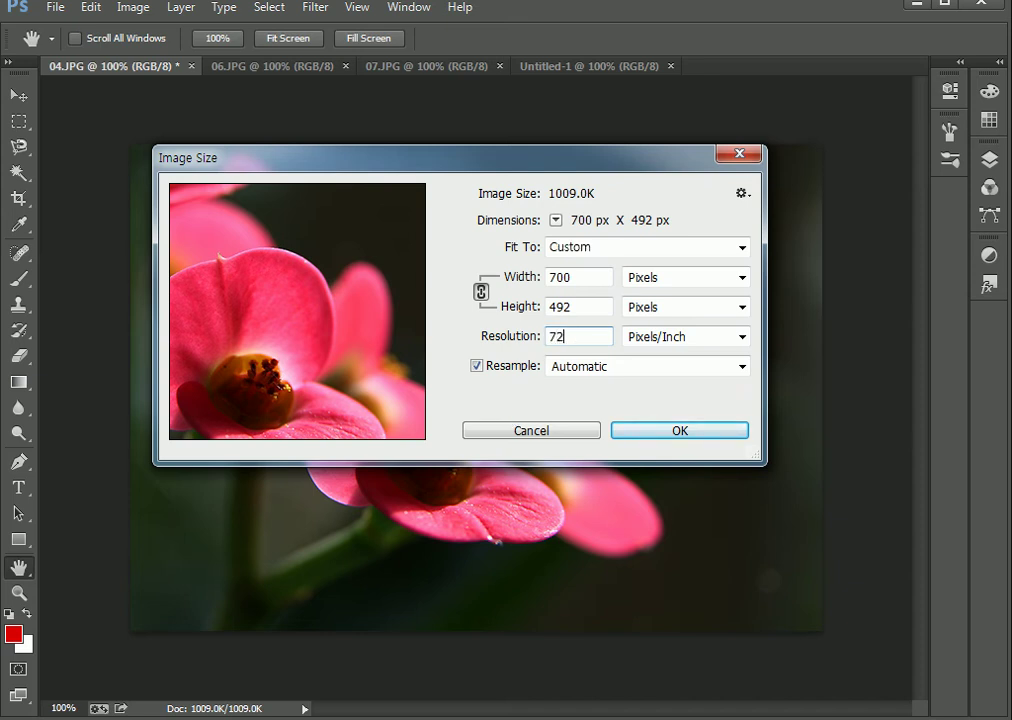
click(596, 276)
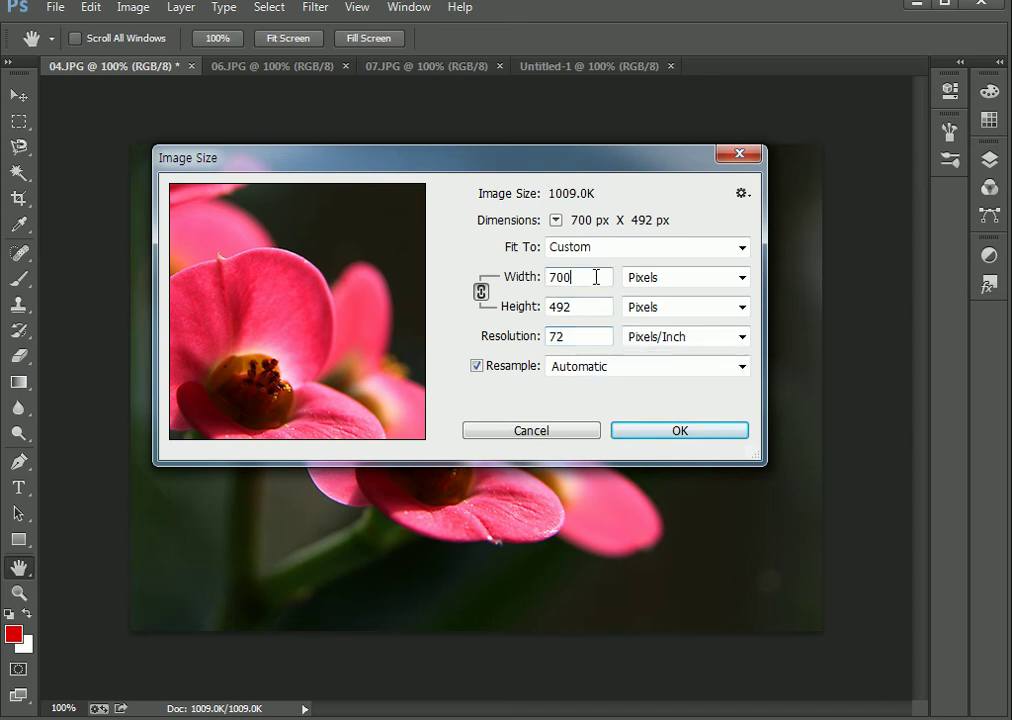
click(670, 432)
key(v)
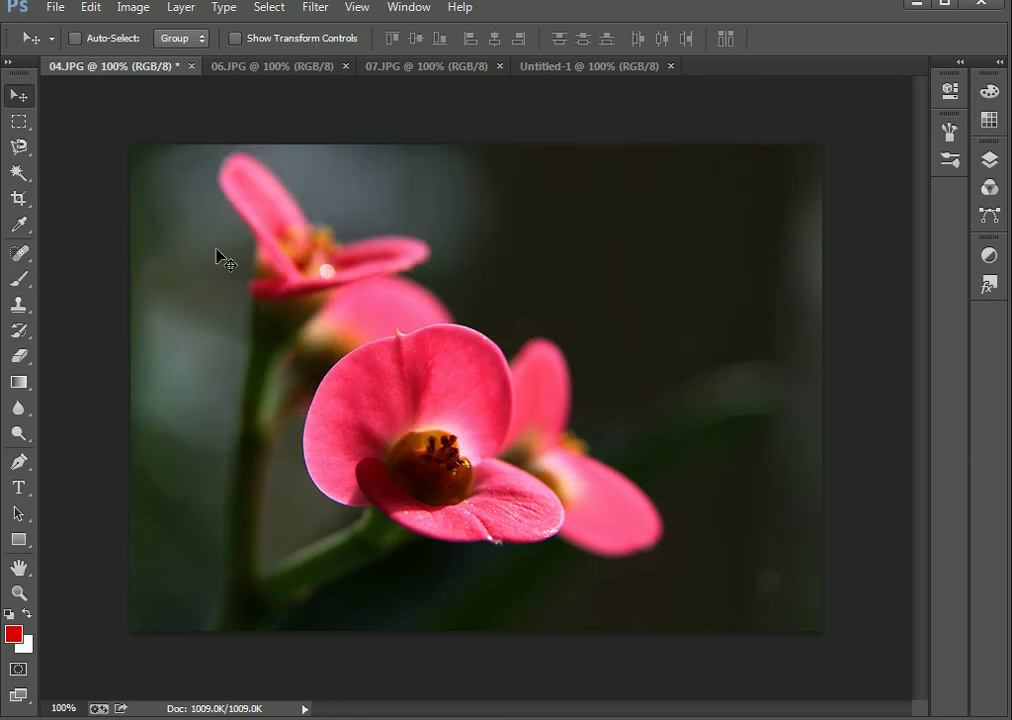
Step: Reopen the image size settings of 04.JPG and apply a resolution of 72 pixels/inch
click(151, 14)
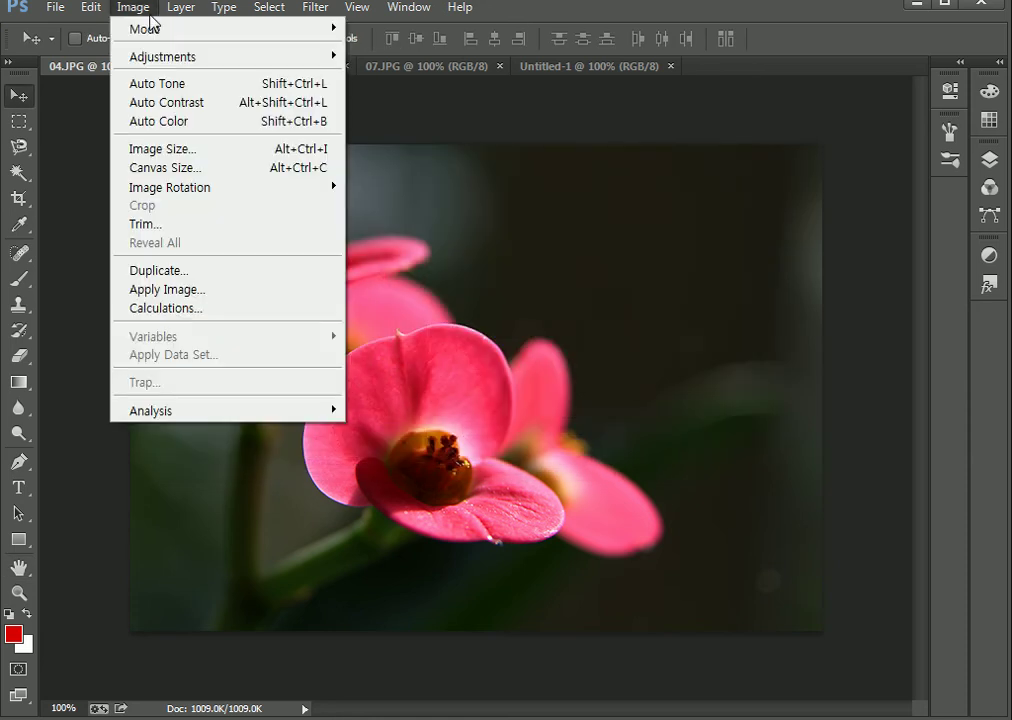
click(170, 150)
double_click(592, 337)
text(72)
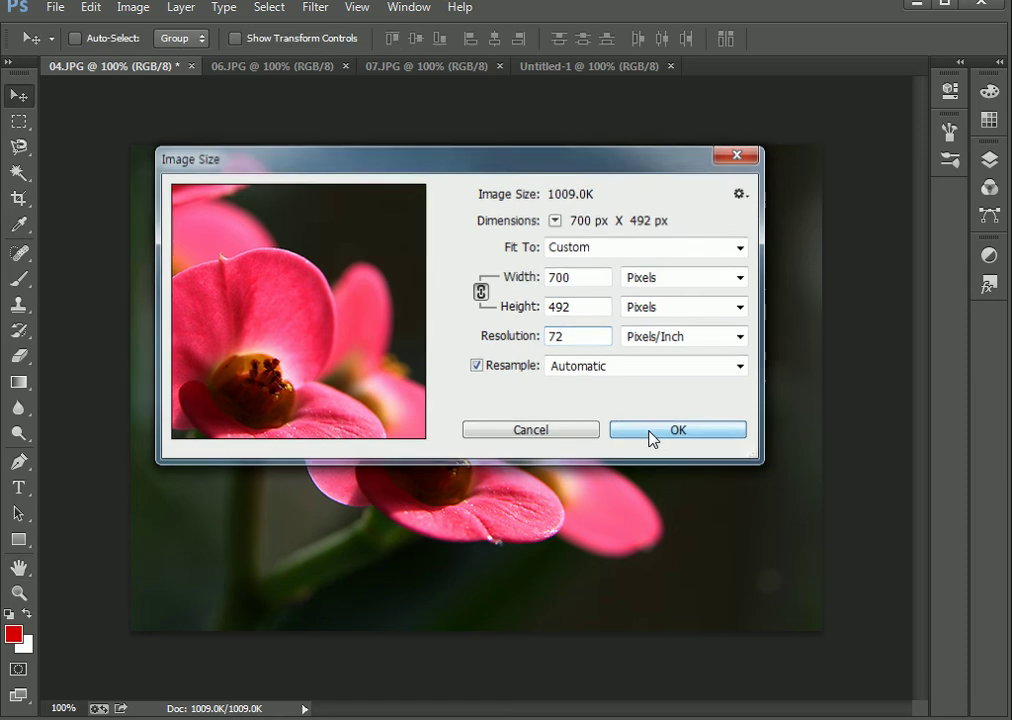
click(651, 432)
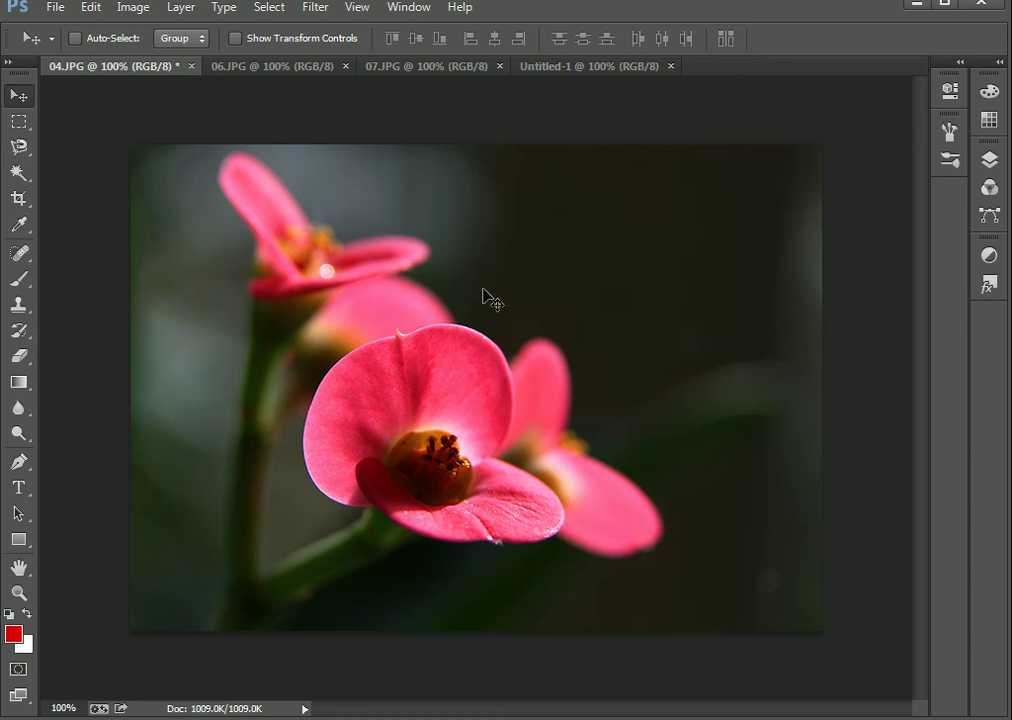
Step: Try a width of 300 pixels in 04.JPG's image size settings, and leave them without applying the resize
click(117, 8)
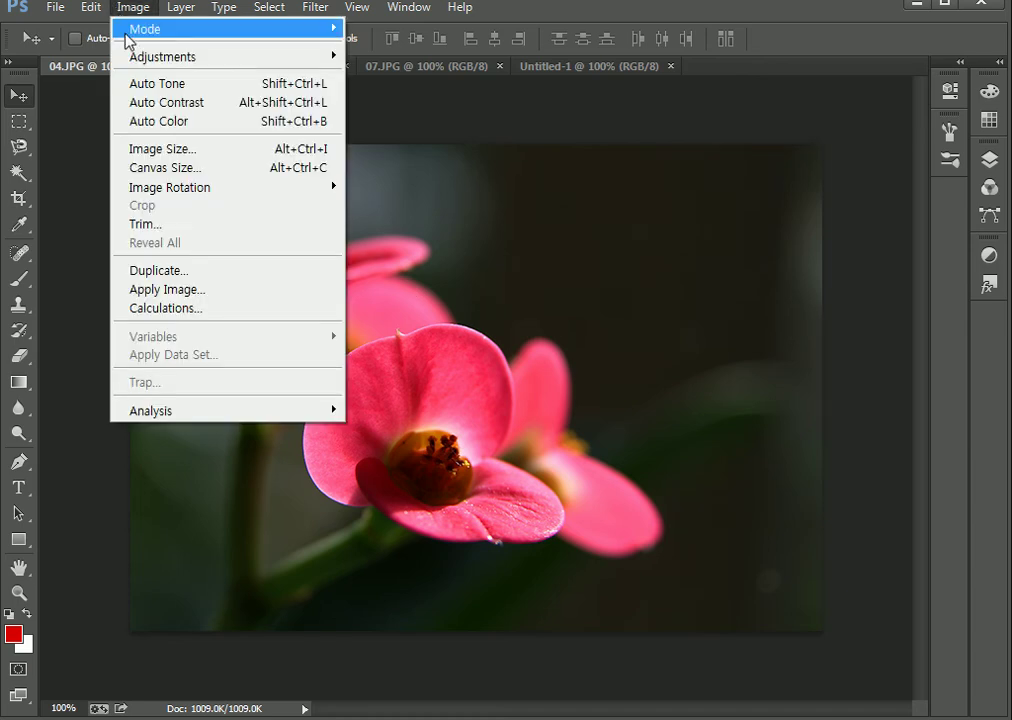
click(162, 149)
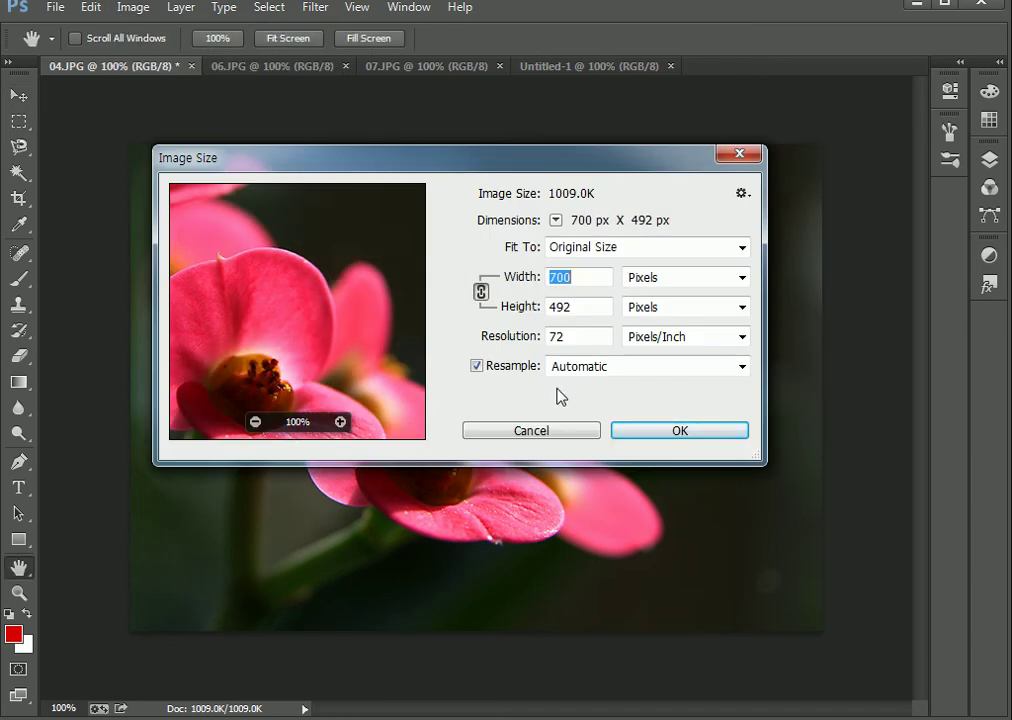
click(588, 308)
double_click(588, 308)
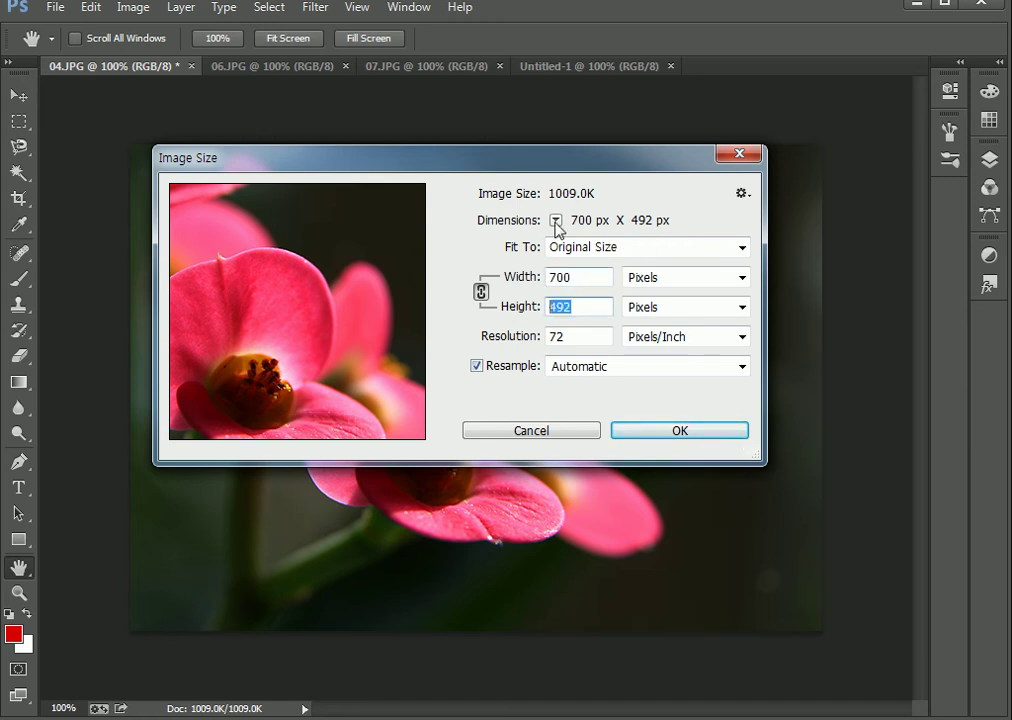
drag(556, 160, 395, 225)
double_click(418, 345)
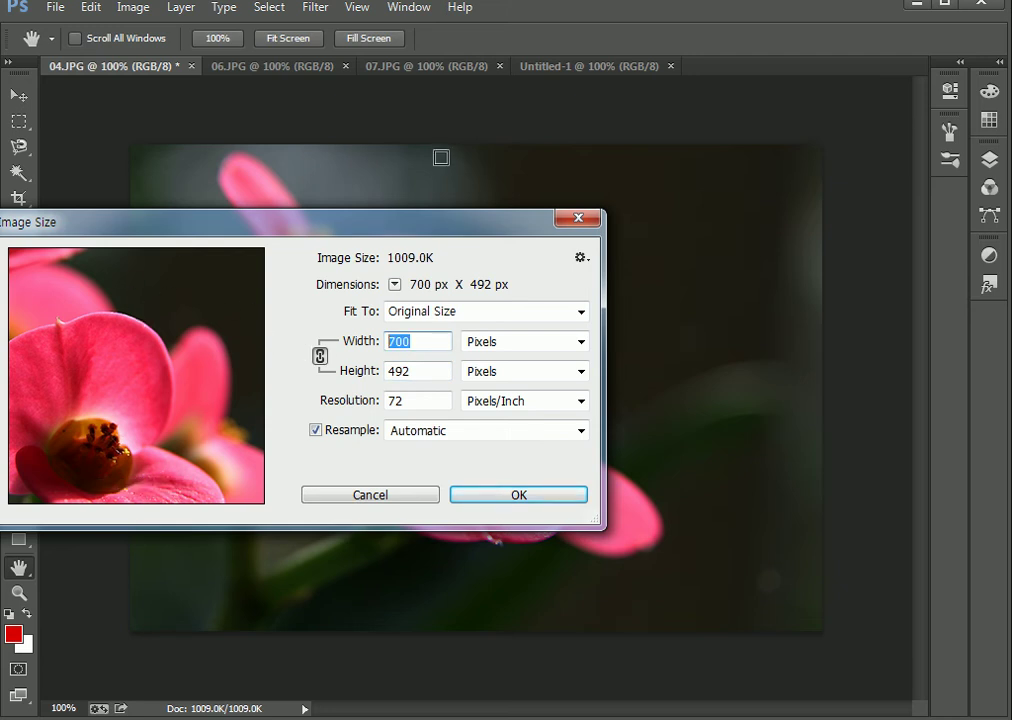
text(300)
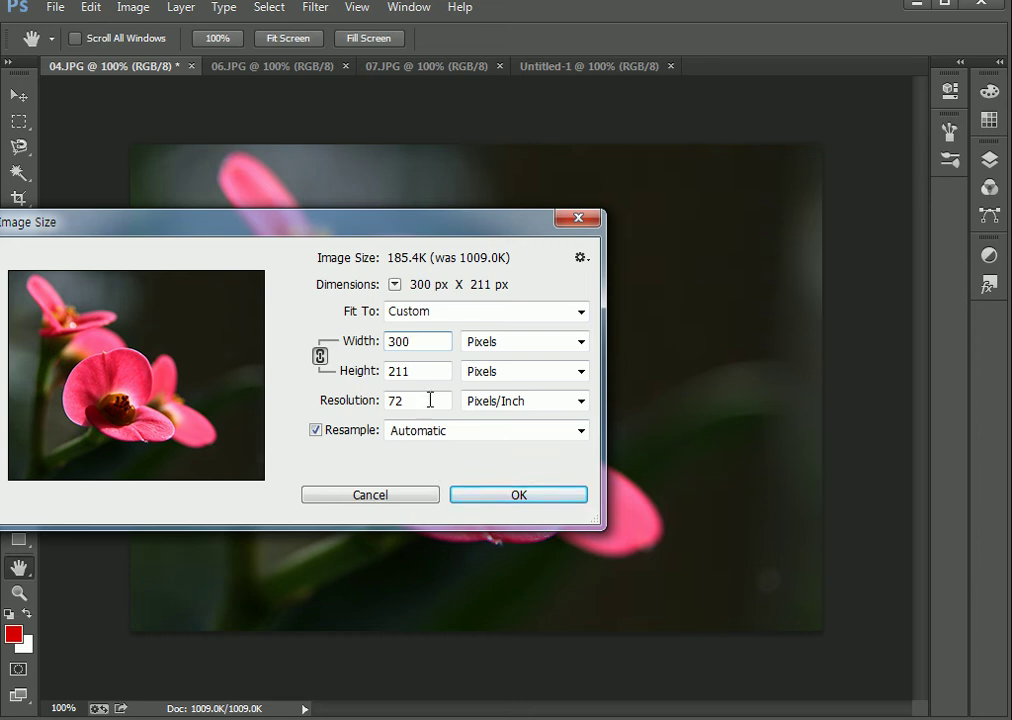
key(Tab)
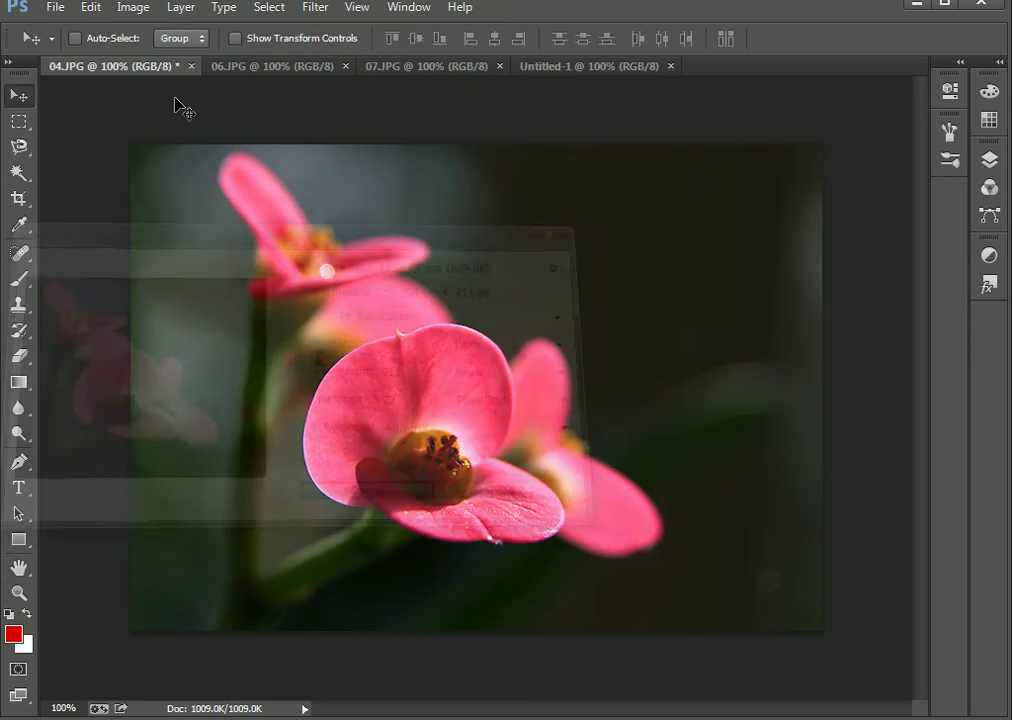
Step: Resize 04.JPG to a width of 300 pixels with width and height linked to keep the proportions
click(130, 9)
click(170, 148)
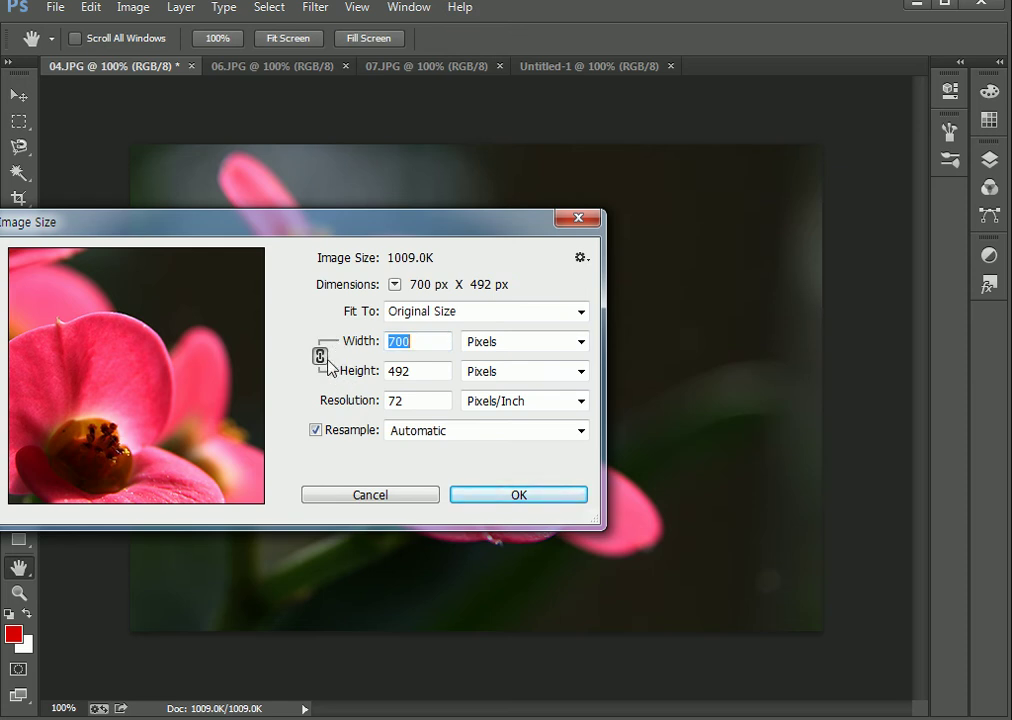
click(422, 371)
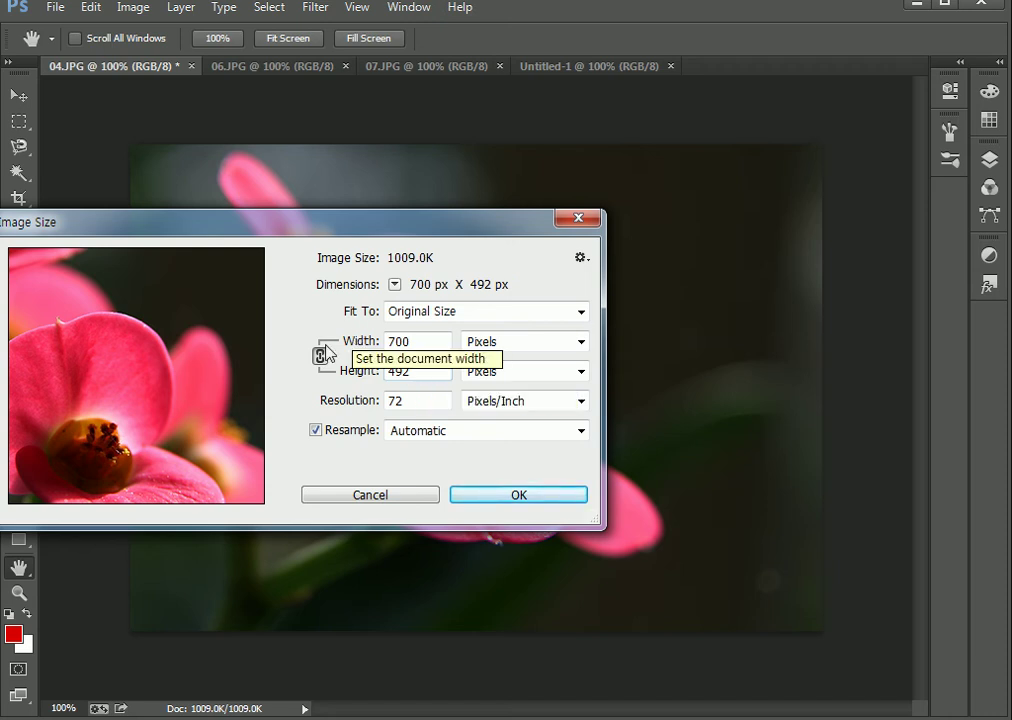
click(350, 370)
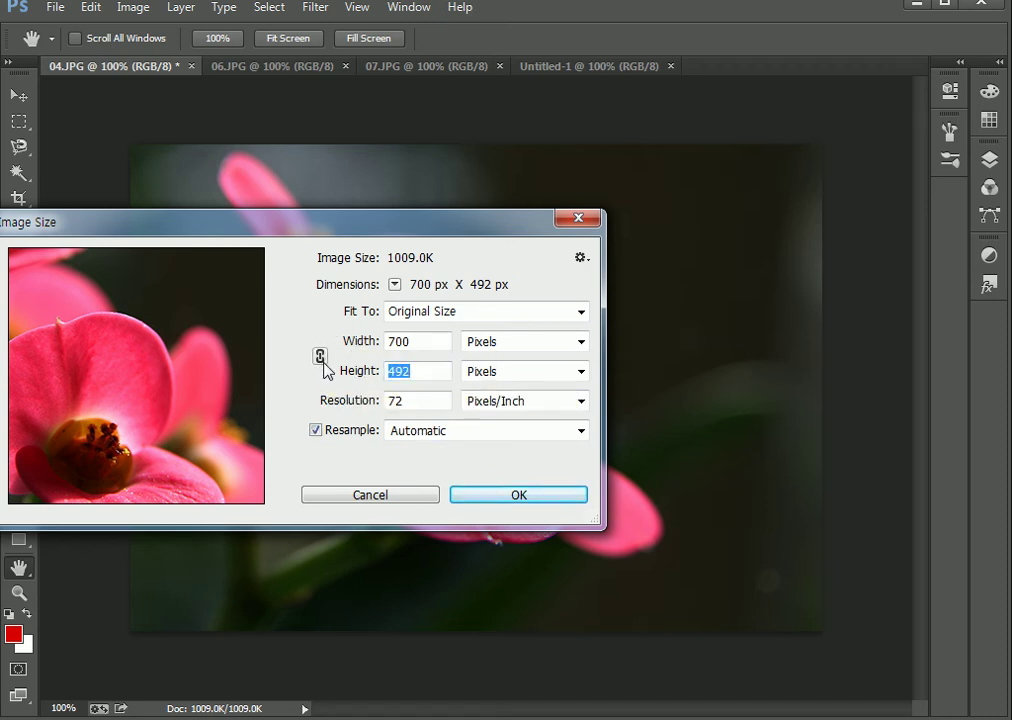
double_click(429, 342)
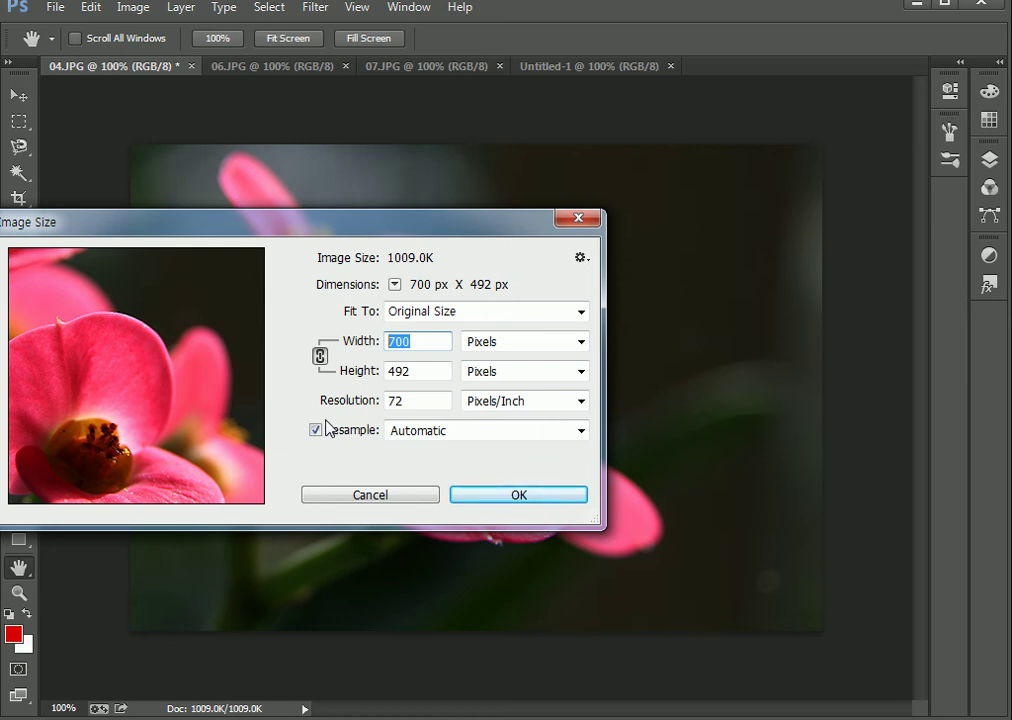
text(300)
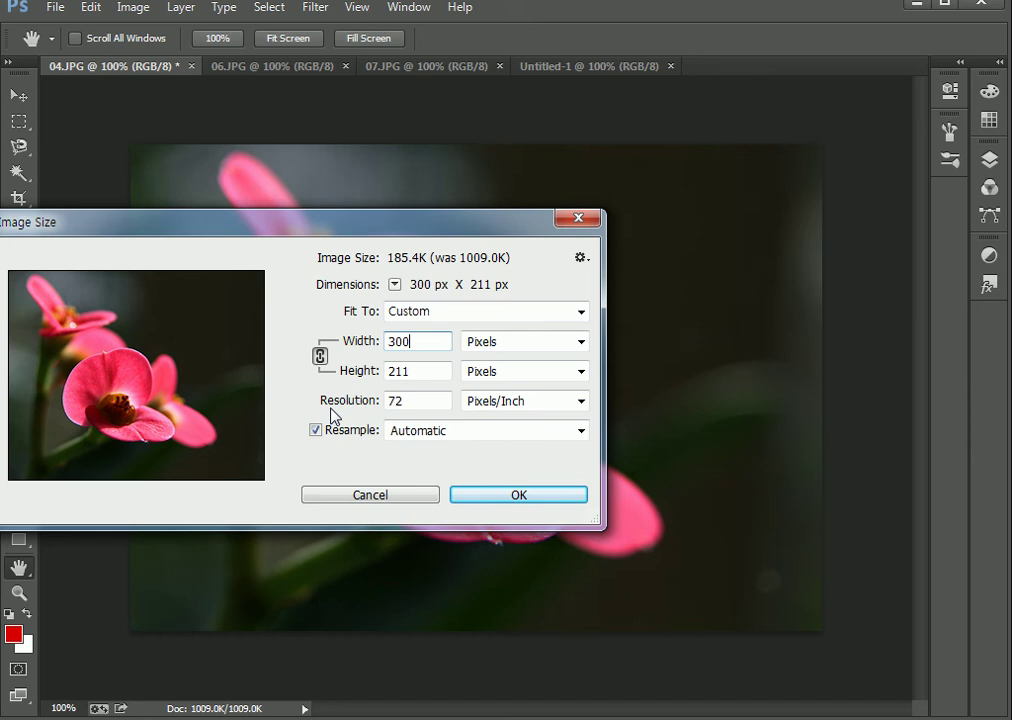
click(471, 498)
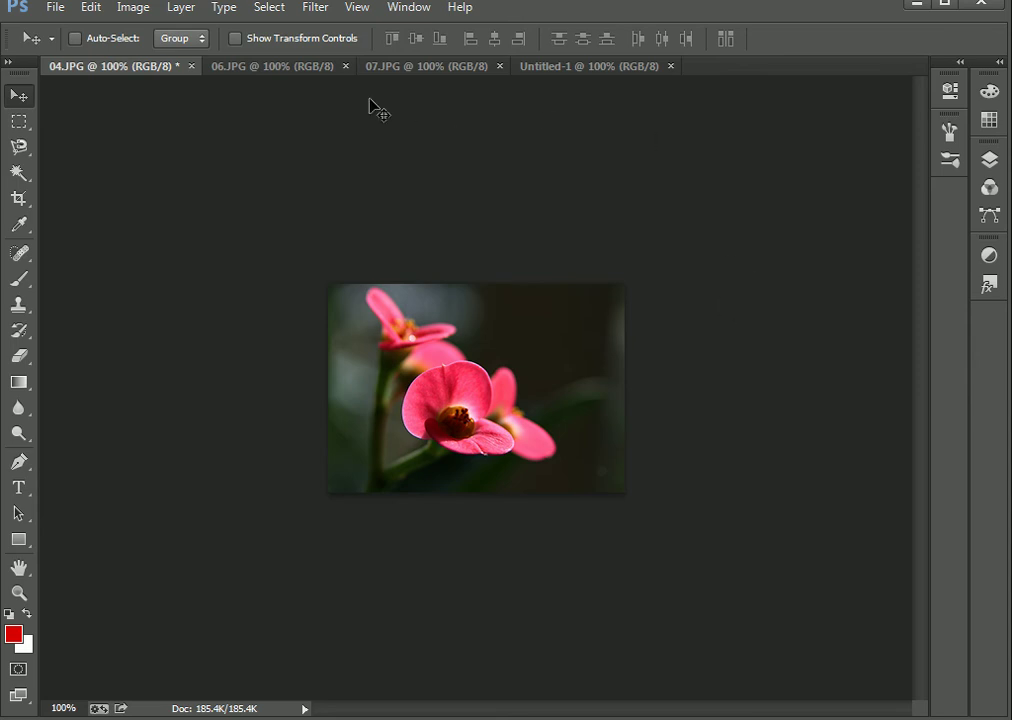
Step: Switch to the 06.JPG document and open its image size settings
click(302, 68)
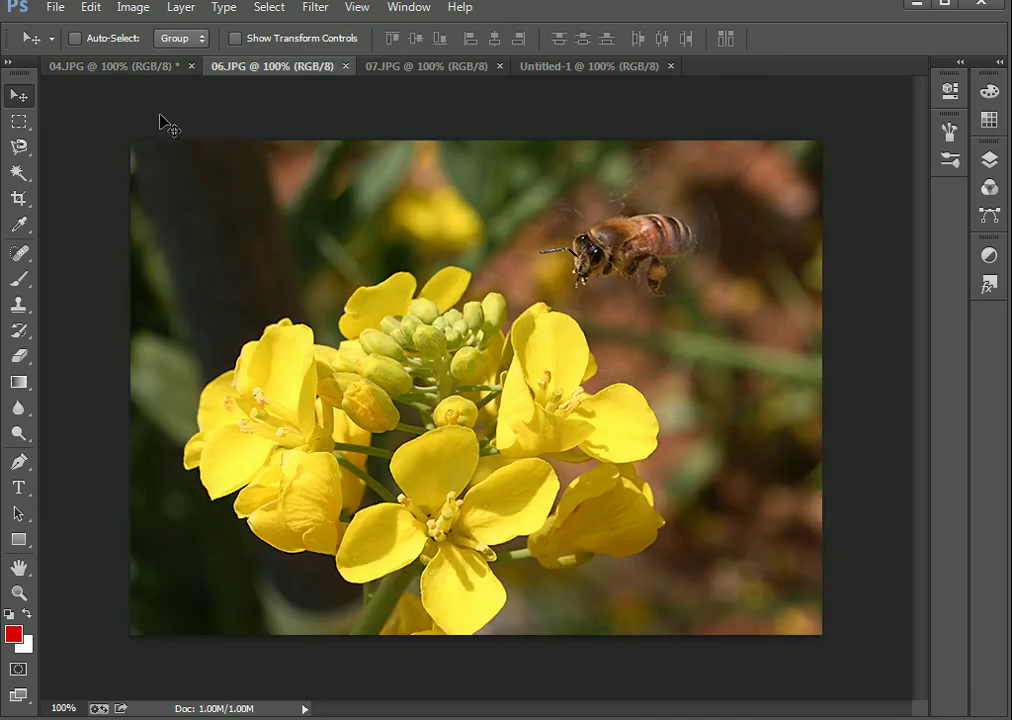
click(133, 8)
click(163, 149)
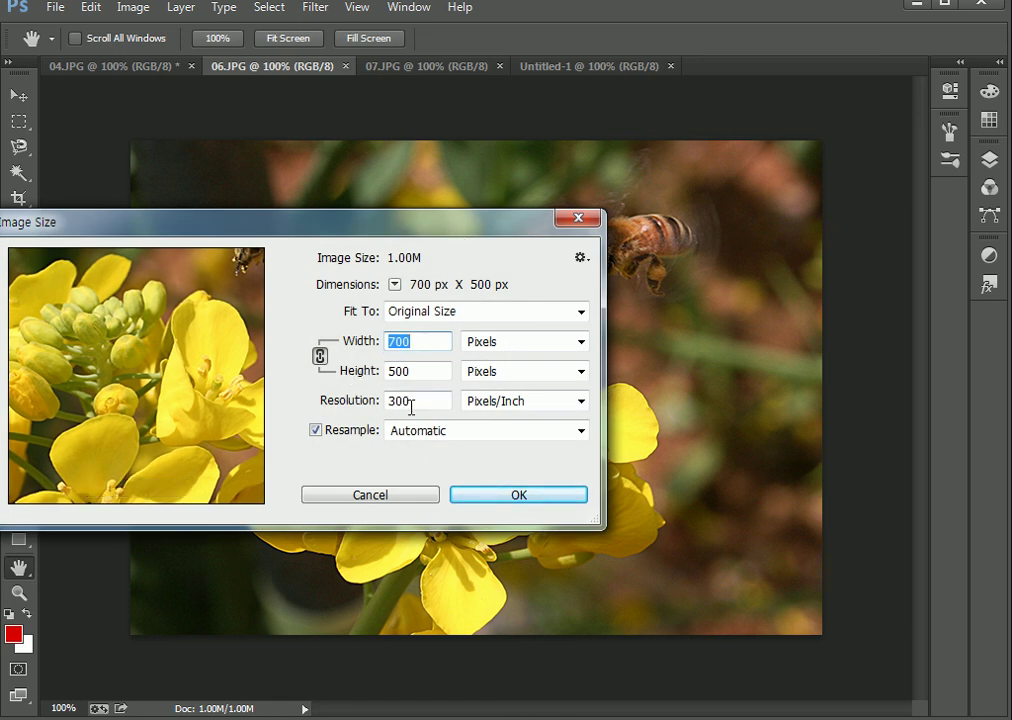
Step: Try a resolution of 72 pixels/inch in 06.JPG's image size settings with the width and height unlinked
drag(416, 404, 337, 402)
text(7)
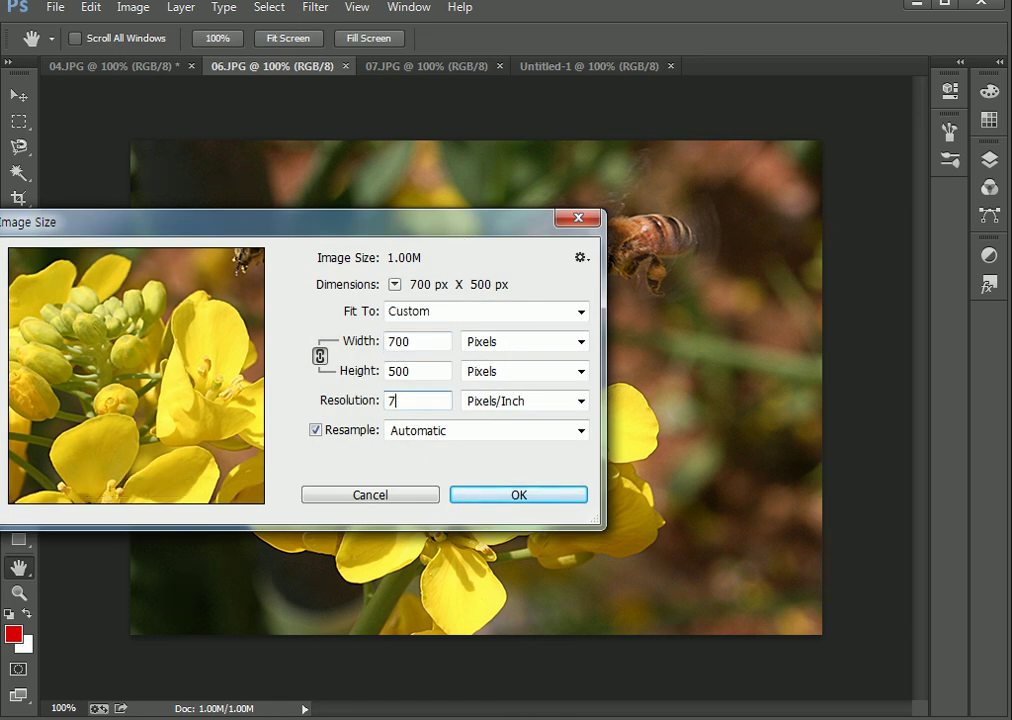
text(2)
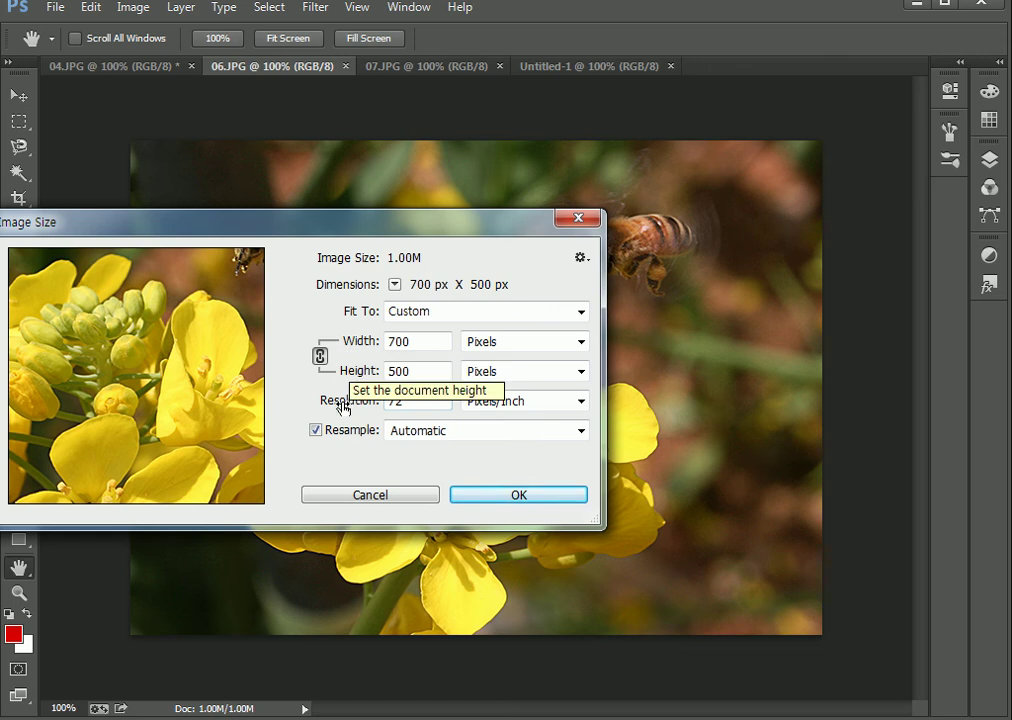
click(320, 357)
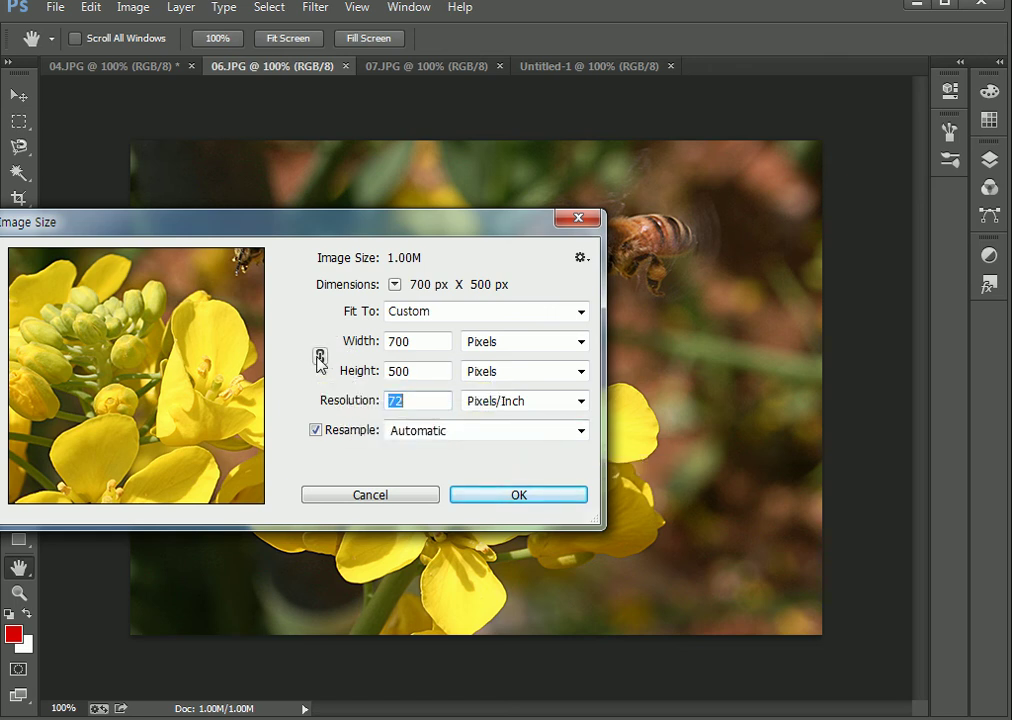
click(410, 402)
drag(410, 402, 380, 405)
click(412, 401)
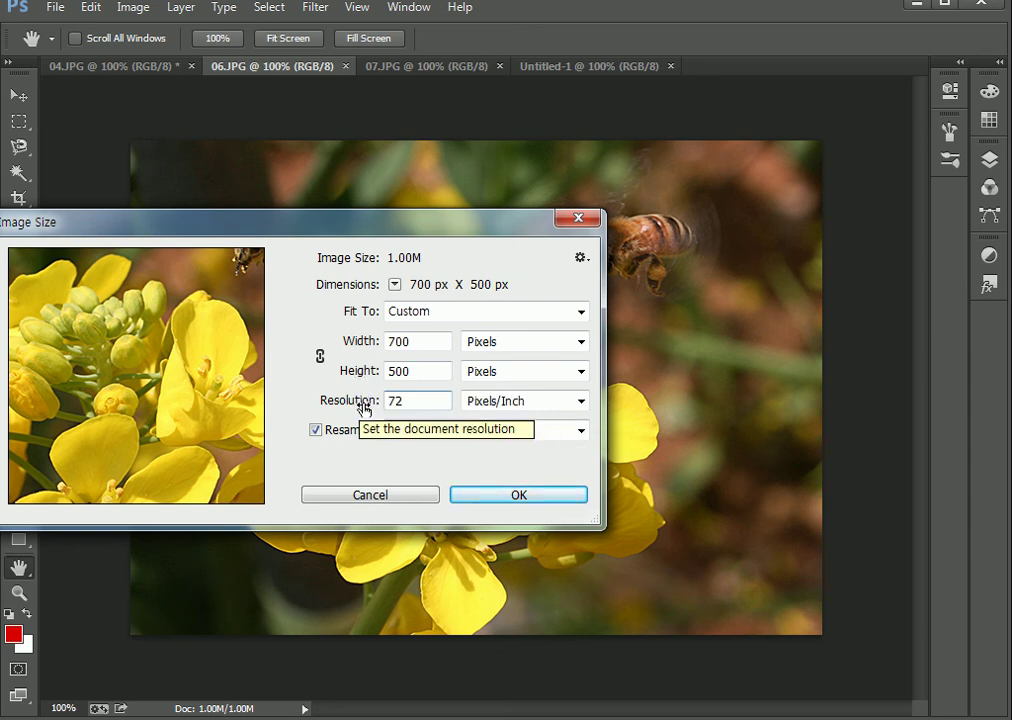
click(320, 357)
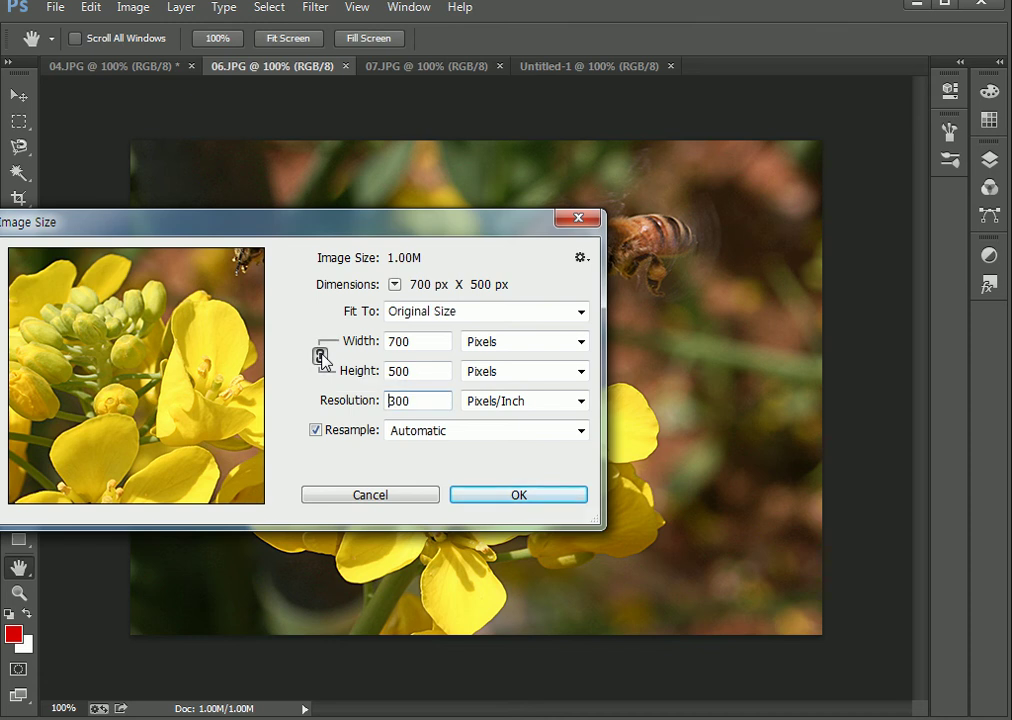
Step: Unlink width and height and resize 06.JPG to a width of 300 pixels without scaling its height
click(321, 357)
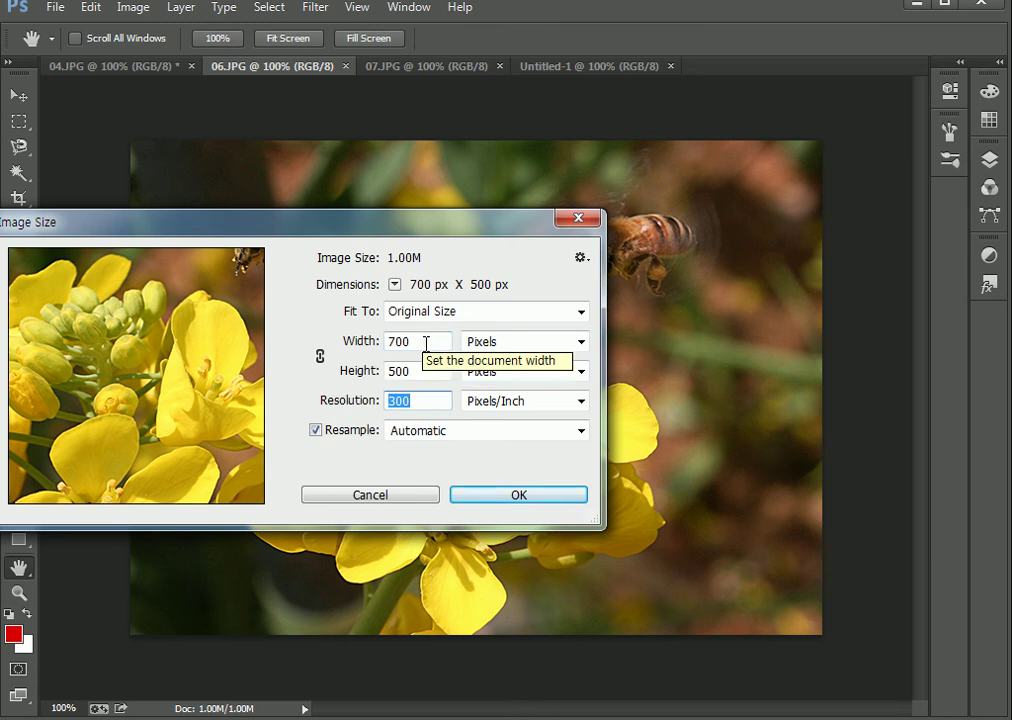
drag(426, 343, 387, 341)
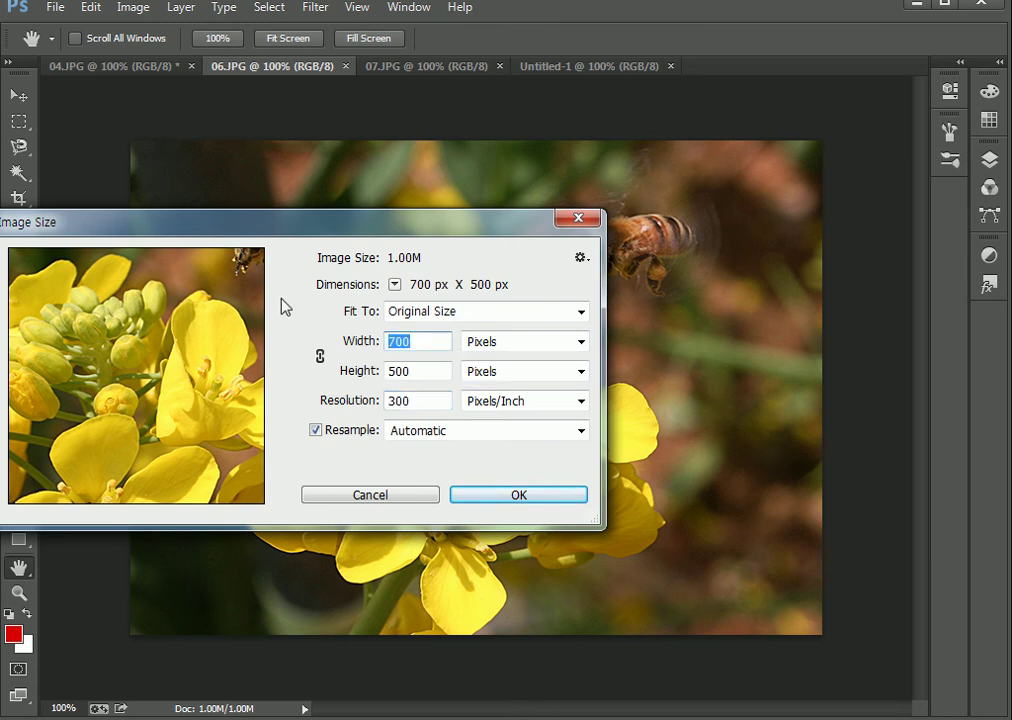
text(300)
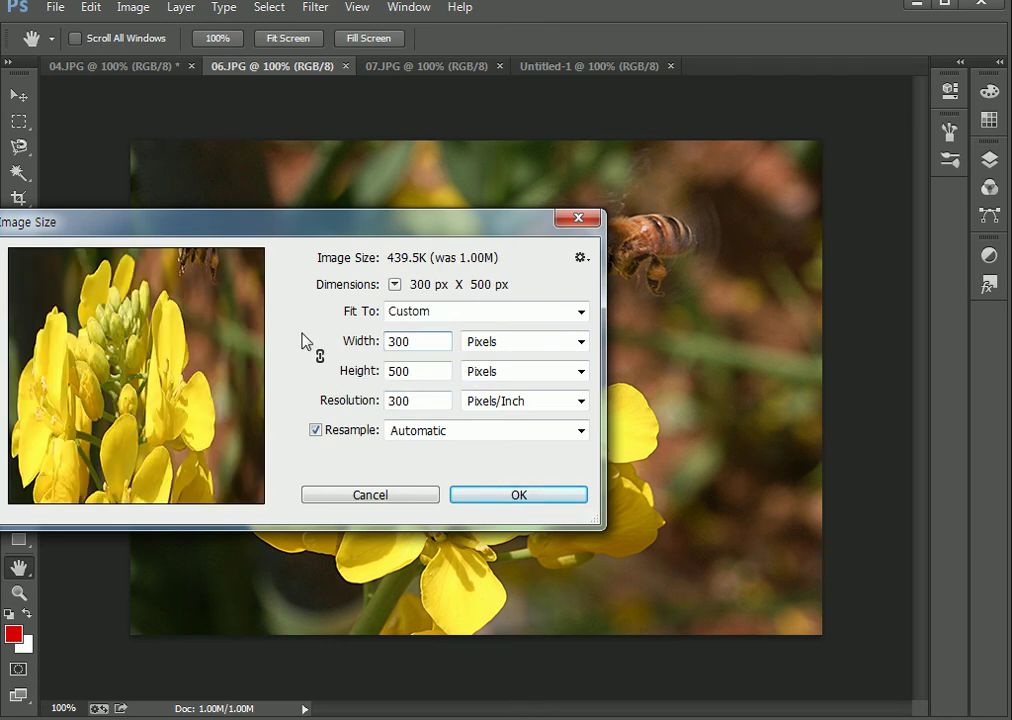
drag(422, 373, 390, 371)
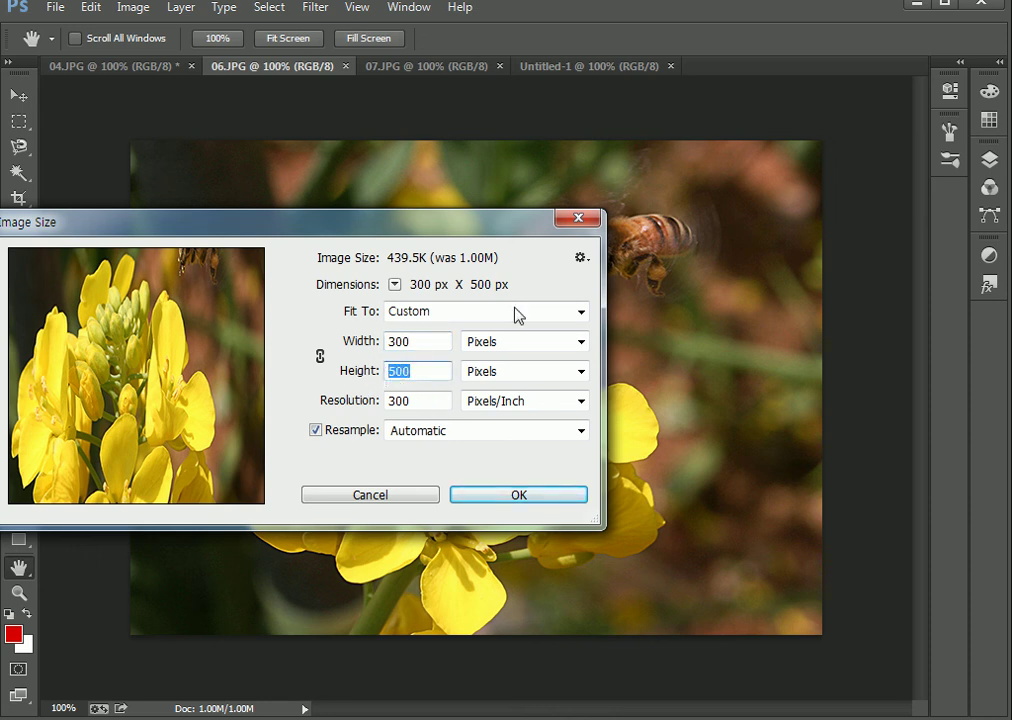
click(570, 496)
key(v)
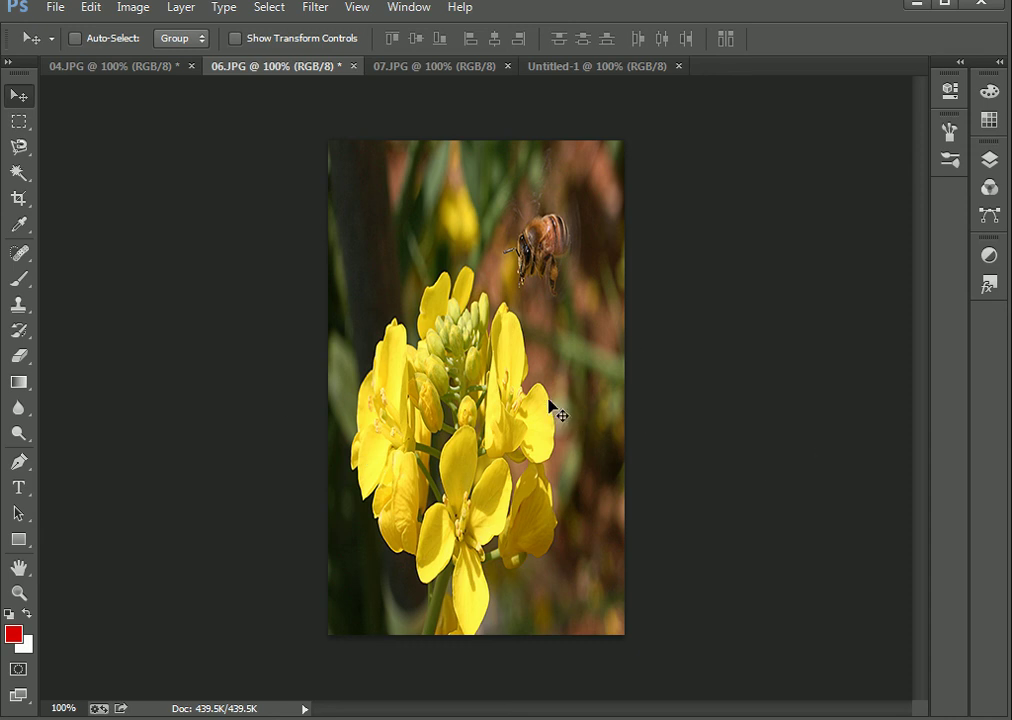
Step: Open the canvas size settings of 07.JPG and switch the units to pixels
click(436, 66)
click(132, 10)
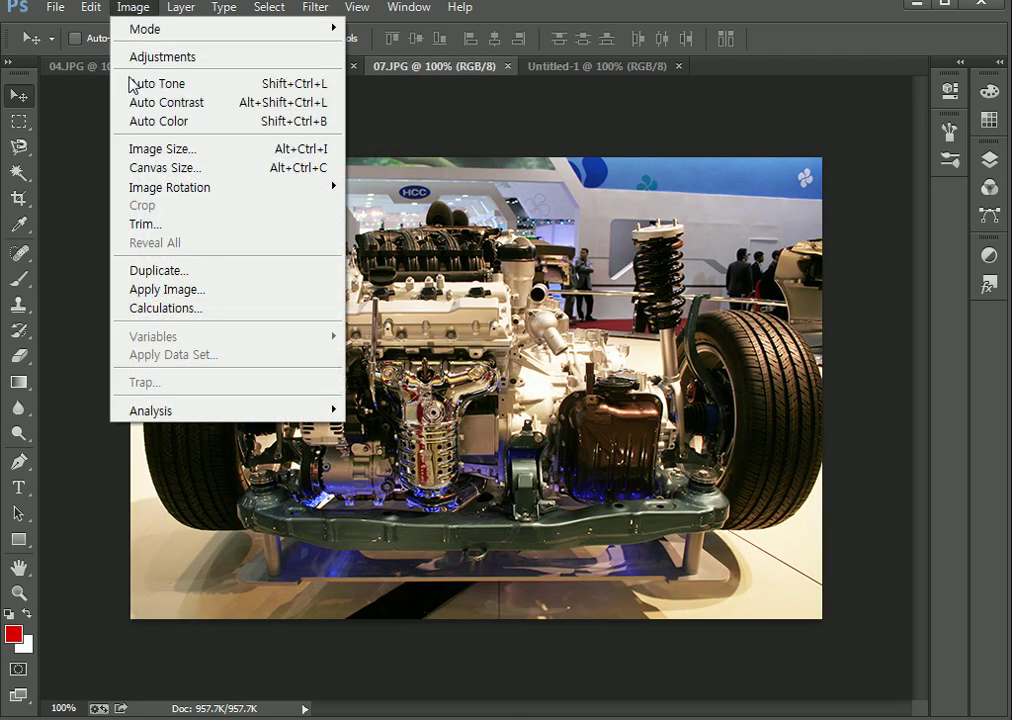
click(180, 169)
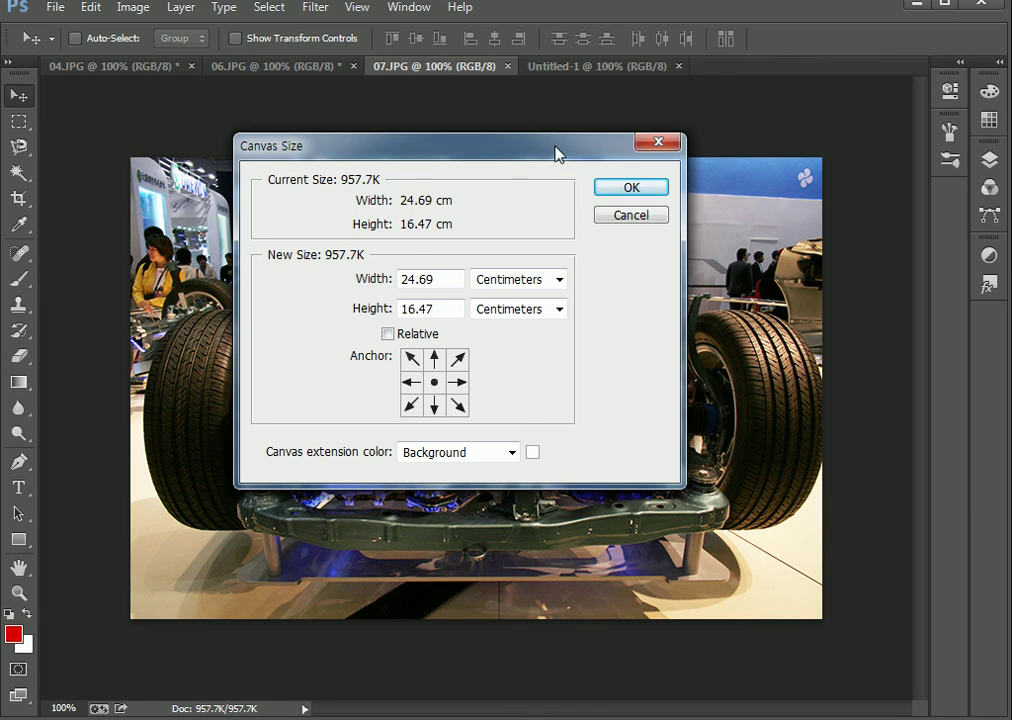
click(558, 283)
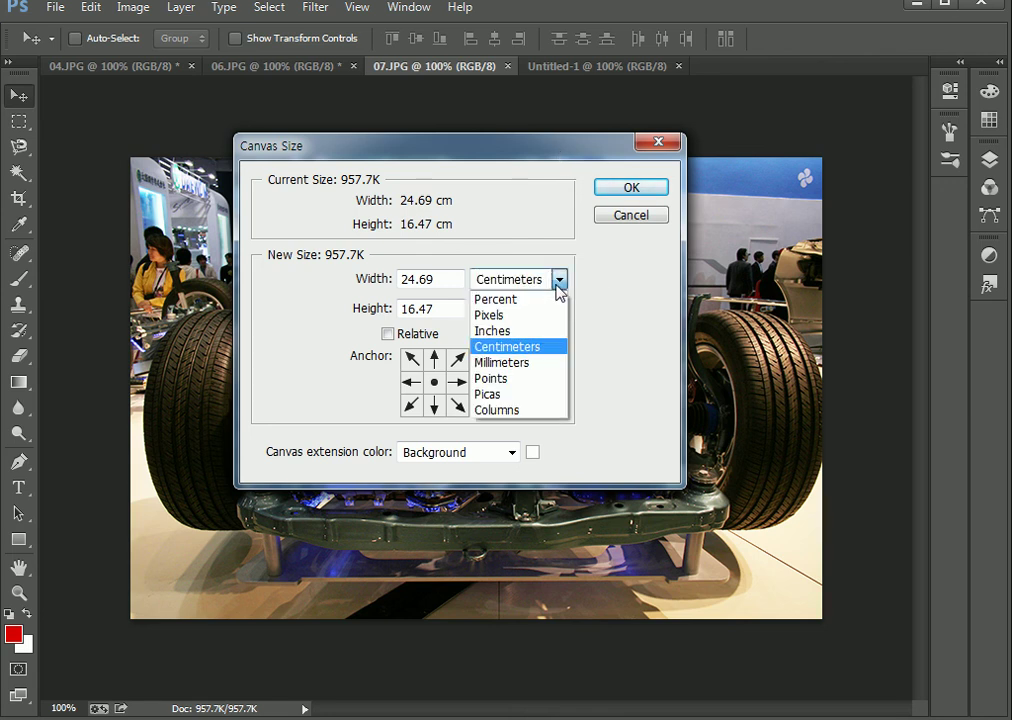
click(556, 315)
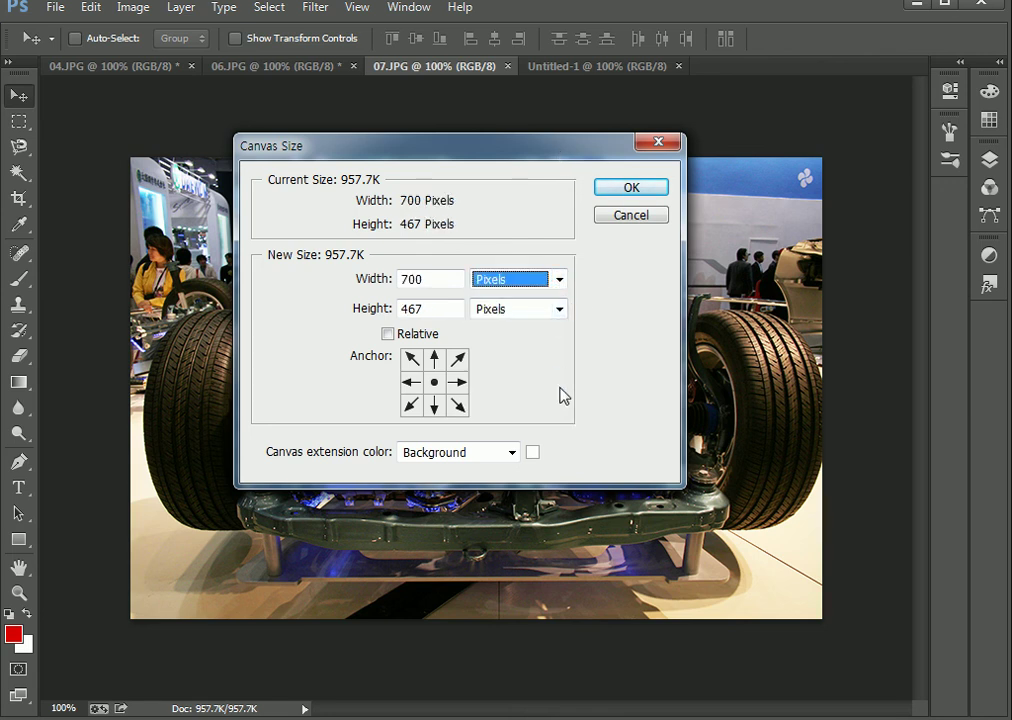
Step: Reduce 07.JPG's canvas width to 300 pixels with the anchor centred, and accept the clipping
click(436, 308)
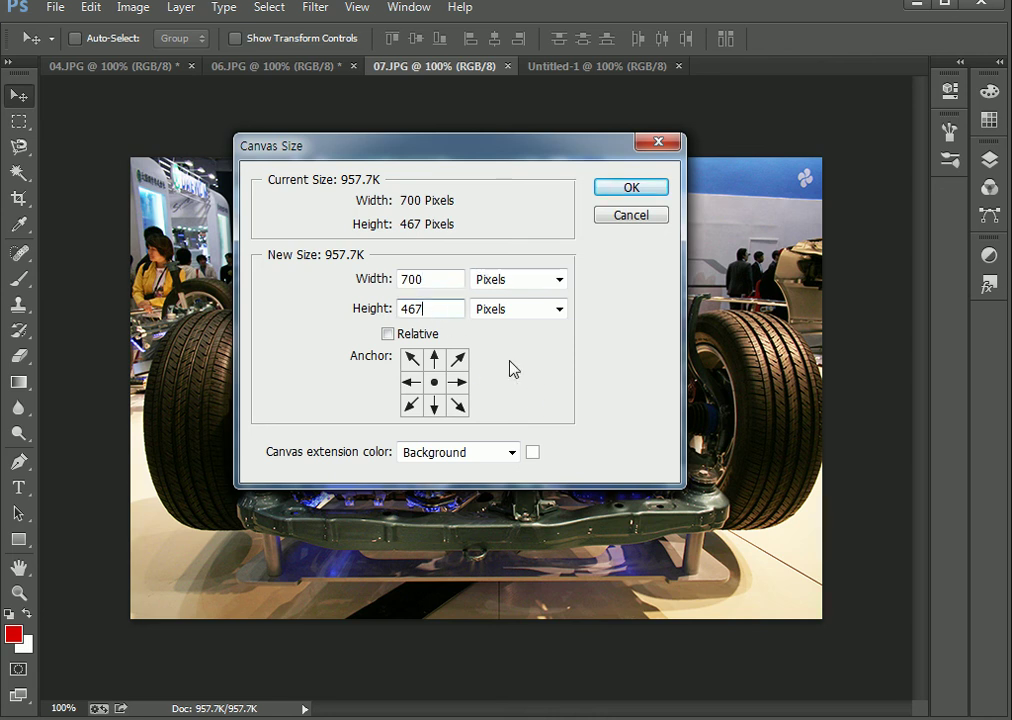
click(454, 280)
drag(418, 152, 436, 556)
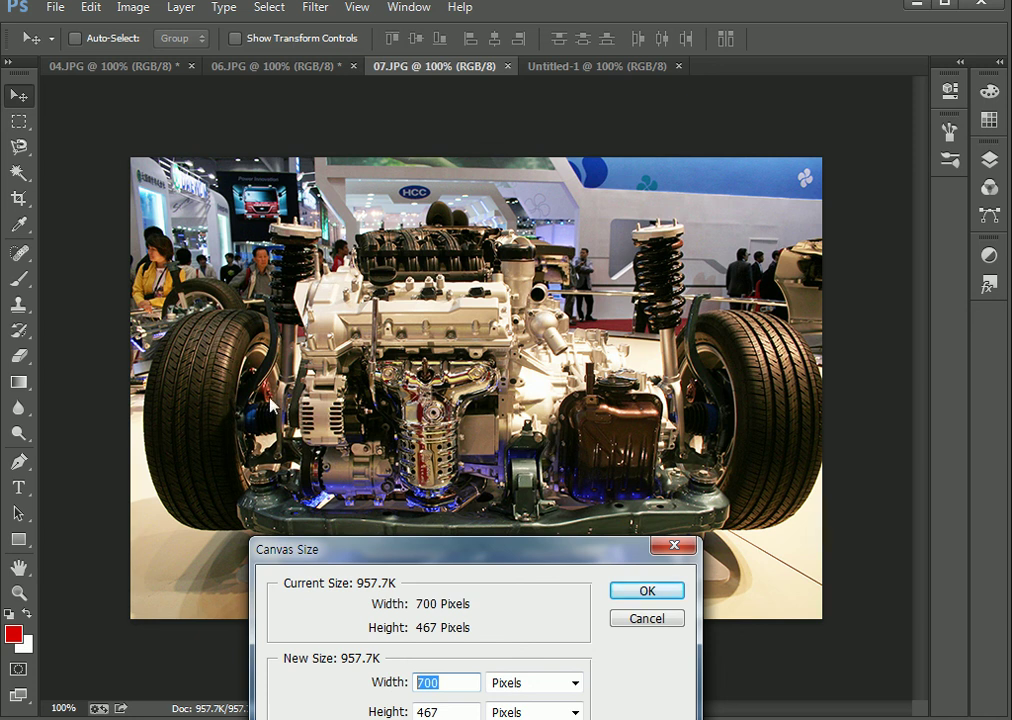
drag(601, 558, 596, 224)
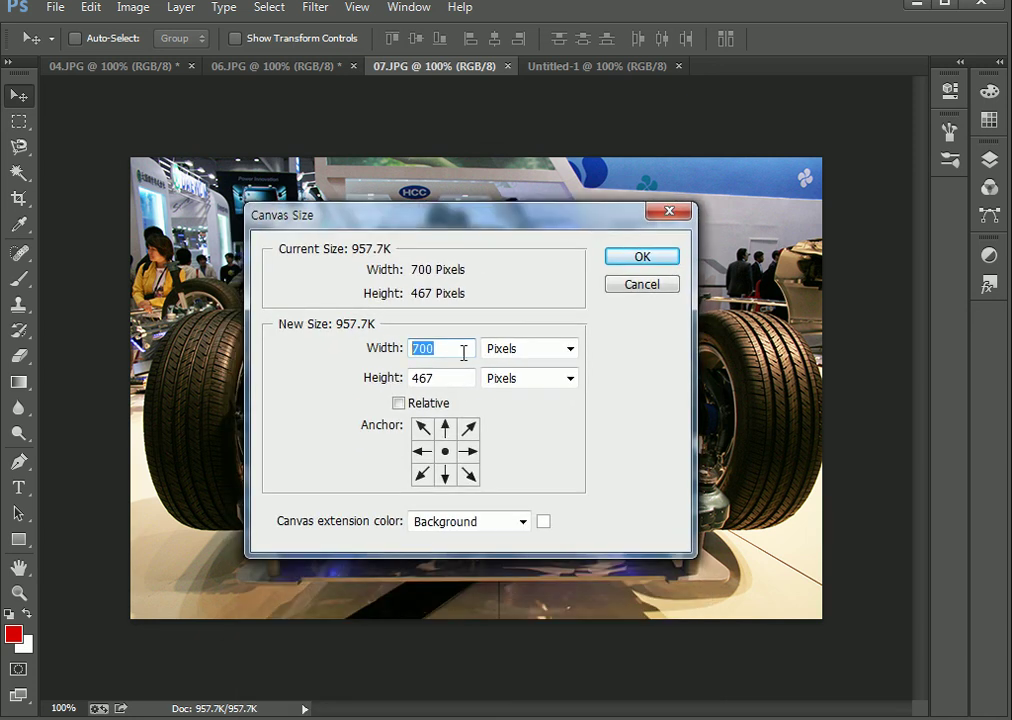
text(300)
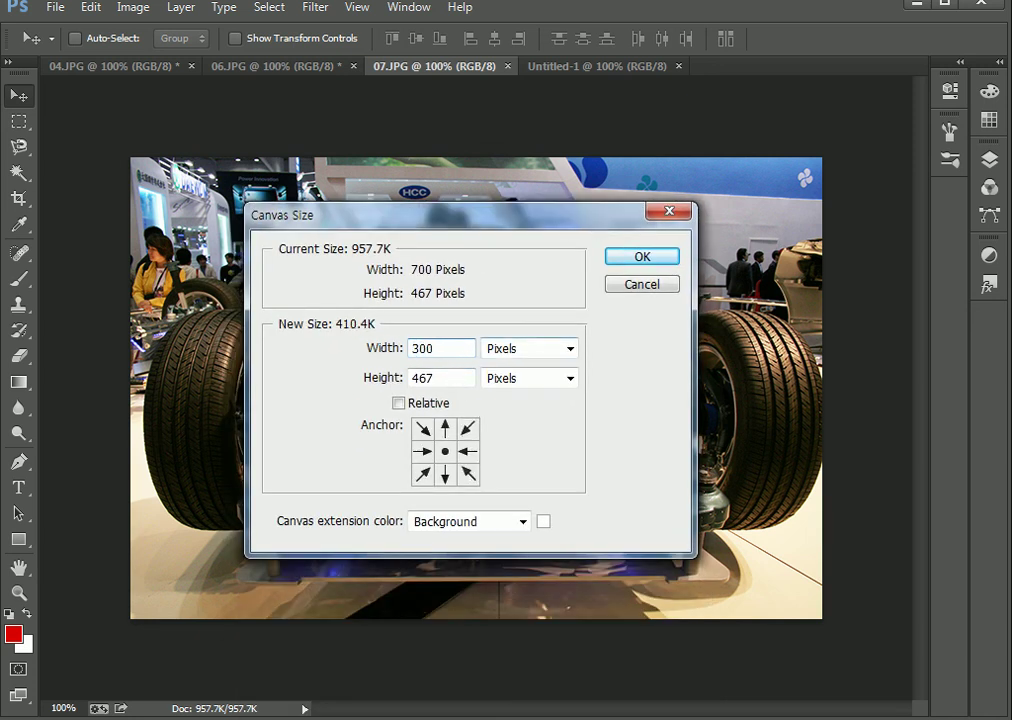
click(670, 256)
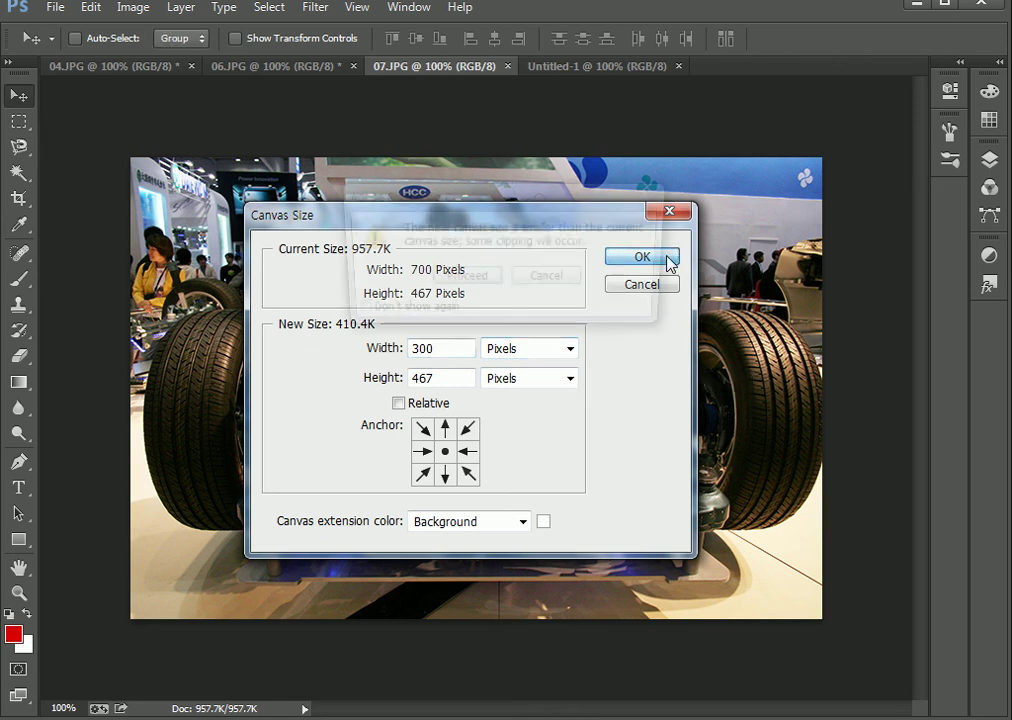
key(Return)
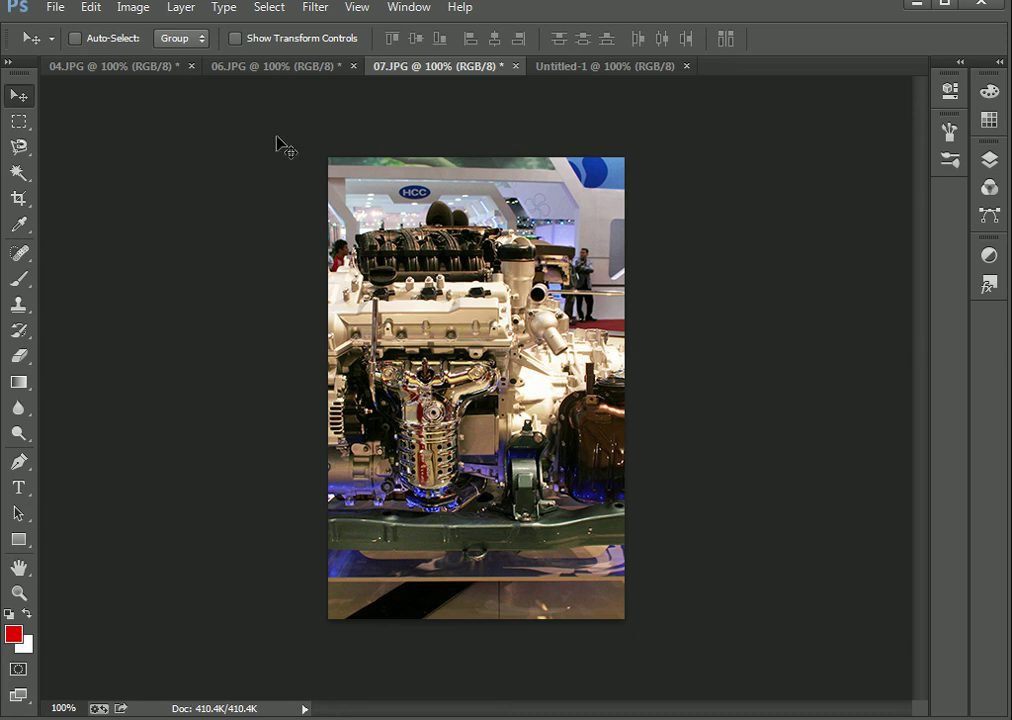
Step: Compare the resized image 06.JPG with the canvas-cropped 07.JPG, and return to 04.JPG
click(262, 66)
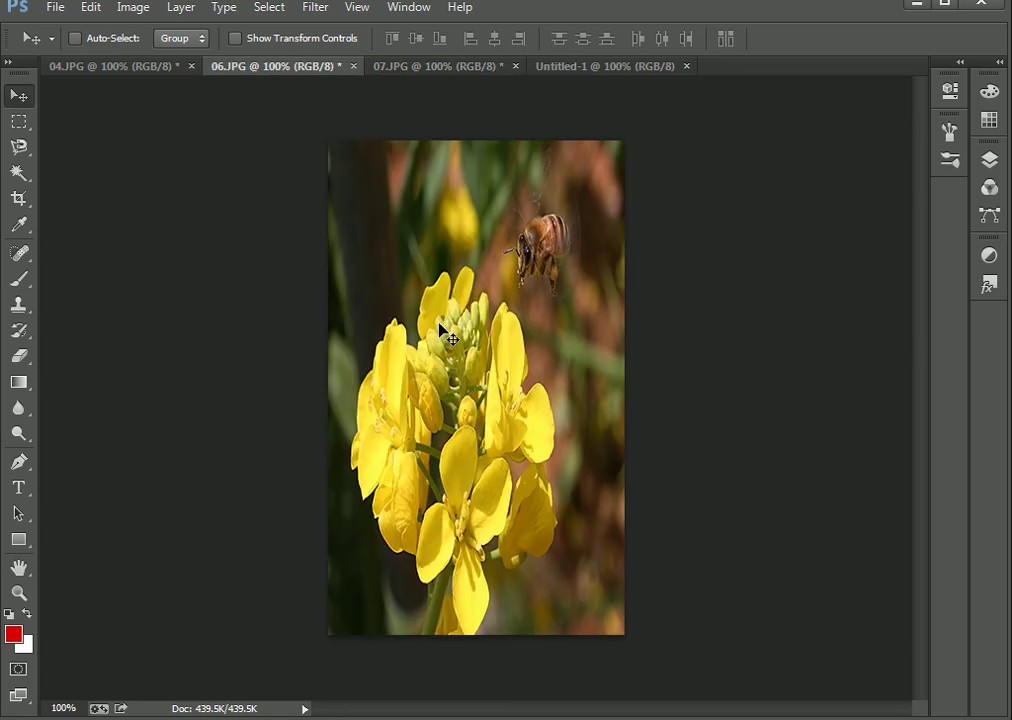
click(467, 68)
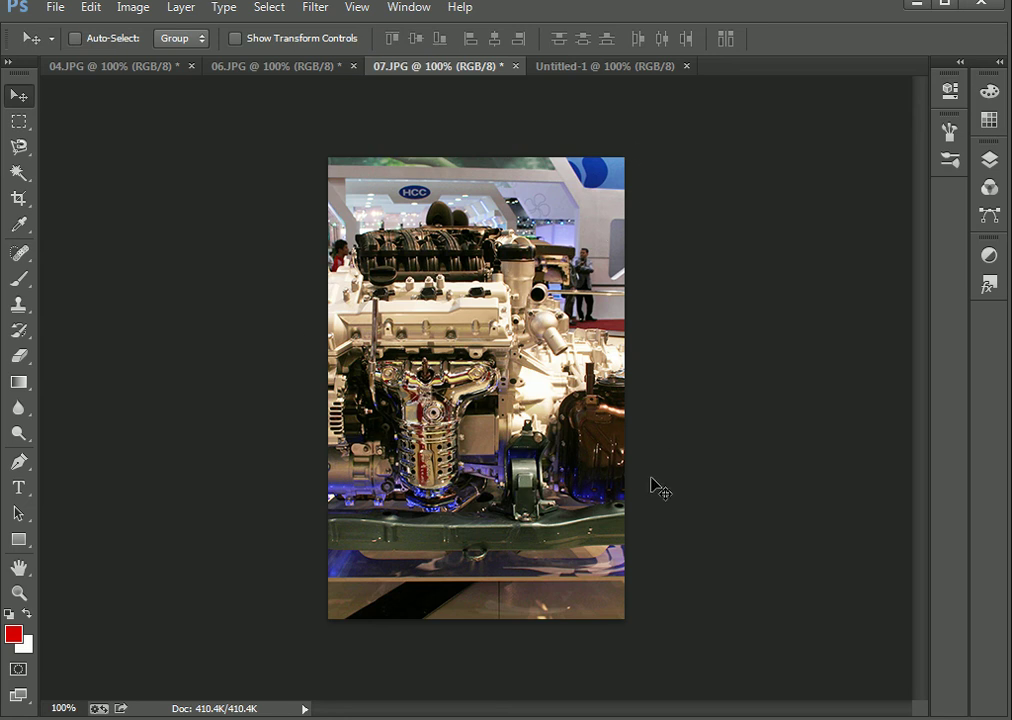
click(287, 67)
click(146, 66)
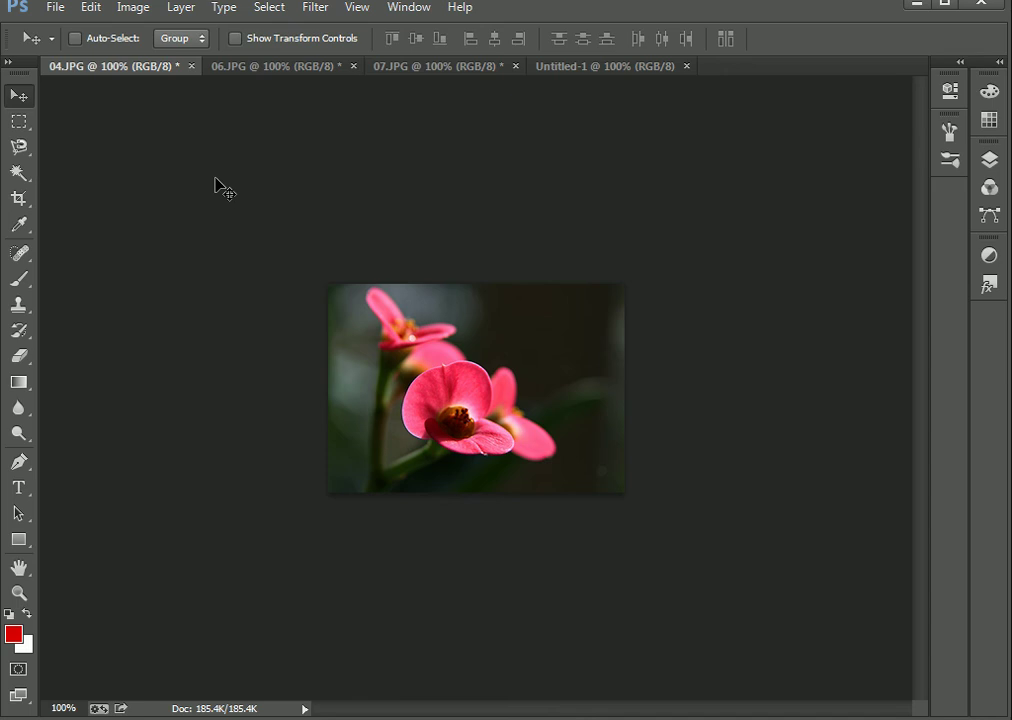
Step: Set 04.JPG's resolution to 300 pixels/inch in its image size settings
click(140, 8)
click(226, 149)
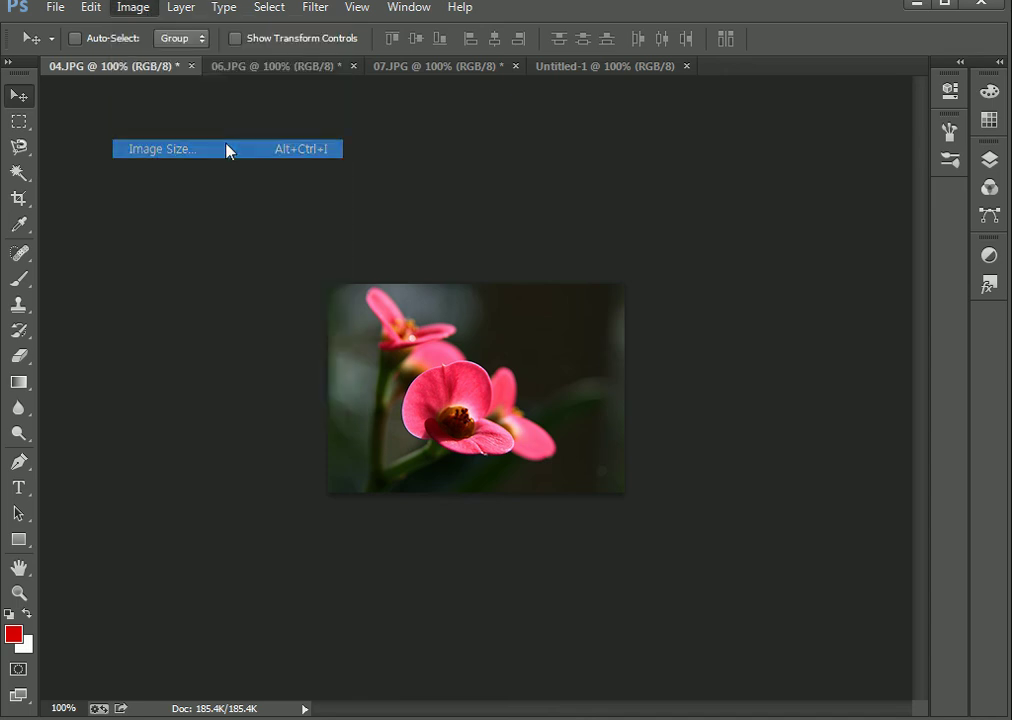
drag(490, 226, 727, 258)
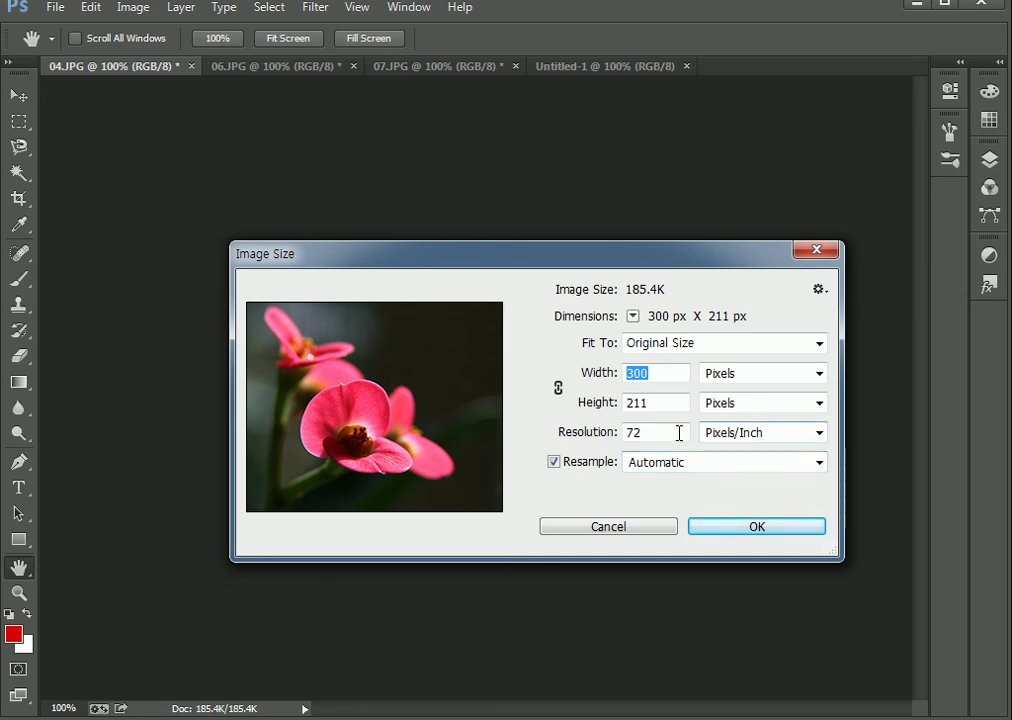
click(590, 430)
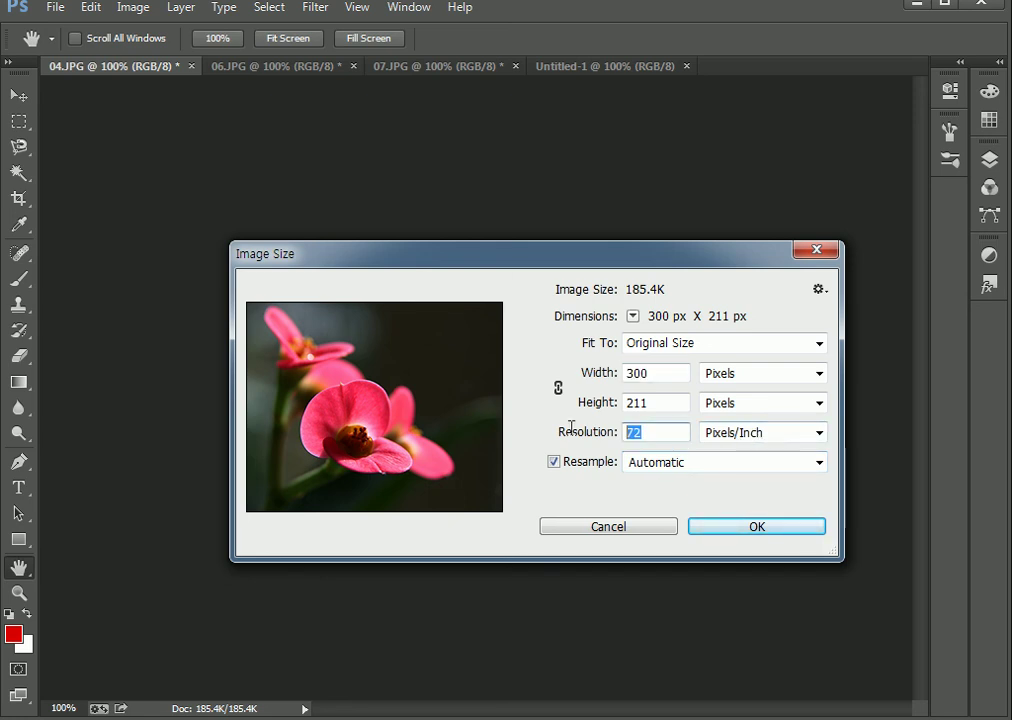
text(300)
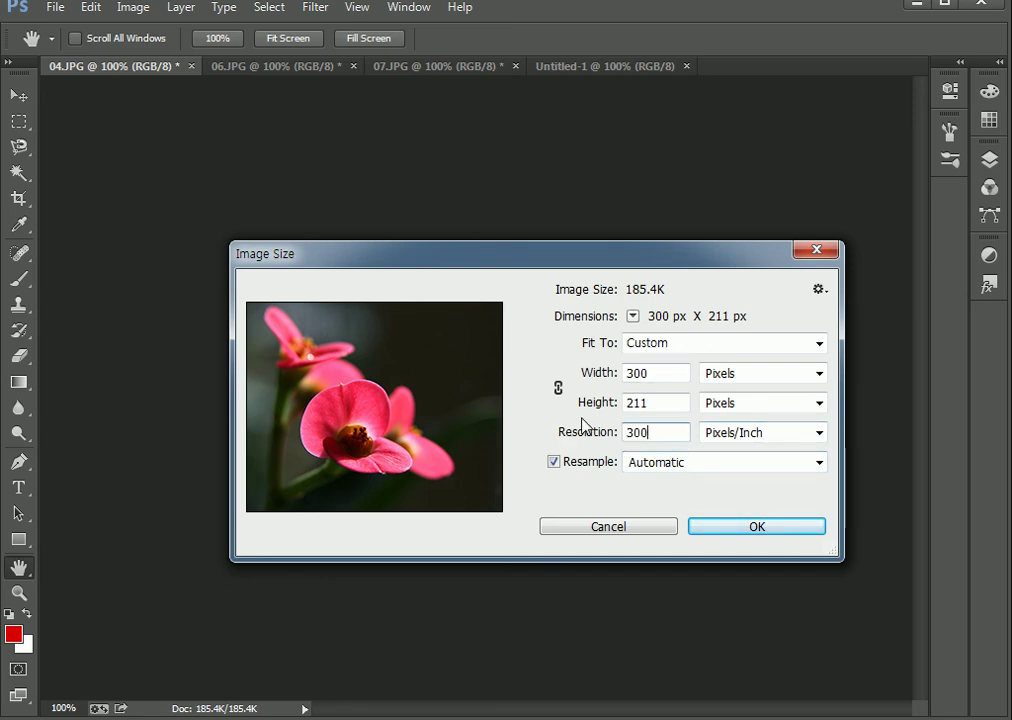
drag(626, 272, 137, 327)
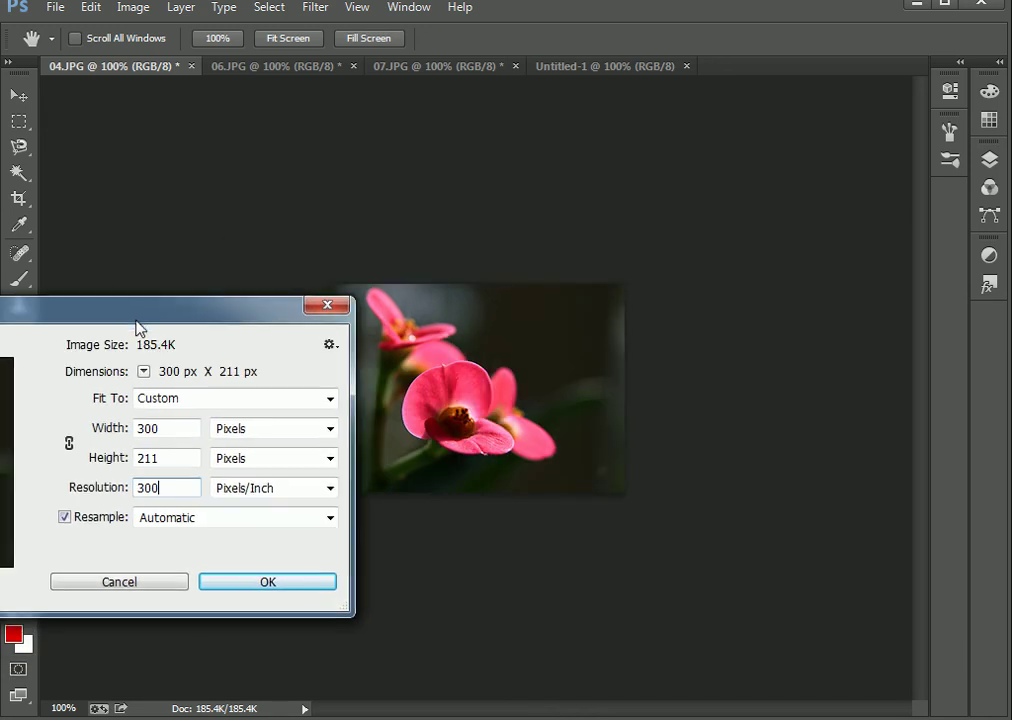
click(322, 586)
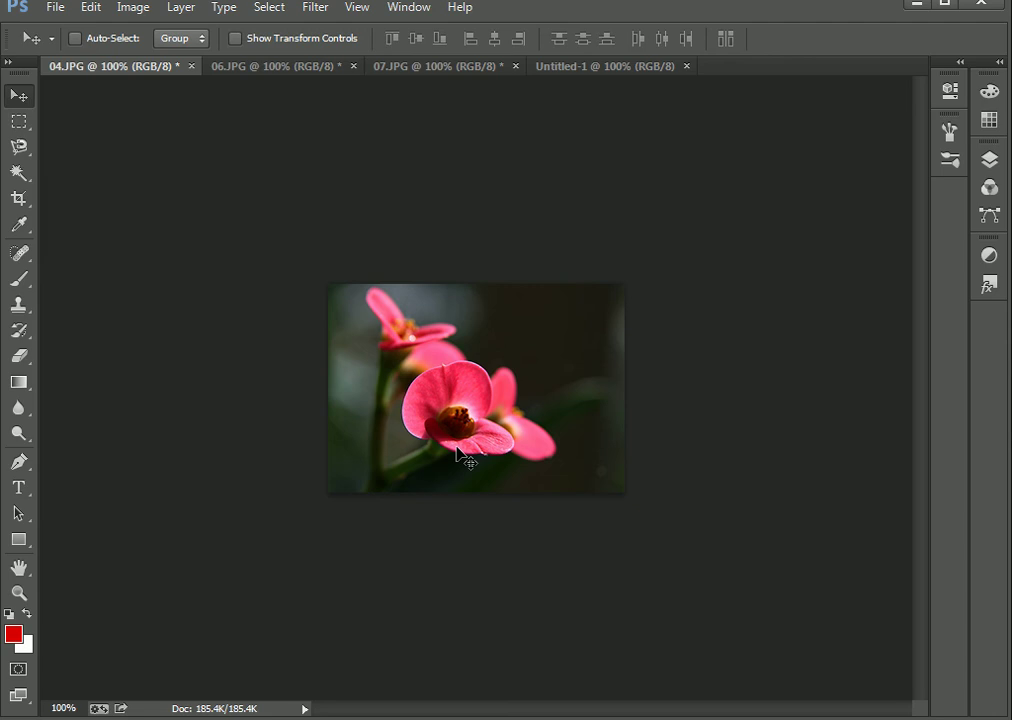
Step: Reopen 04.JPG's image size settings and apply a resolution of 1000 pixels/inch
click(117, 12)
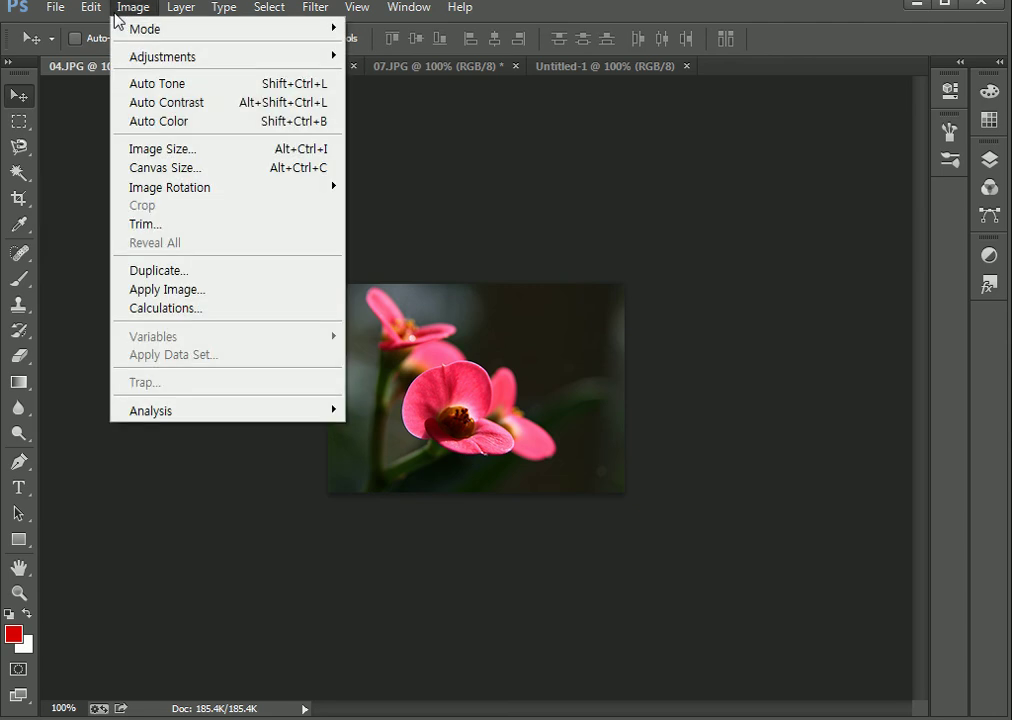
click(190, 156)
drag(181, 490, 55, 490)
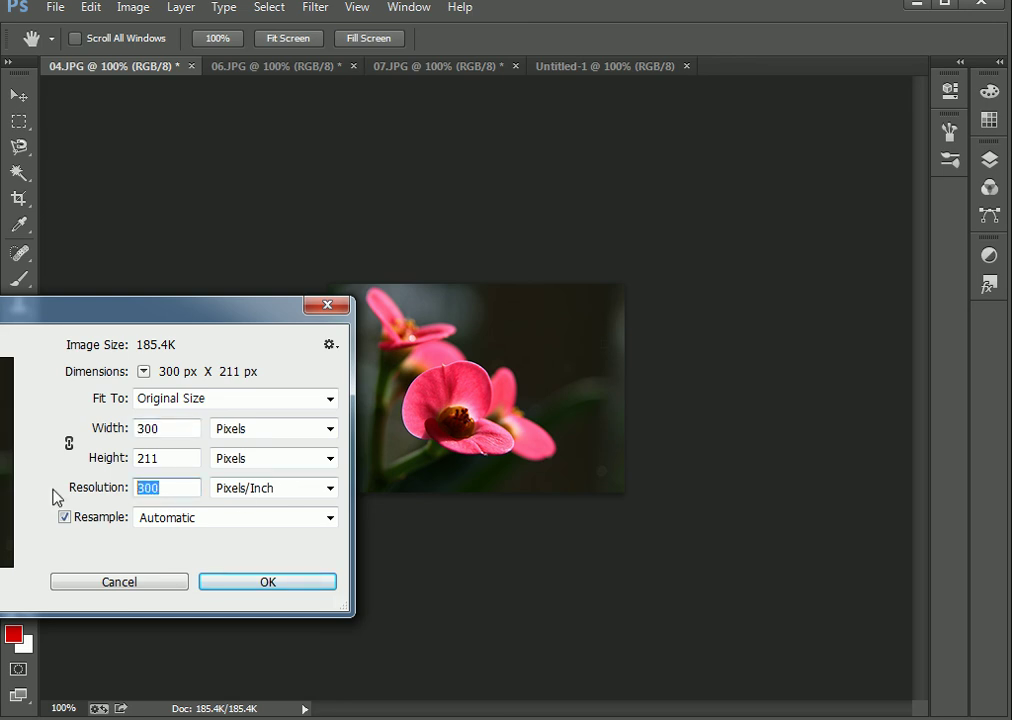
text(1000)
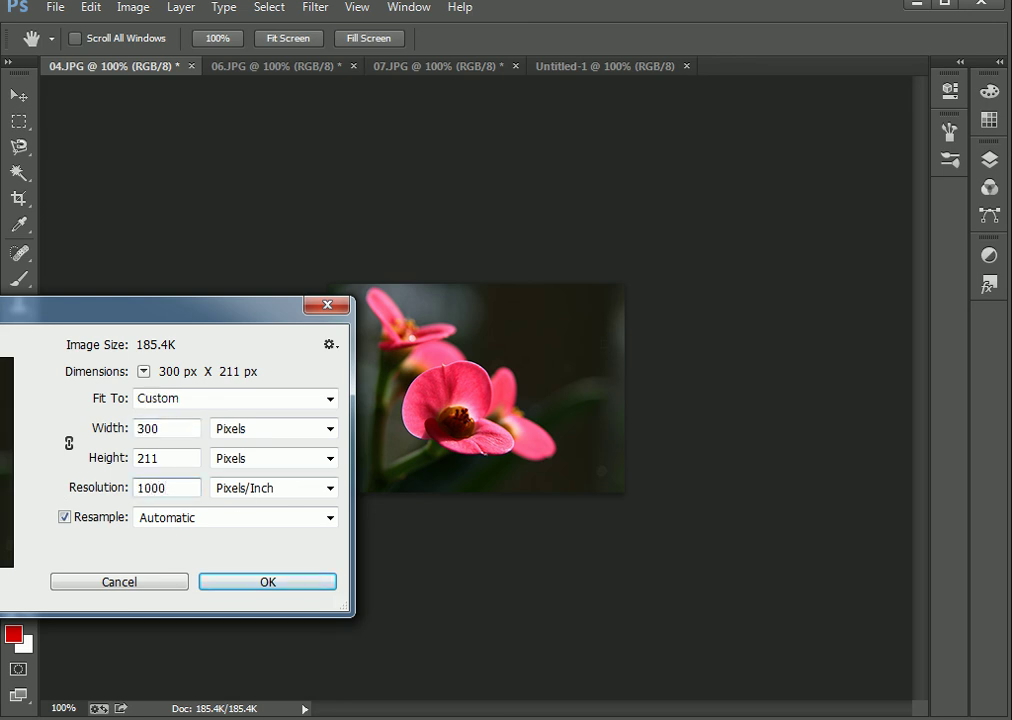
click(322, 586)
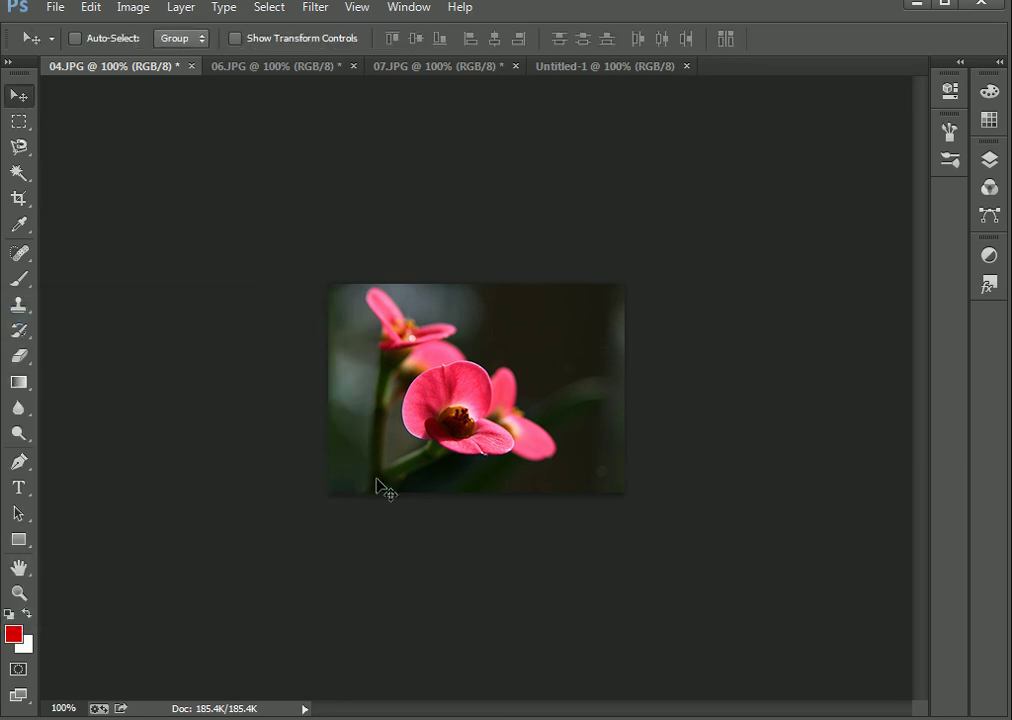
Step: Resize 04.JPG to a width of 700 pixels with proportional height and automatic resampling
key(ctrl+alt+i)
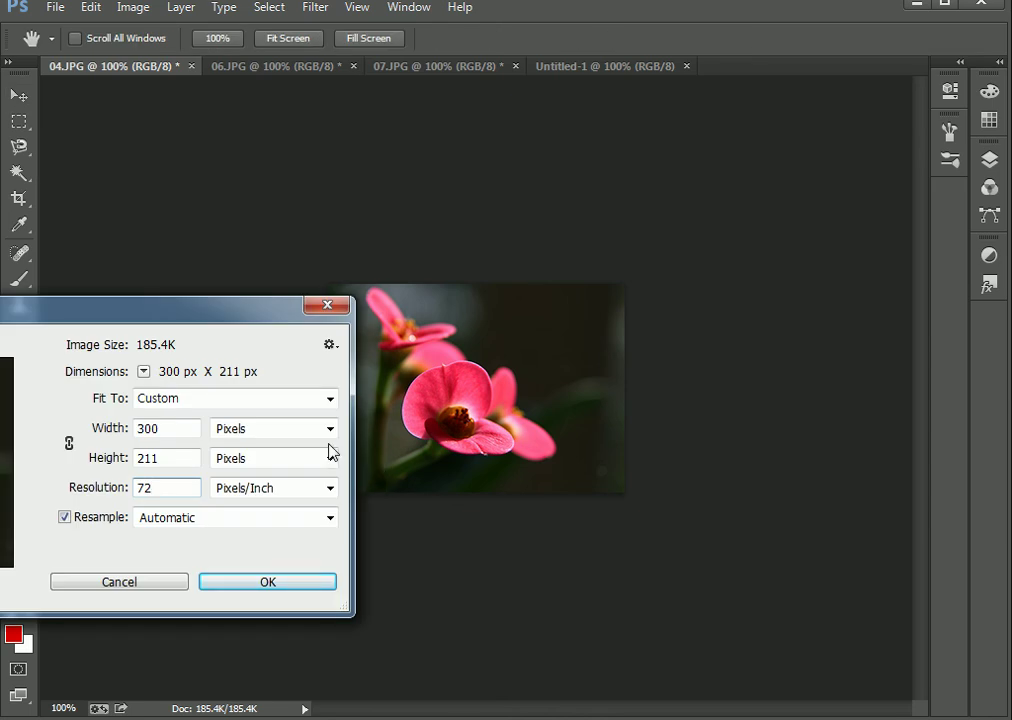
drag(285, 309, 311, 269)
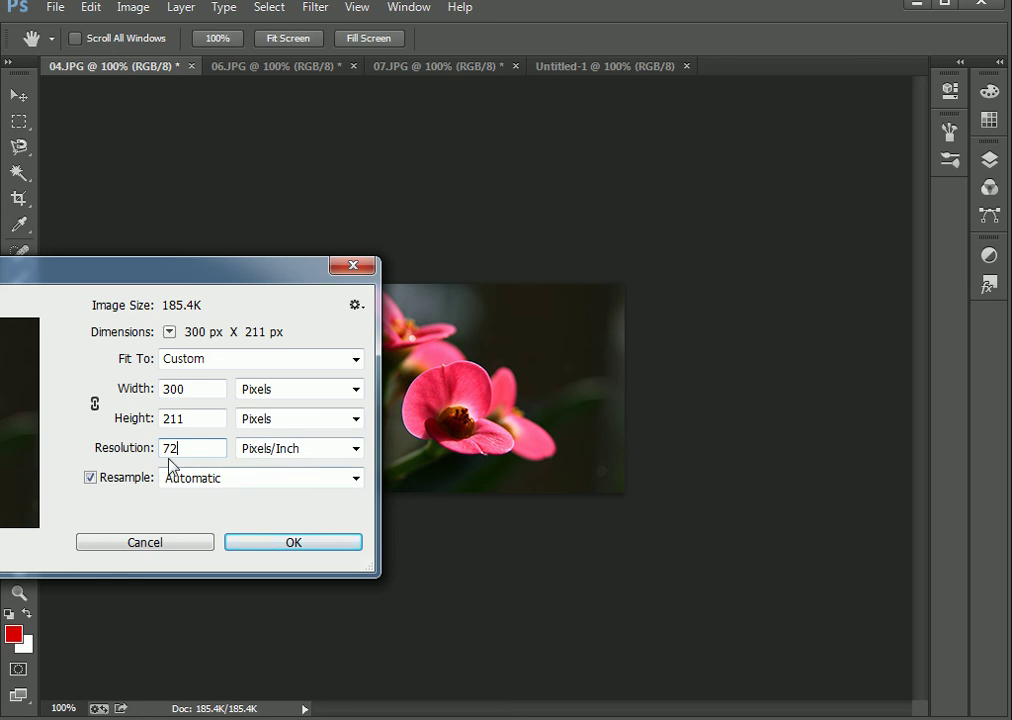
click(227, 360)
click(227, 362)
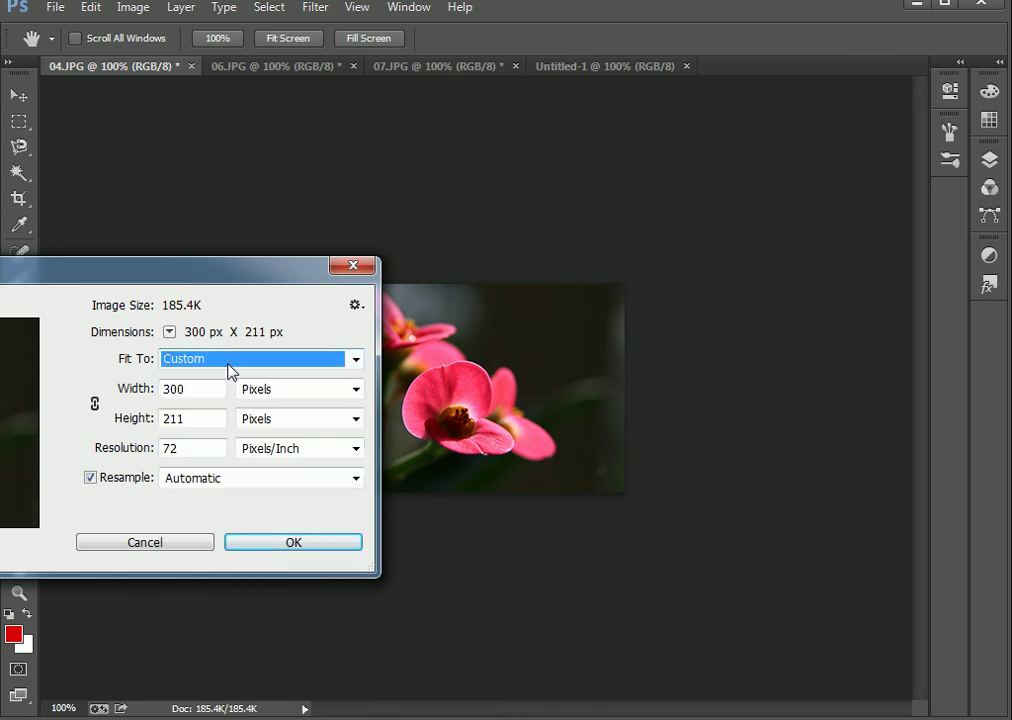
key(Tab)
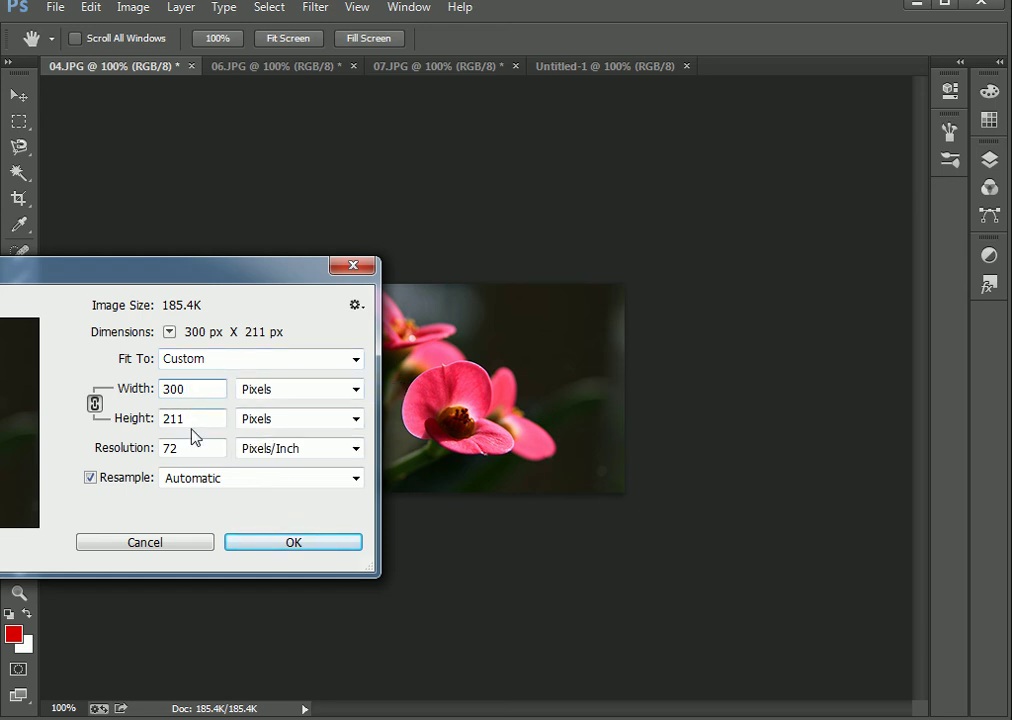
double_click(190, 397)
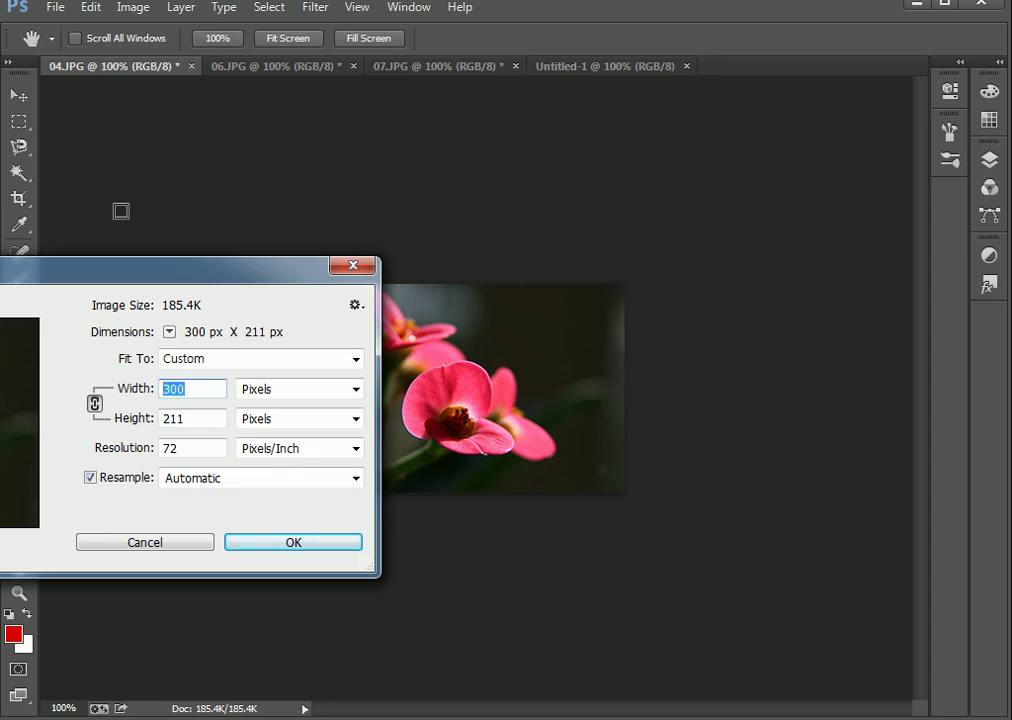
text(700)
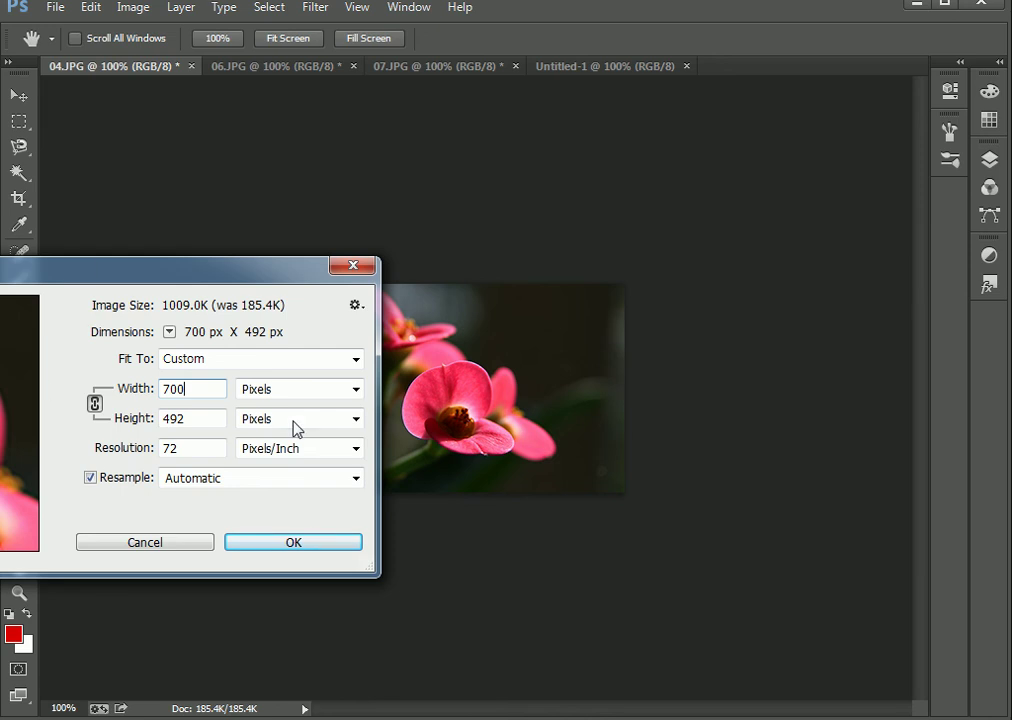
click(298, 543)
key(z)
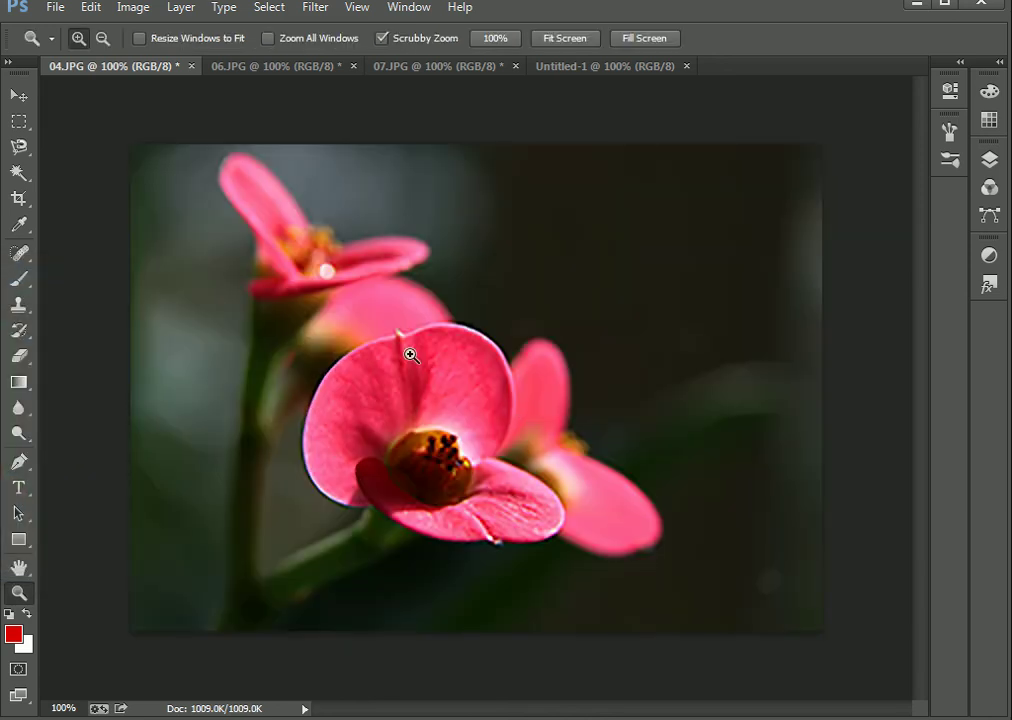
Step: Enlarge 04.JPG to a width of 2000 pixels with proportional height
click(131, 10)
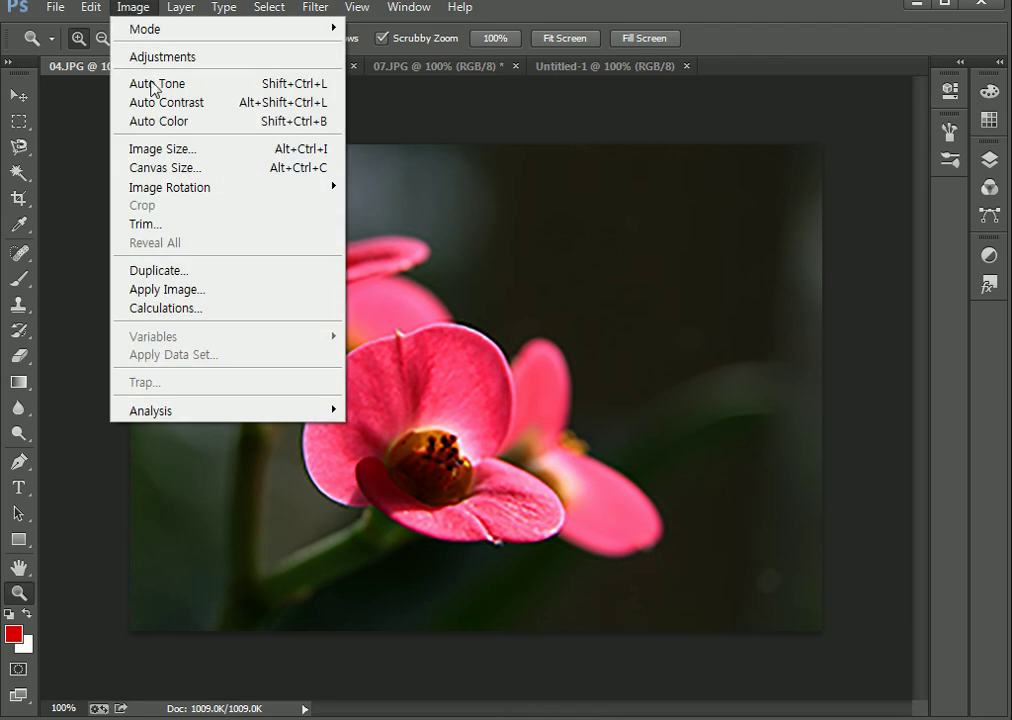
click(162, 150)
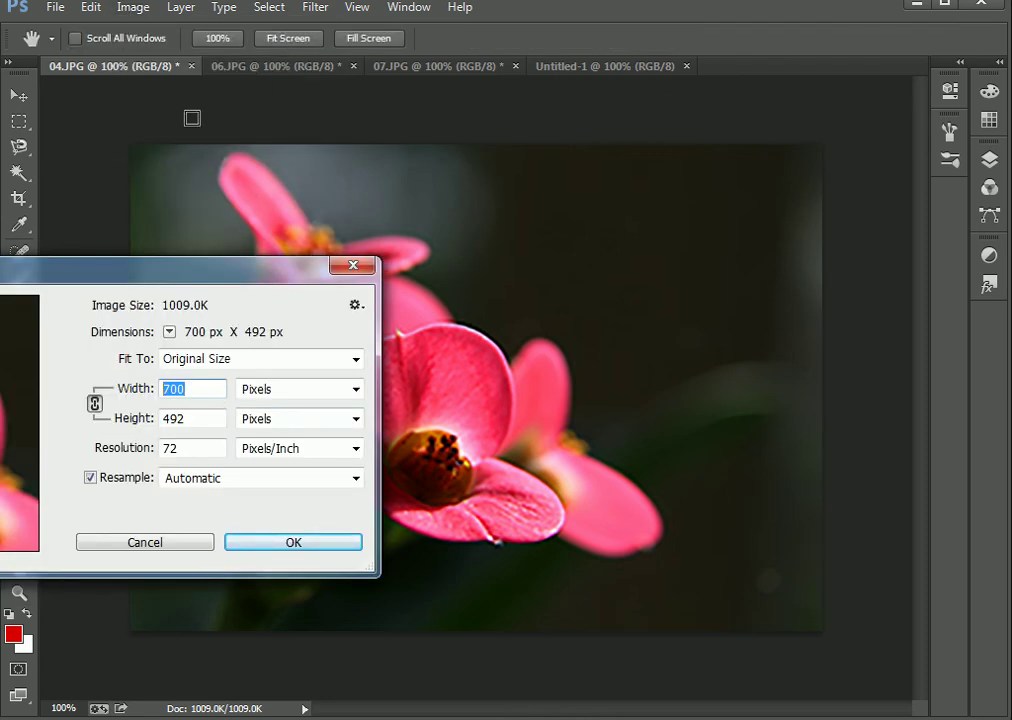
text(2000)
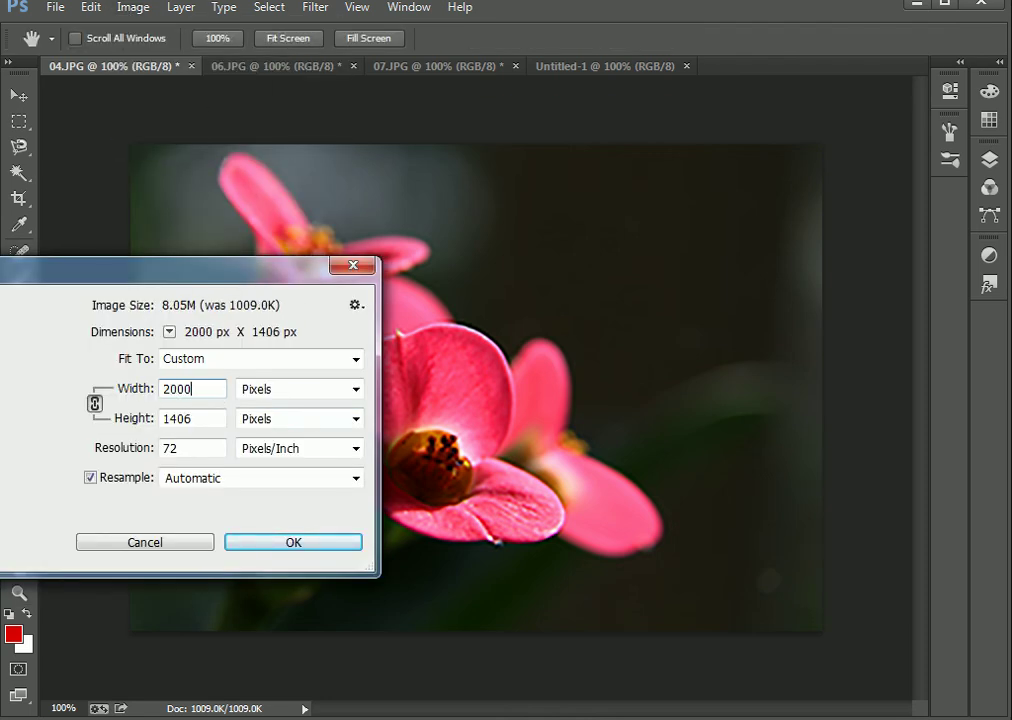
click(339, 542)
key(z)
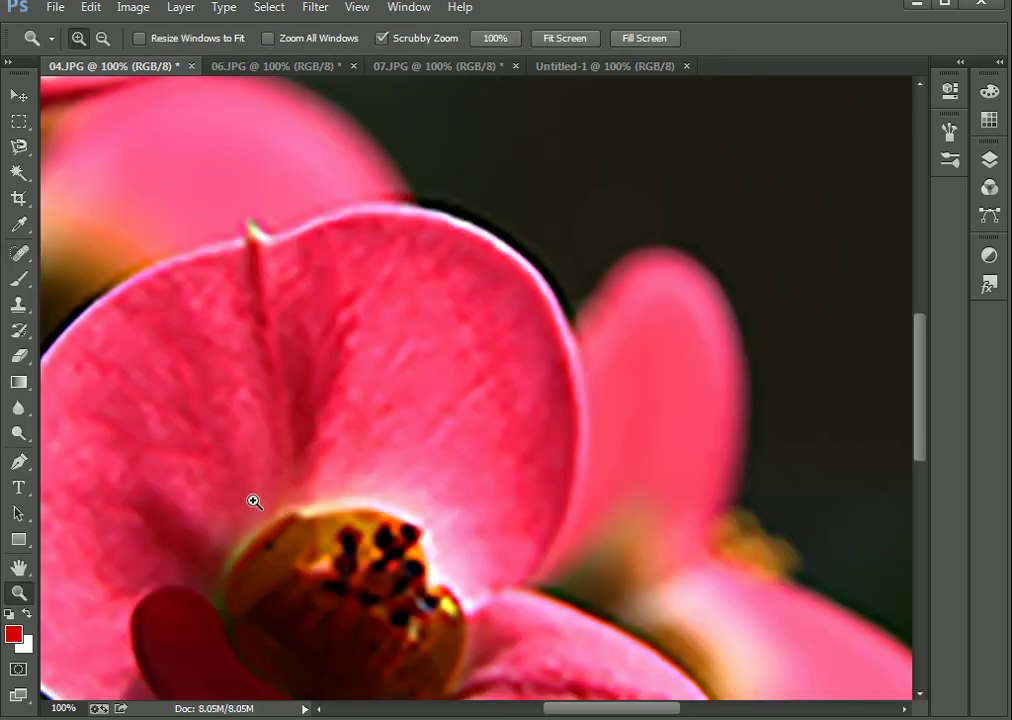
Step: Undo the 2000-pixel enlargement of 04.JPG and reopen its image size settings
alt+click(434, 432)
alt+click(434, 432)
alt+click(433, 432)
alt+click(432, 432)
alt+click(432, 432)
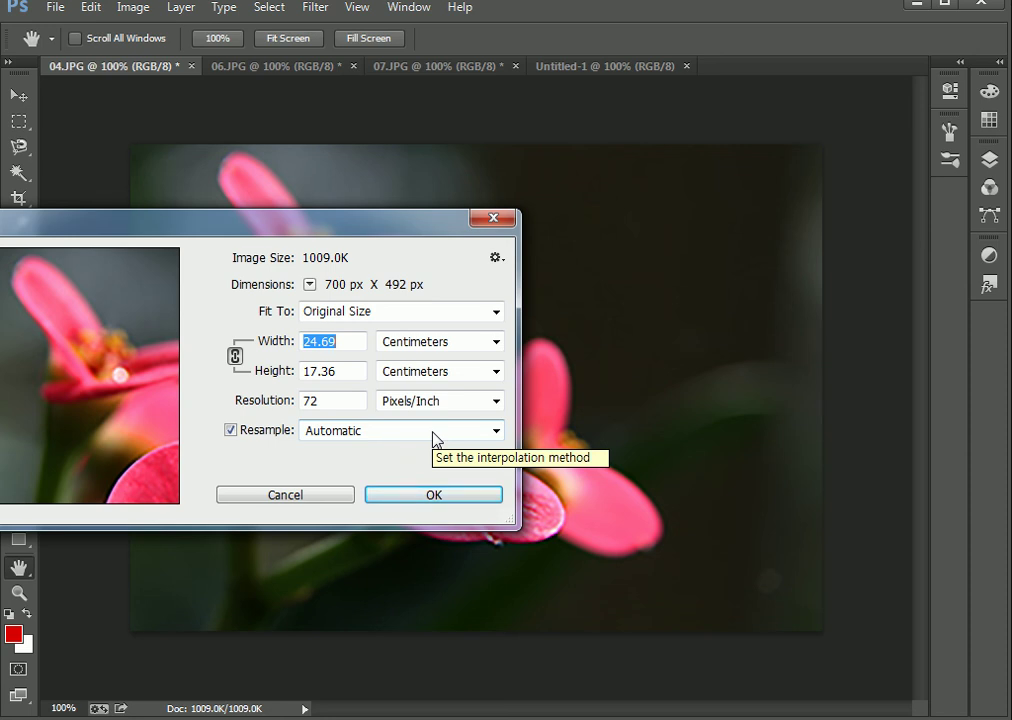
Step: Reduce 04.JPG to a resolution of 5 pixels/inch and a width of 10 centimeters, and inspect its individual pixels
drag(380, 231, 420, 258)
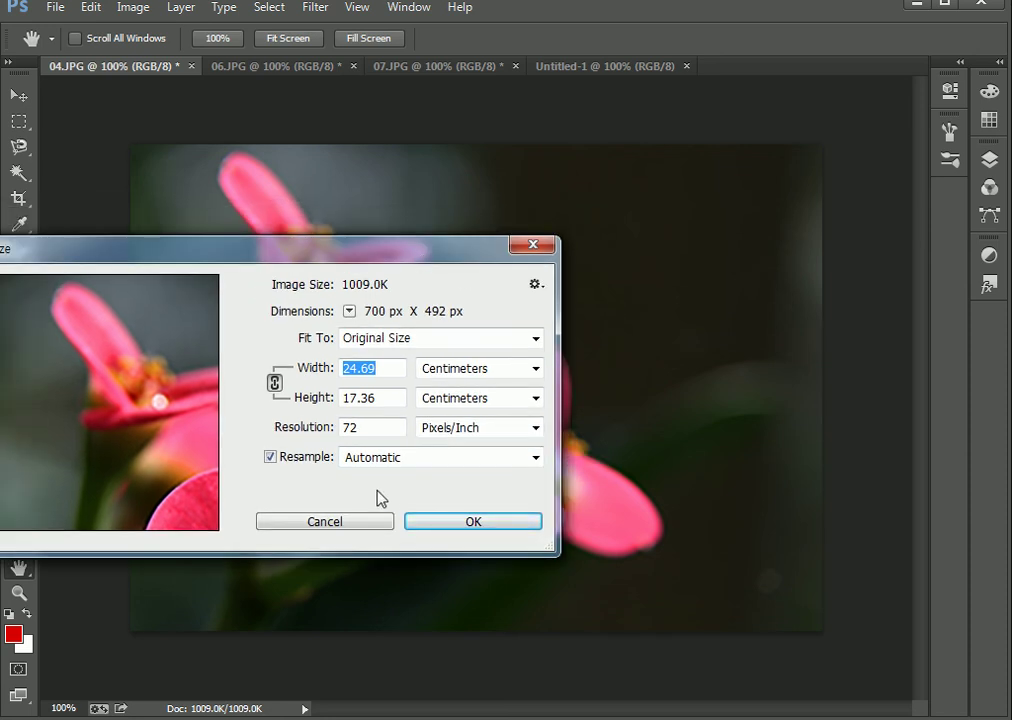
drag(367, 434, 335, 437)
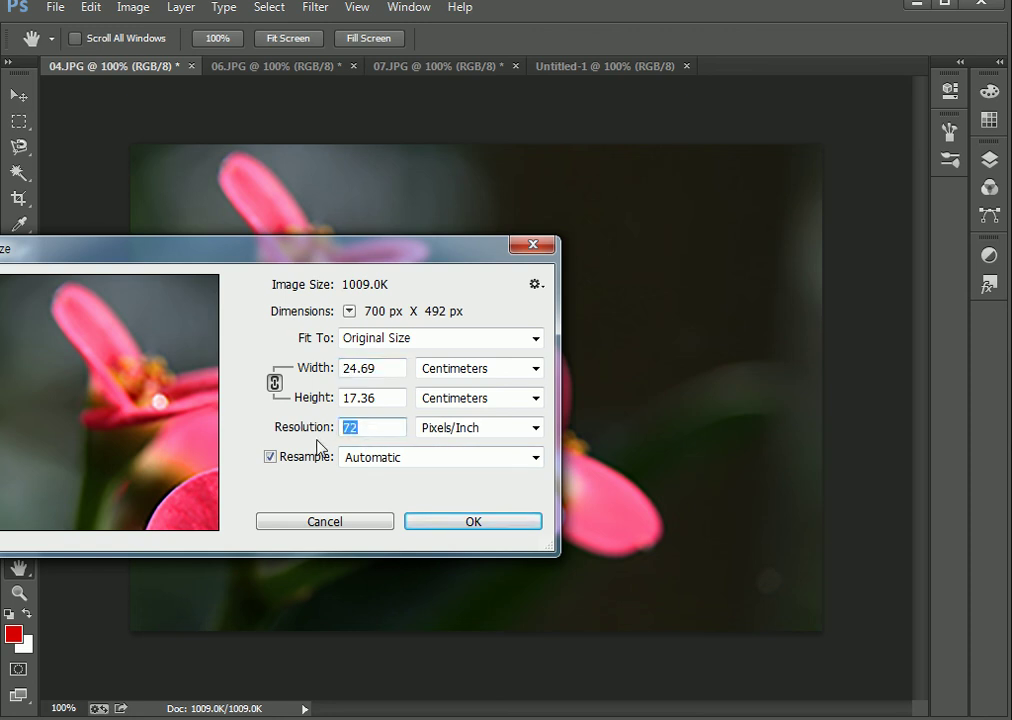
text(5)
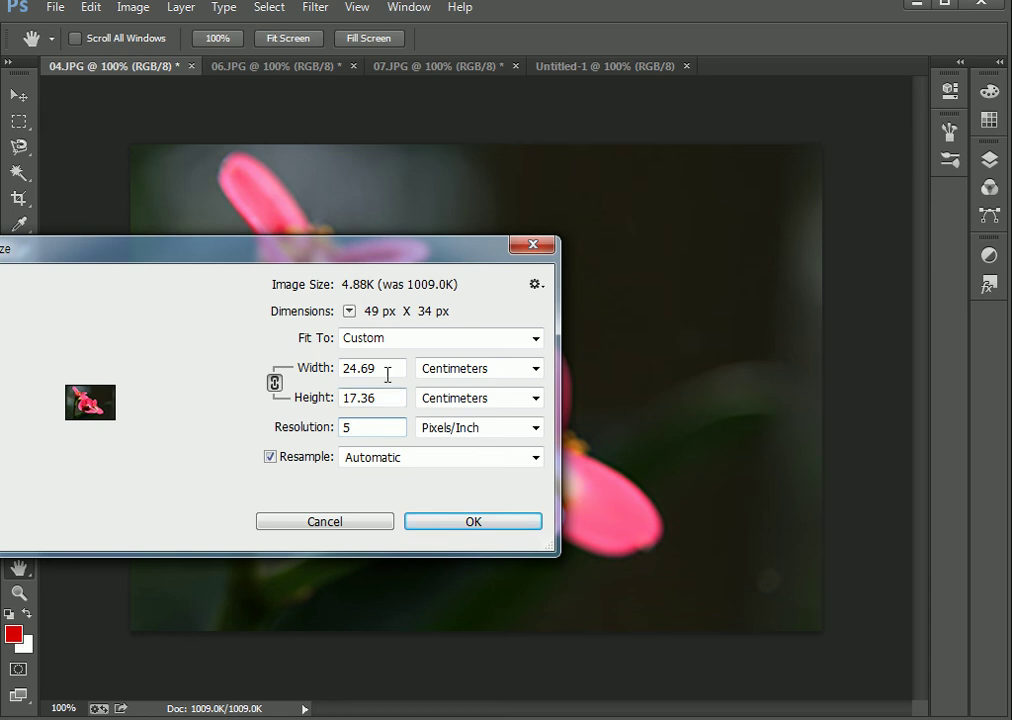
drag(388, 375, 317, 377)
text(10)
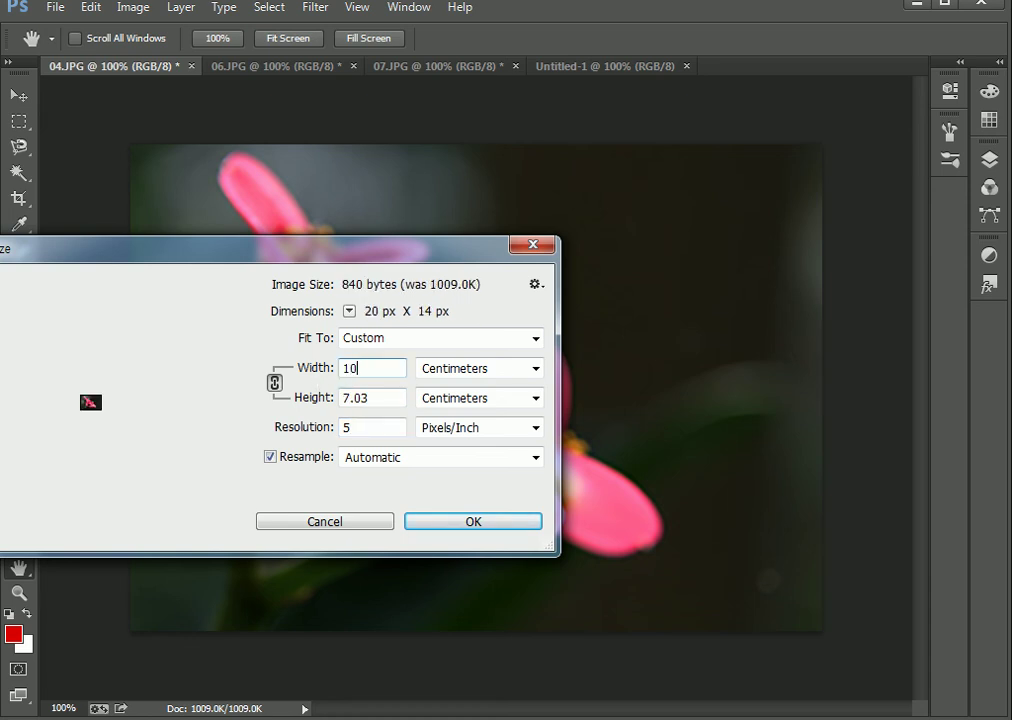
click(484, 522)
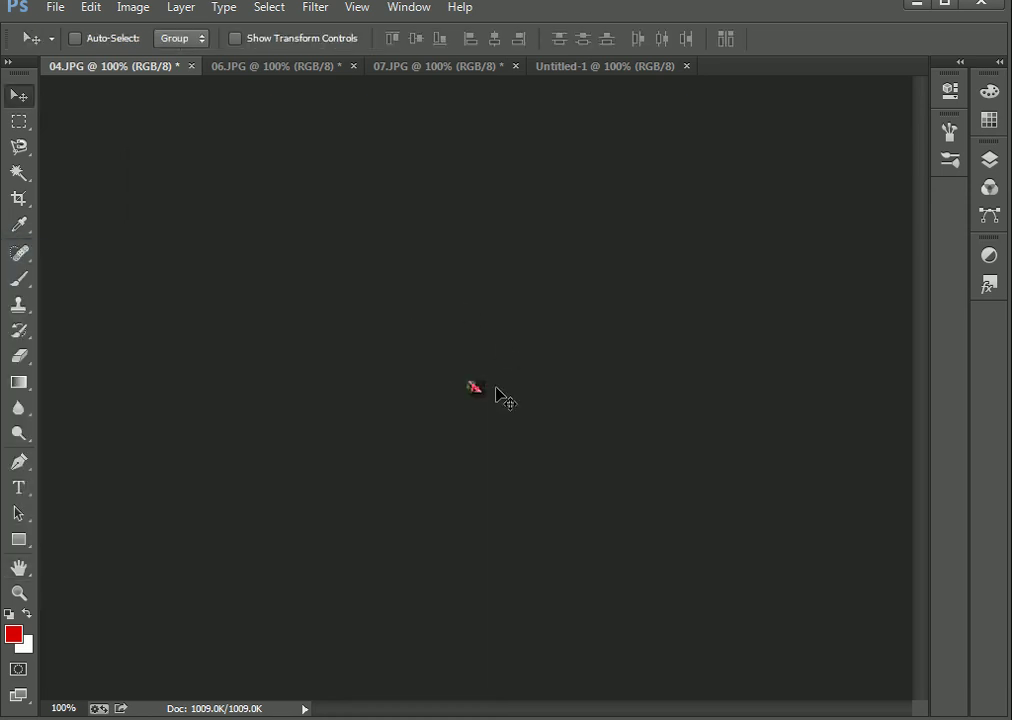
click(22, 597)
drag(472, 413, 474, 409)
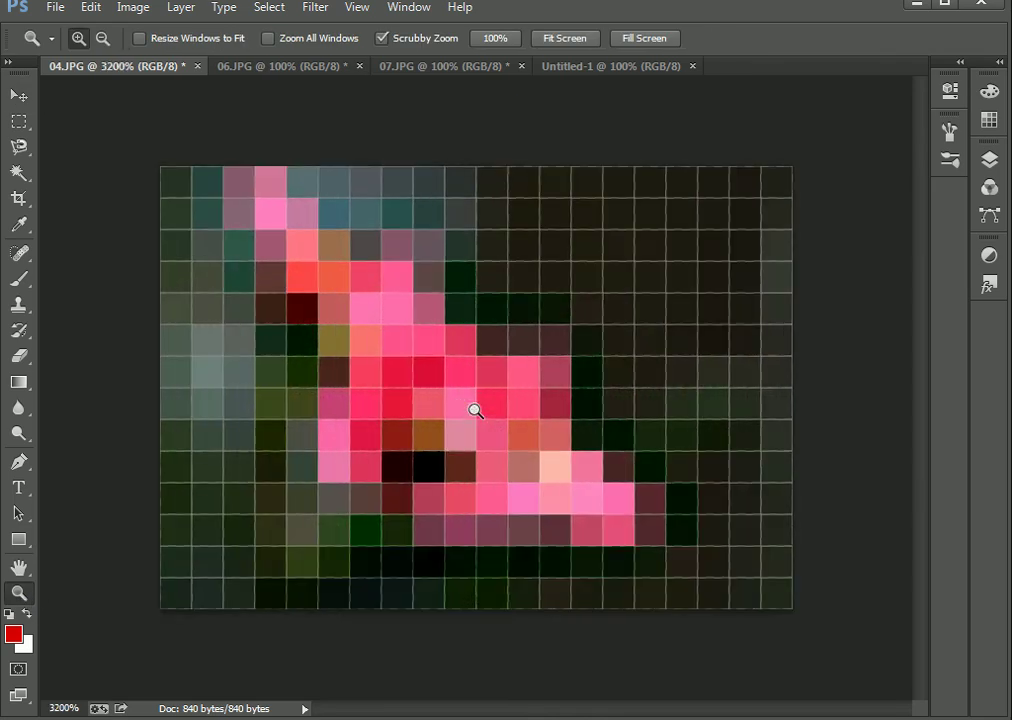
Step: Enlarge the pixelated 04.JPG to a width of 700 centimeters at a resolution of 72 pixels/inch
click(130, 8)
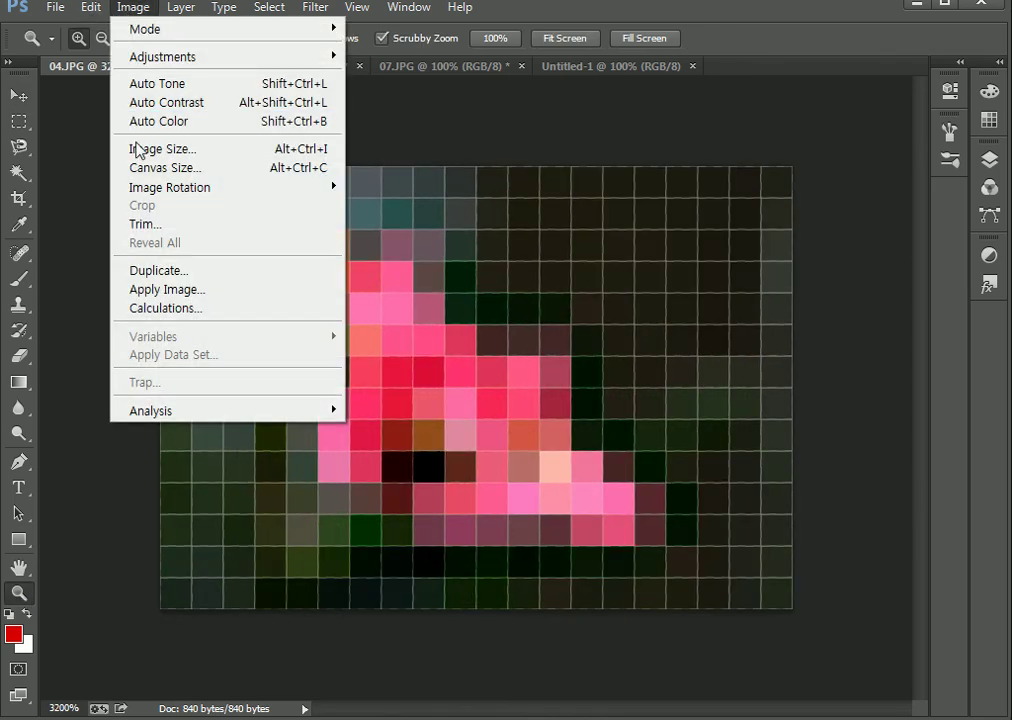
click(210, 149)
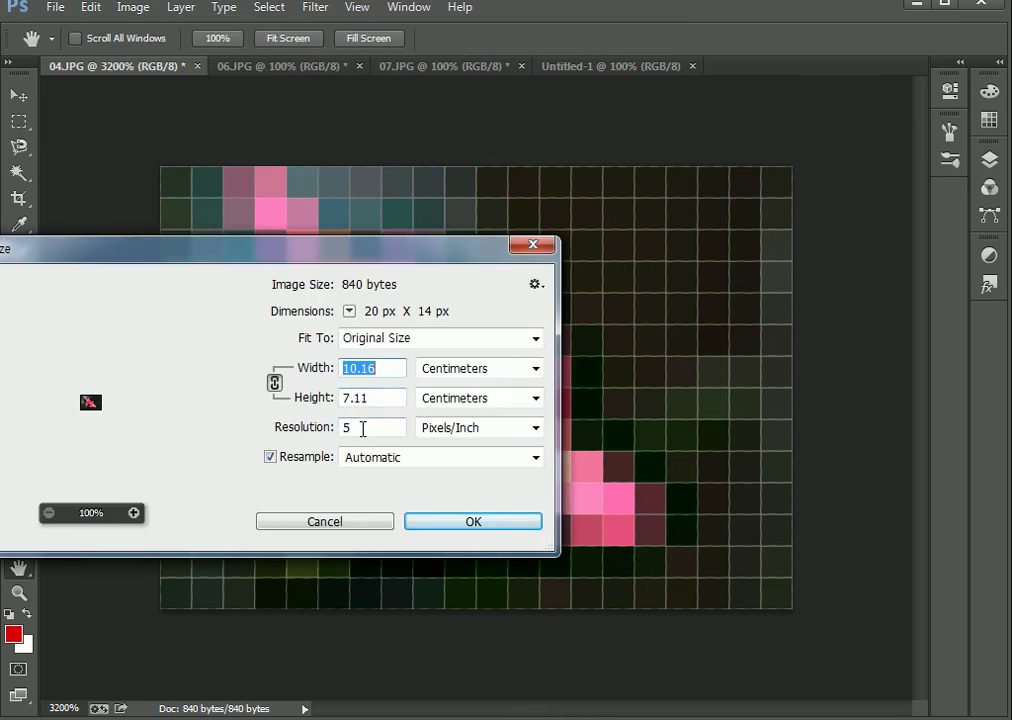
click(378, 370)
double_click(383, 370)
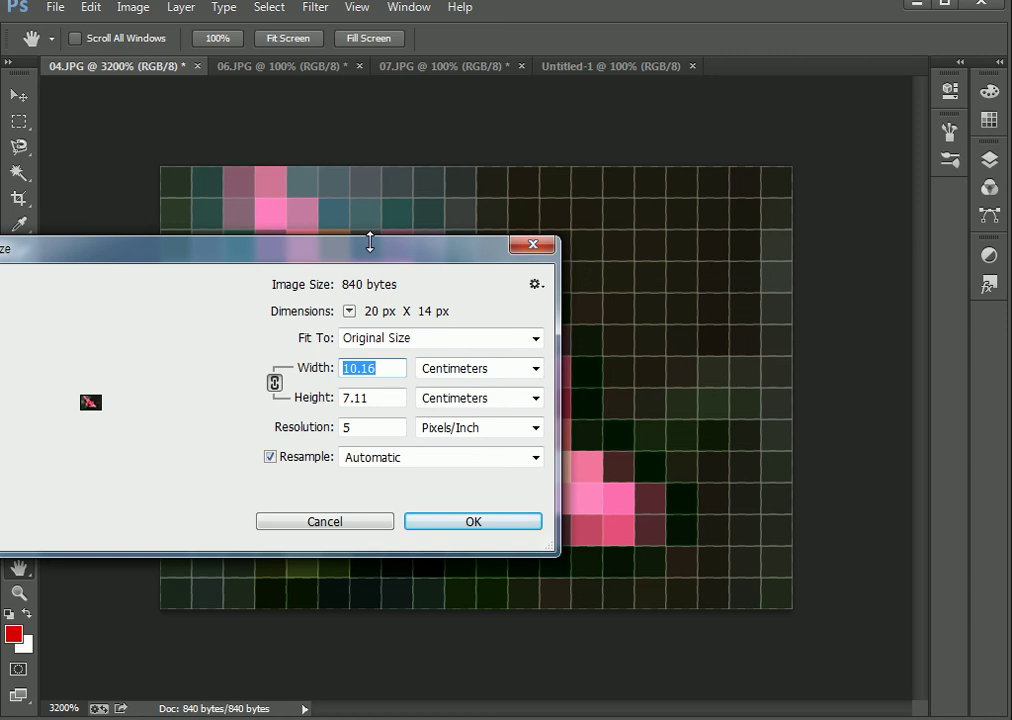
text(700)
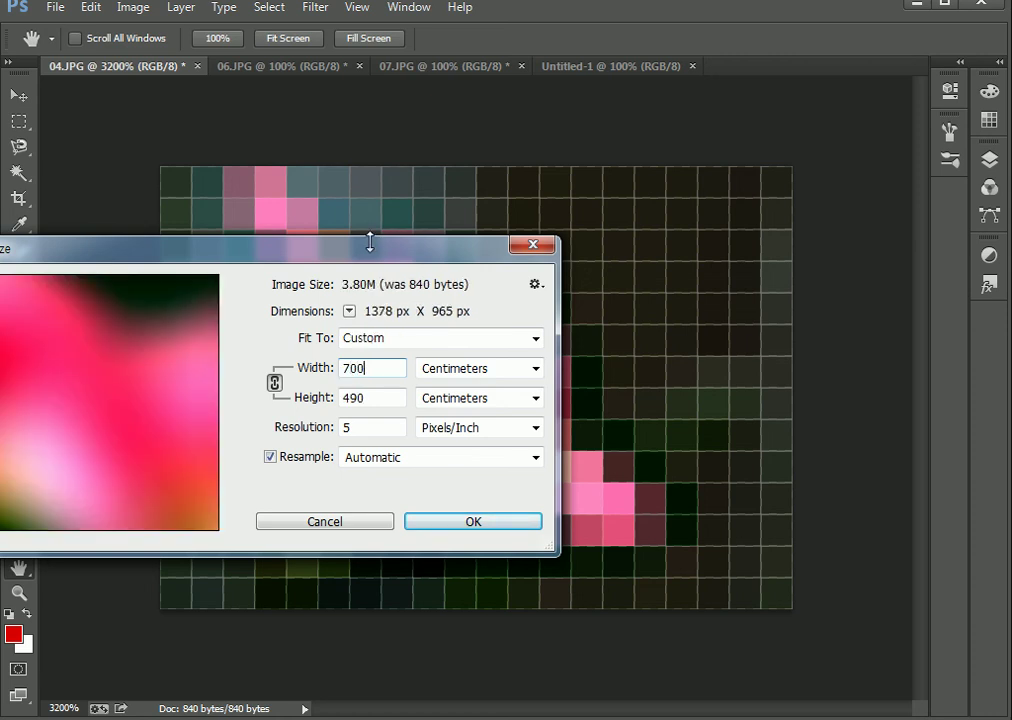
double_click(376, 428)
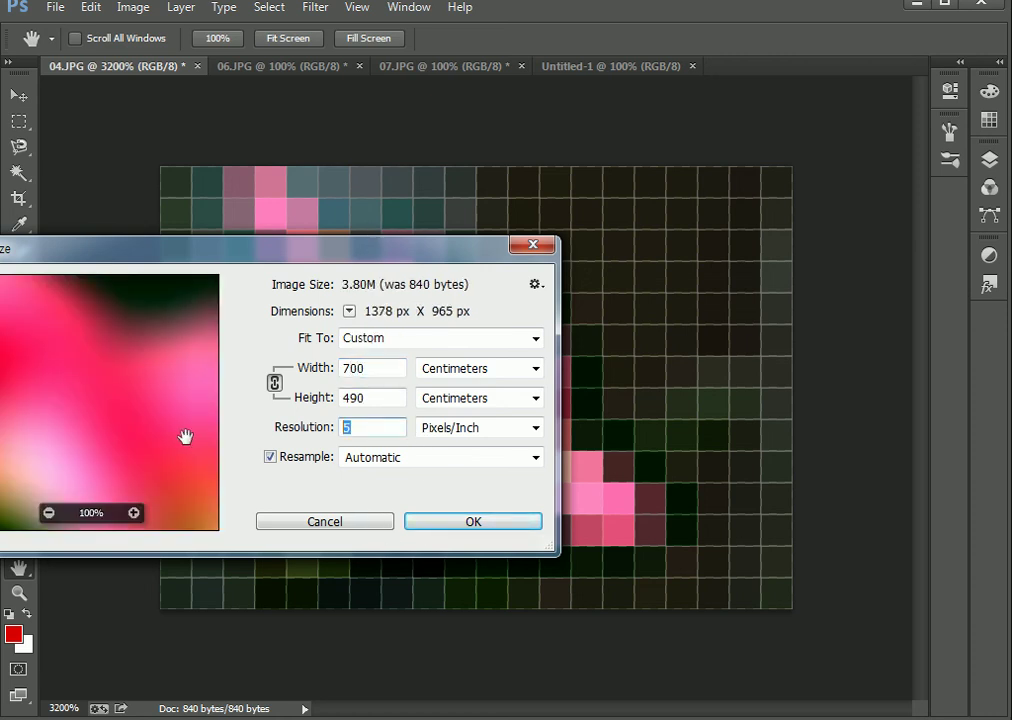
text(72)
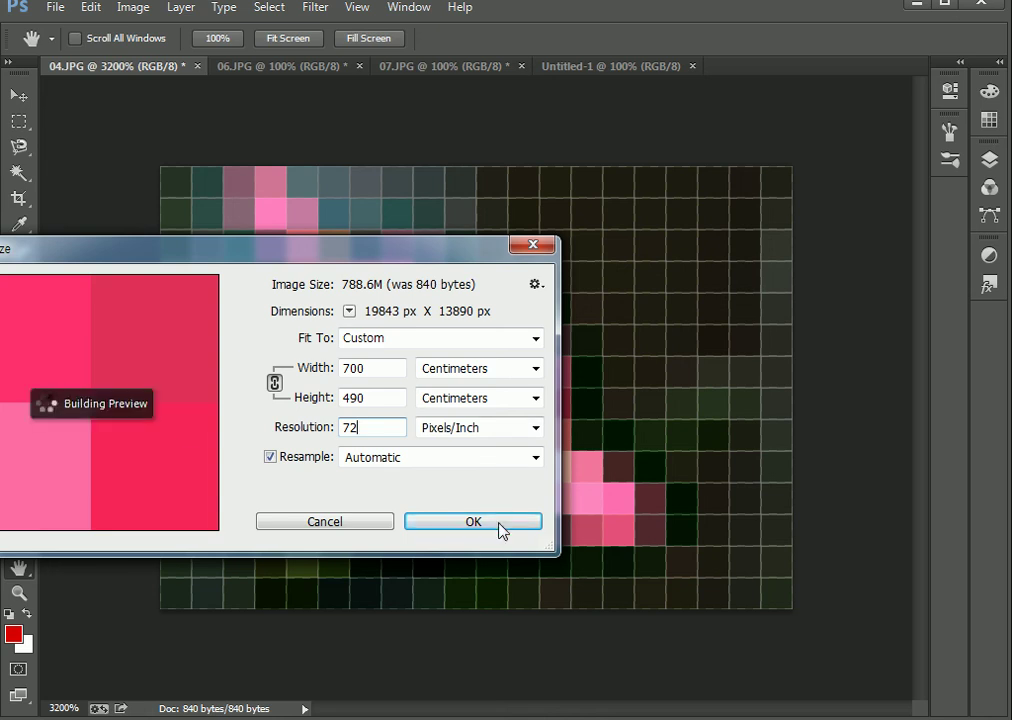
click(501, 522)
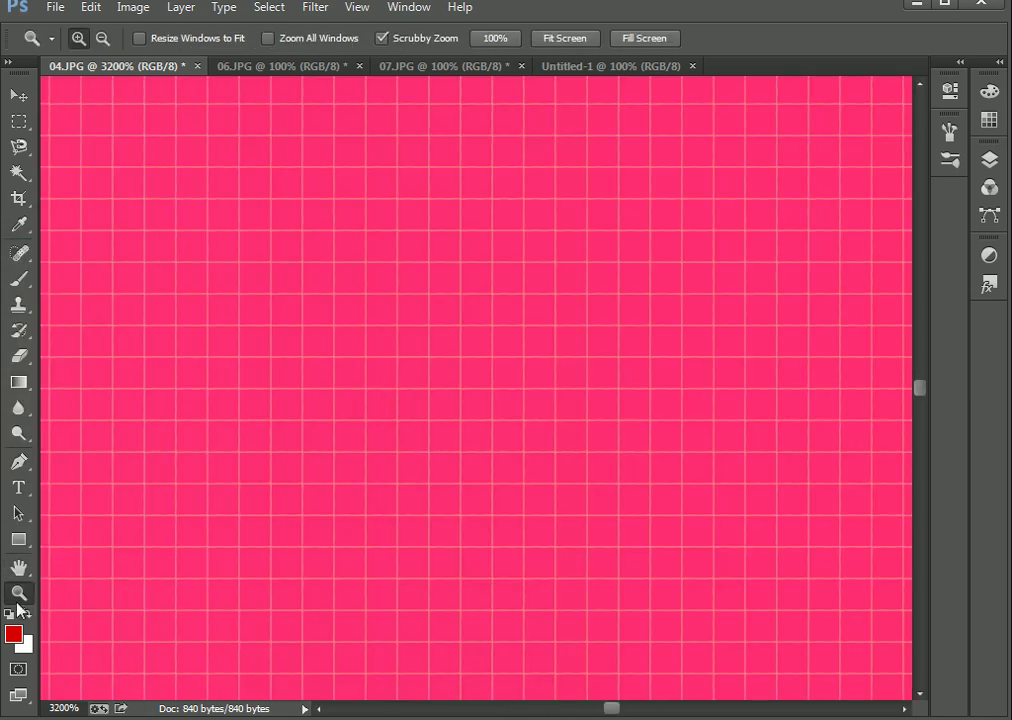
Step: Examine the quality of the enlarged 04.JPG, from actual size out to the whole image
double_click(19, 596)
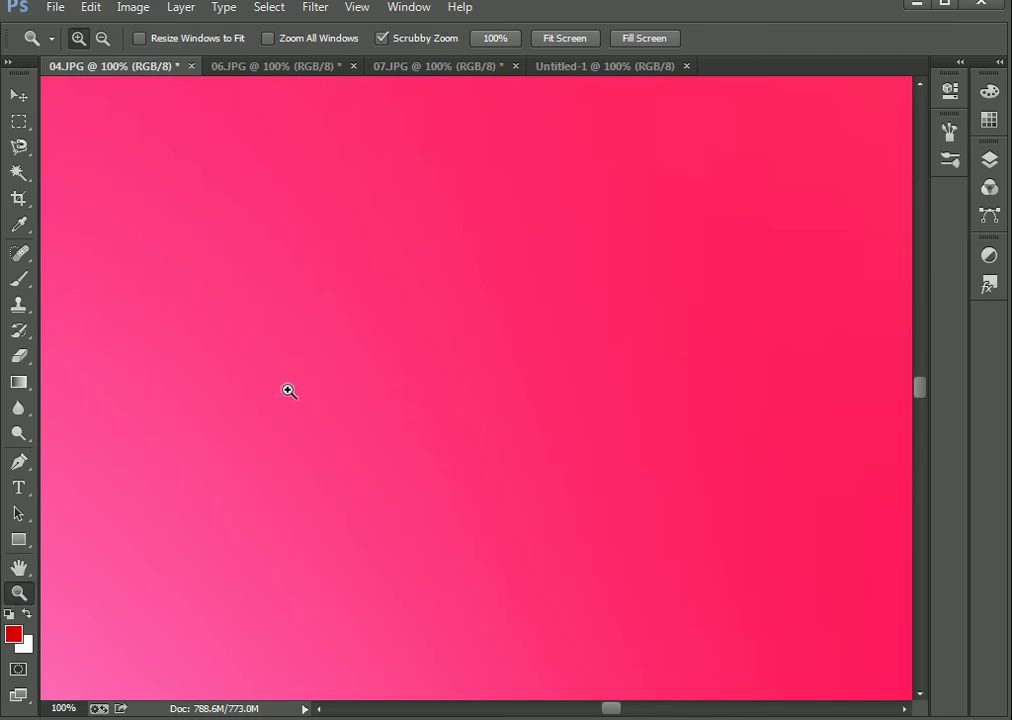
alt+click(497, 393)
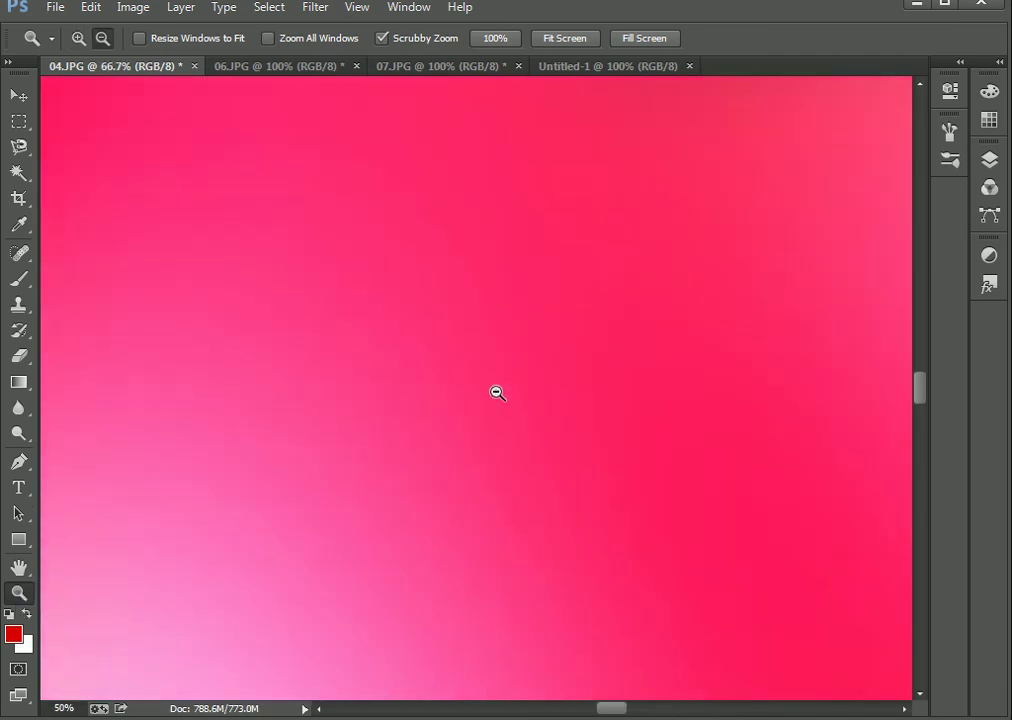
alt+click(497, 393)
alt+click(497, 393)
alt+click(497, 393)
alt+click(497, 393)
alt+click(497, 393)
alt+click(497, 393)
alt+click(497, 393)
alt+click(497, 393)
alt+click(495, 393)
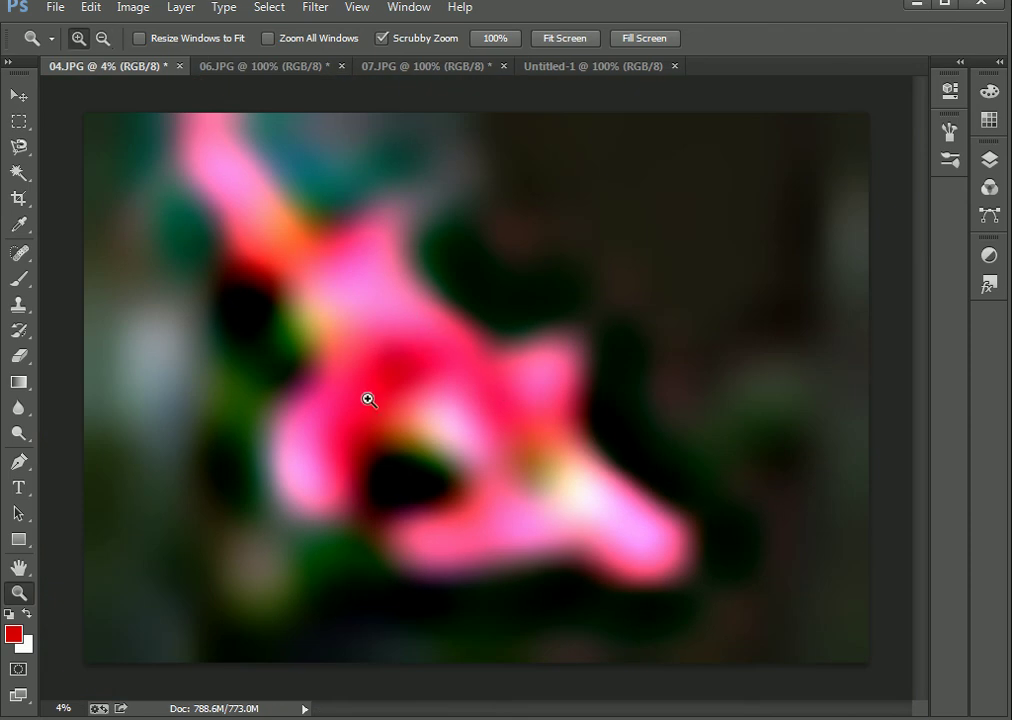
Step: View 06.JPG for comparison and return to the enlarged 04.JPG
click(289, 67)
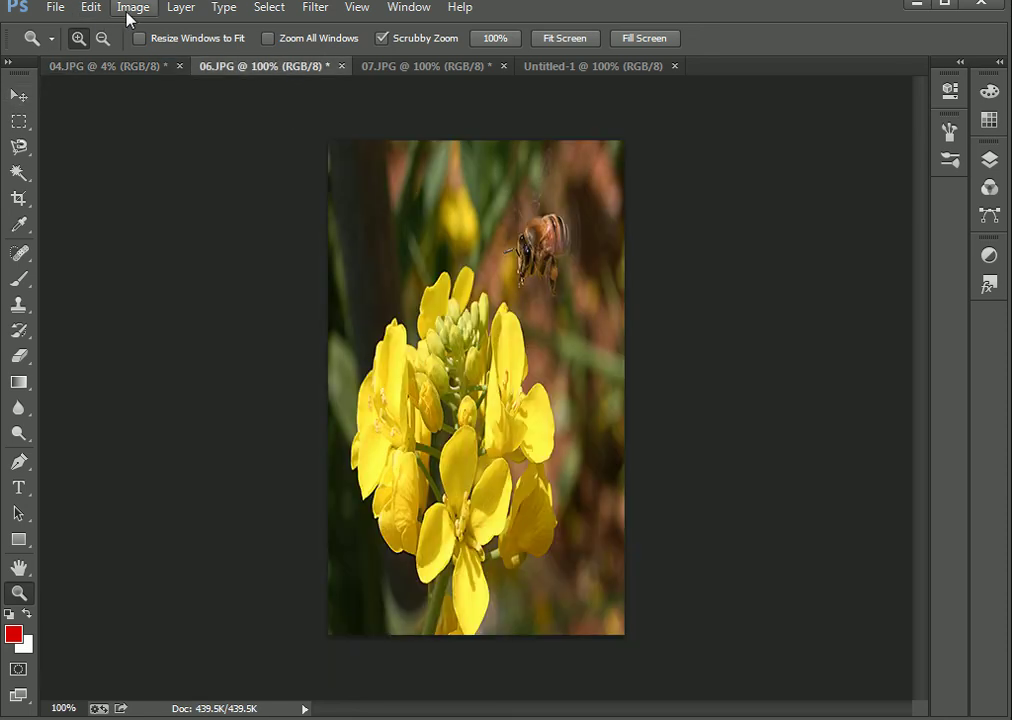
click(130, 68)
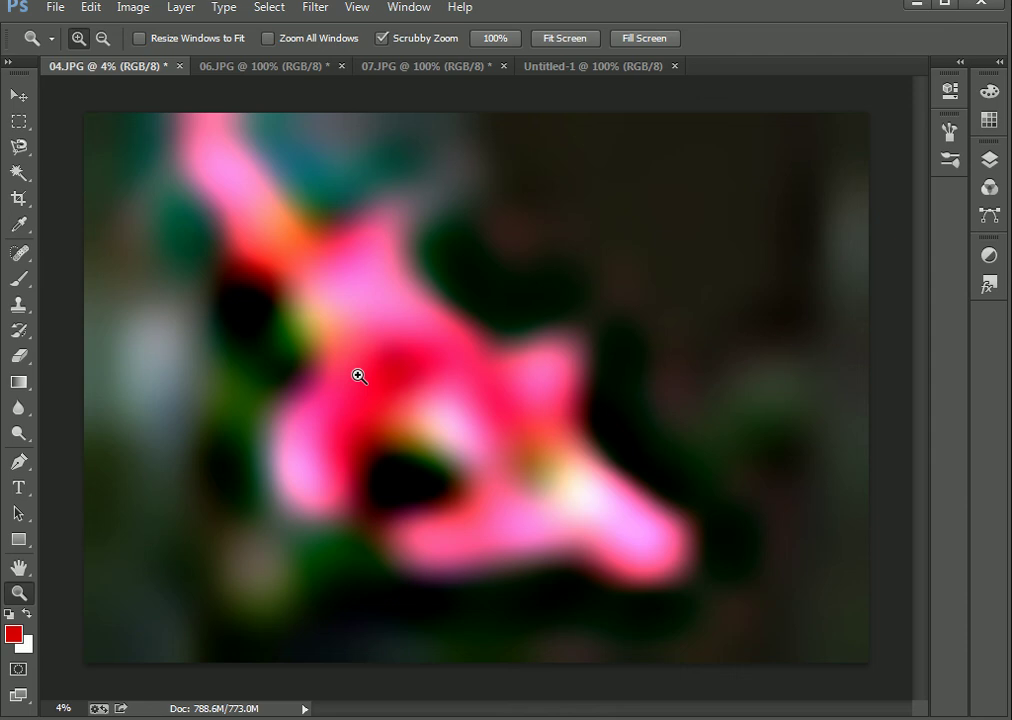
drag(402, 303, 477, 372)
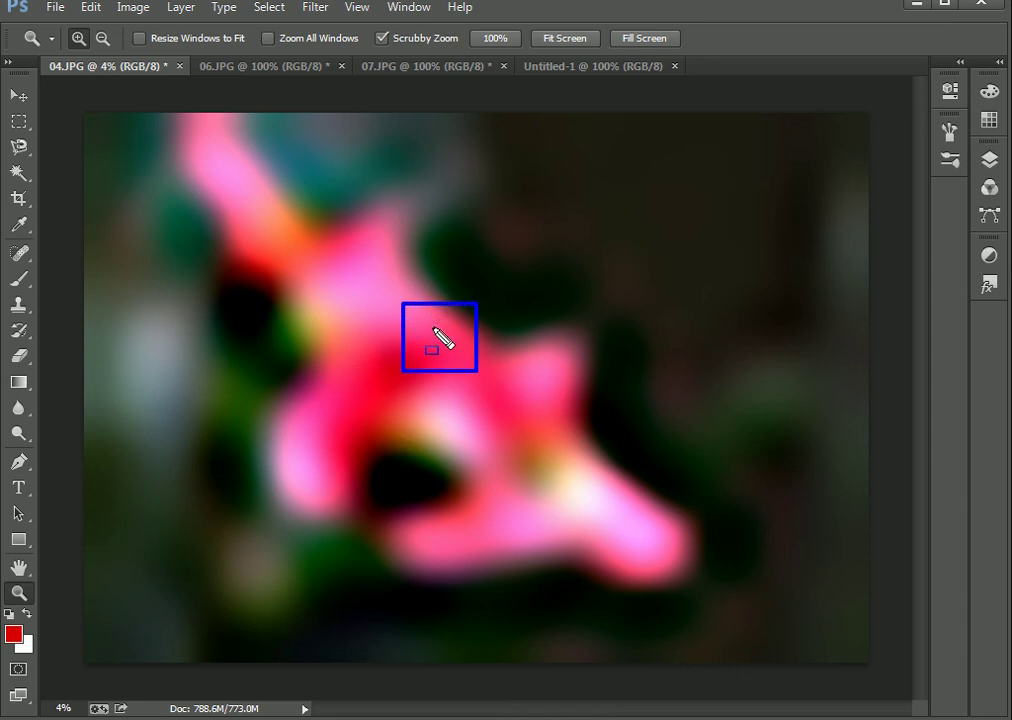